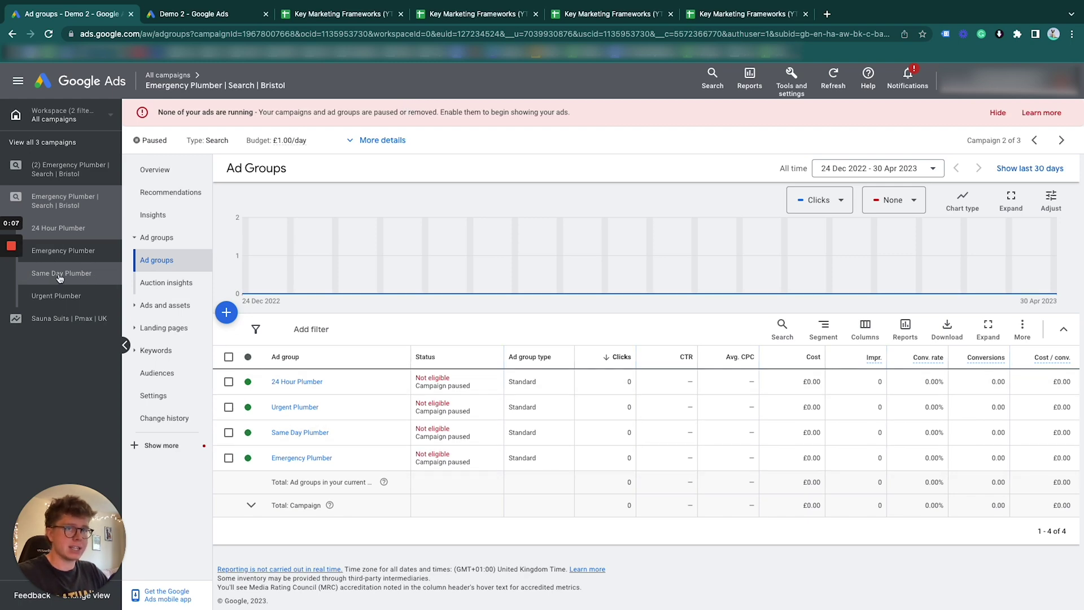
# Switch to Google Ads Editor to view its workspace, and return to the Google Ads ad groups page in Chrome
pyautogui.hotkey('ctrl', 'Up')
pyautogui.click(668, 50)
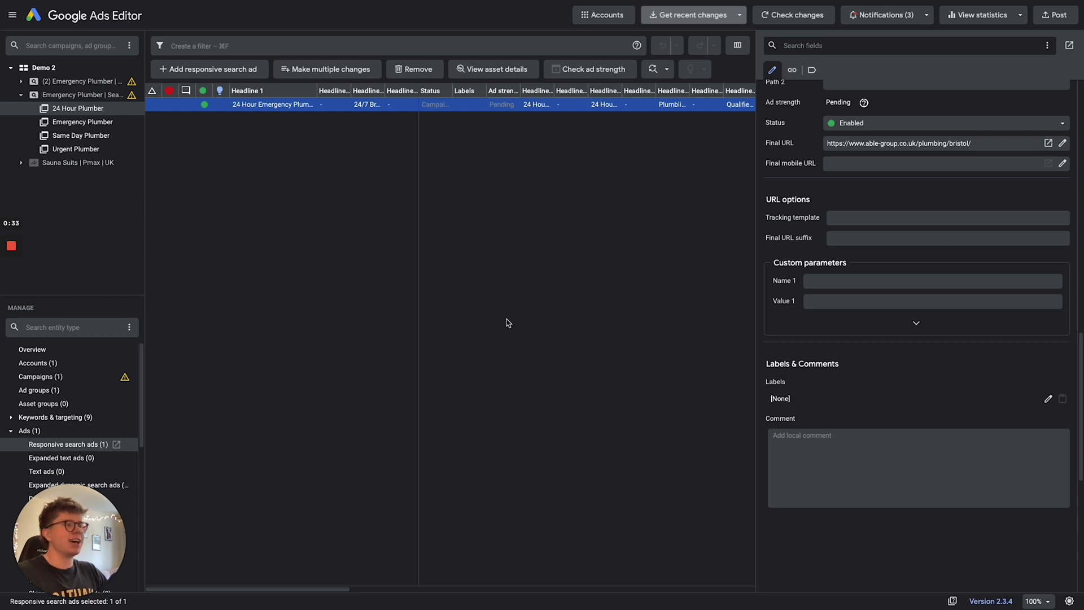
pyautogui.hotkey('ctrl', 'Up')
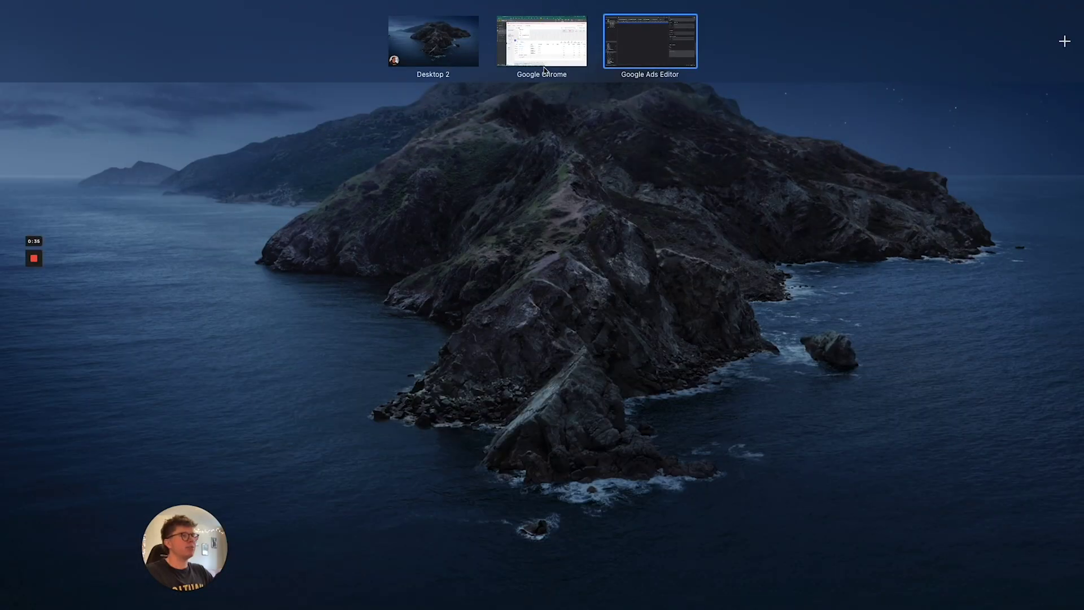
pyautogui.click(542, 51)
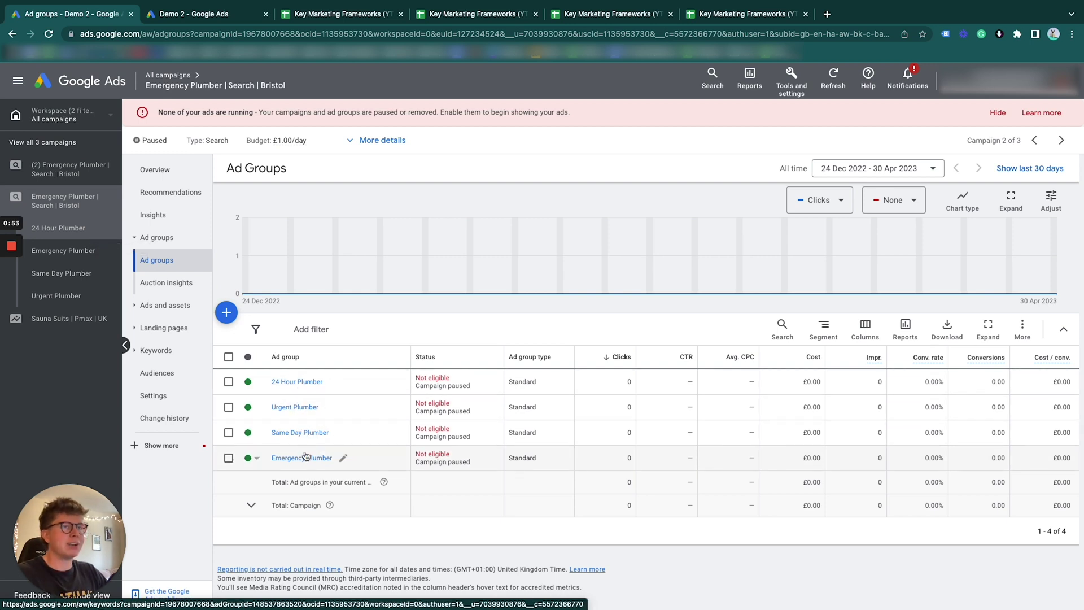
# Review the headlines of the responsive search ad in the Urgent Plumber ad group
pyautogui.click(202, 15)
pyautogui.scroll(-6, 588, 370)
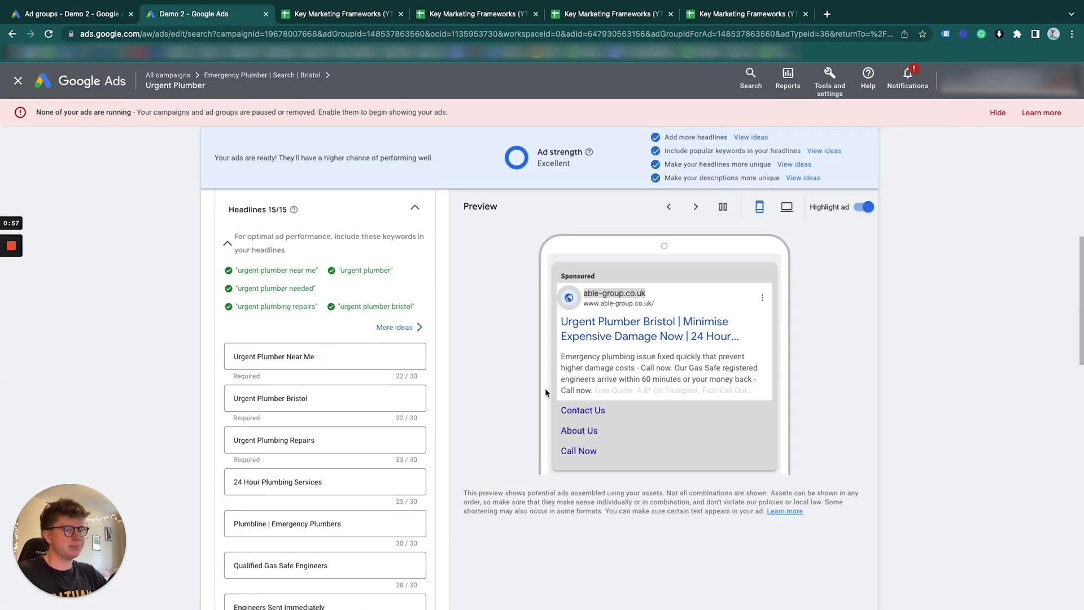
pyautogui.scroll(-3, 288, 310)
pyautogui.scroll(-1, 558, 479)
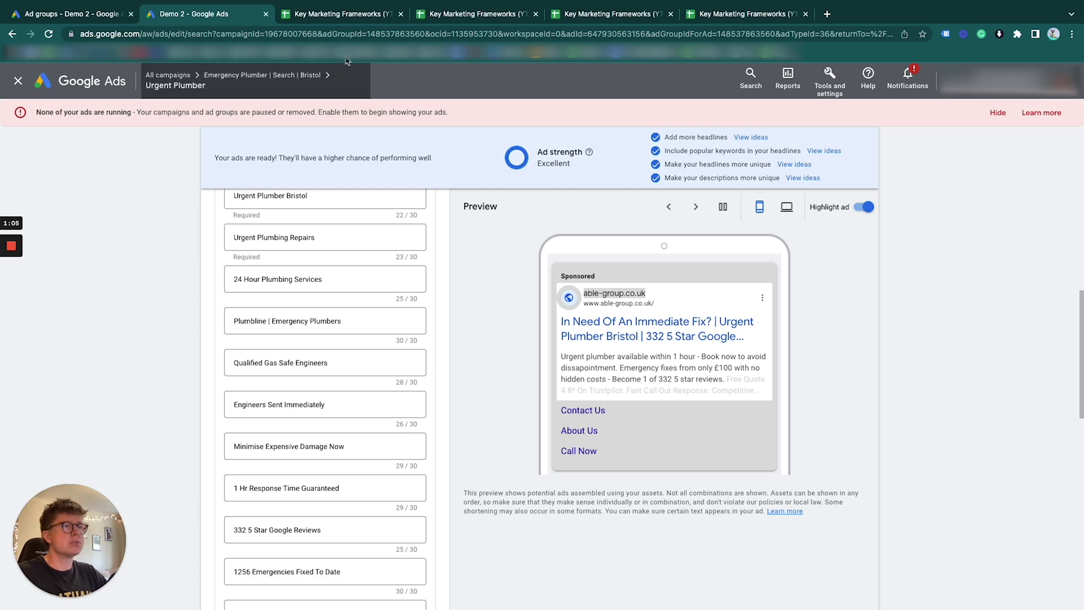
# Examine the keyword research template and the headlines and descriptions in the search campaign ad copy framework
pyautogui.click(350, 14)
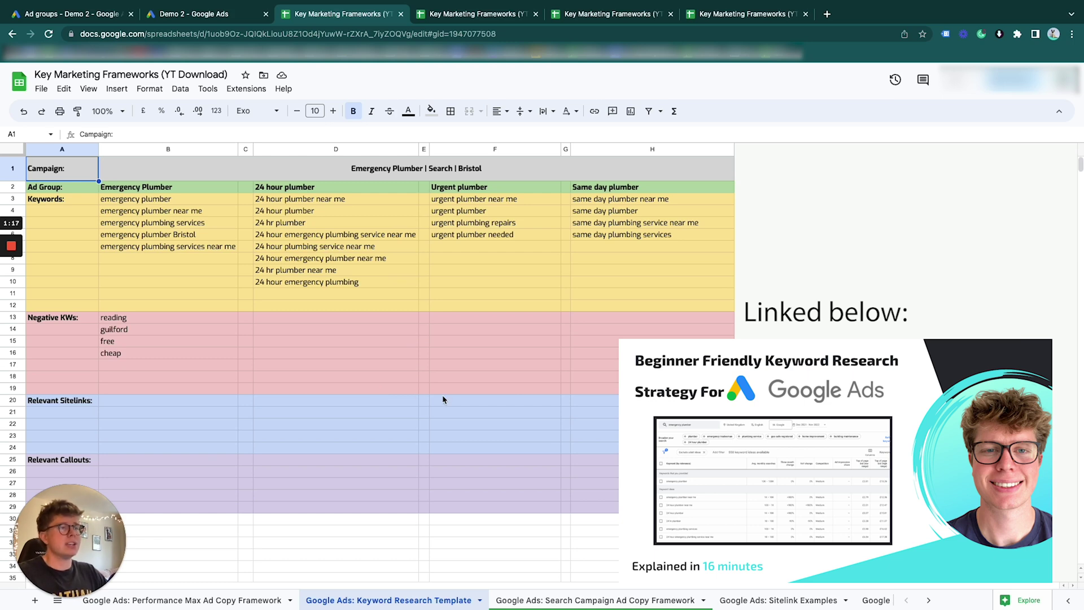
pyautogui.click(477, 16)
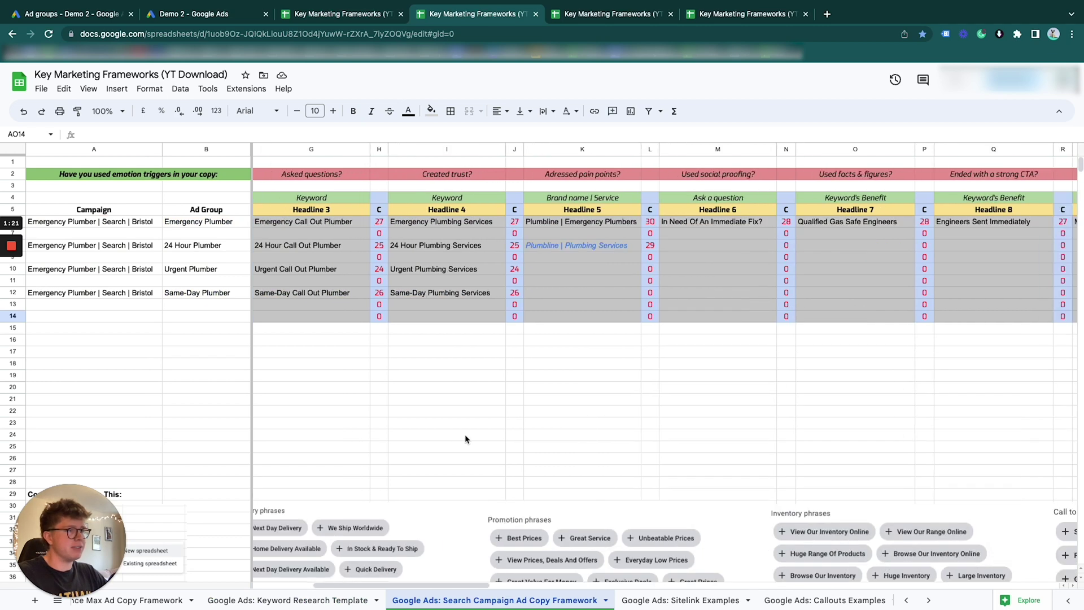
pyautogui.hscroll(5, 509, 367)
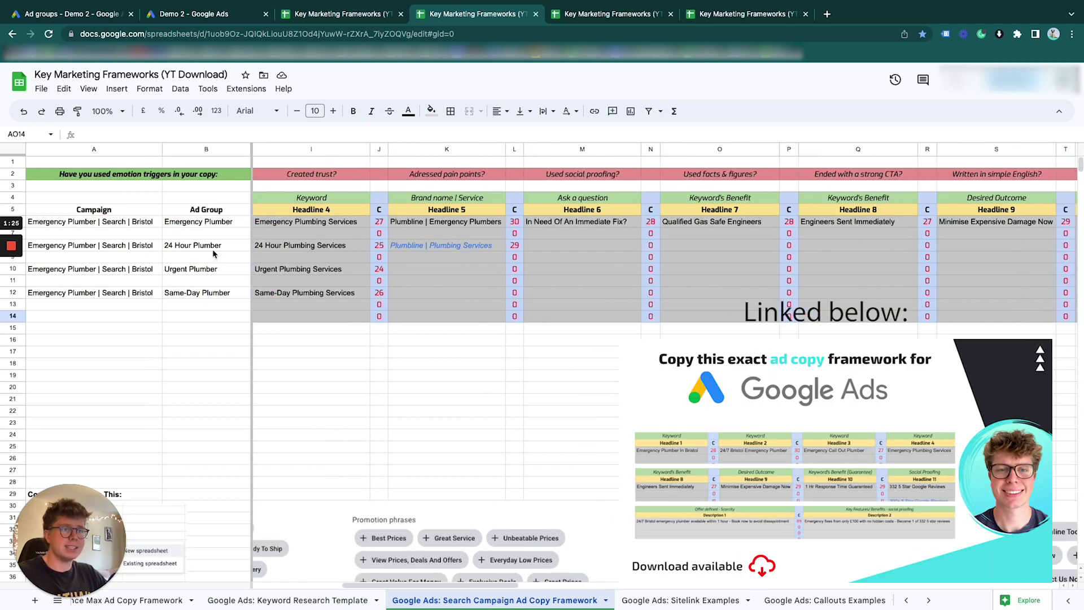
pyautogui.hscroll(-10, 416, 291)
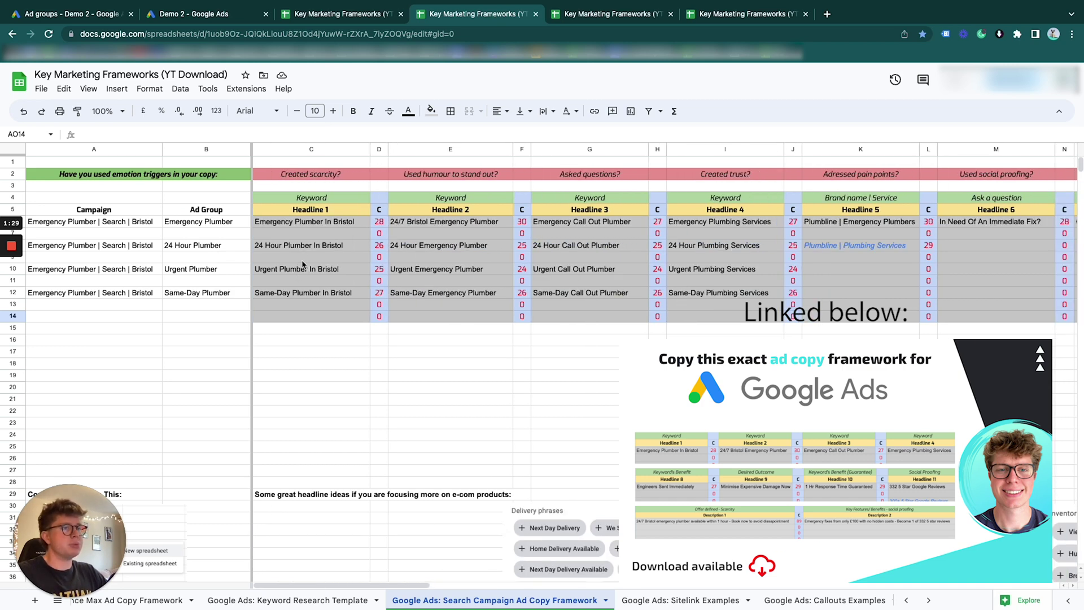
pyautogui.hscroll(15, 526, 300)
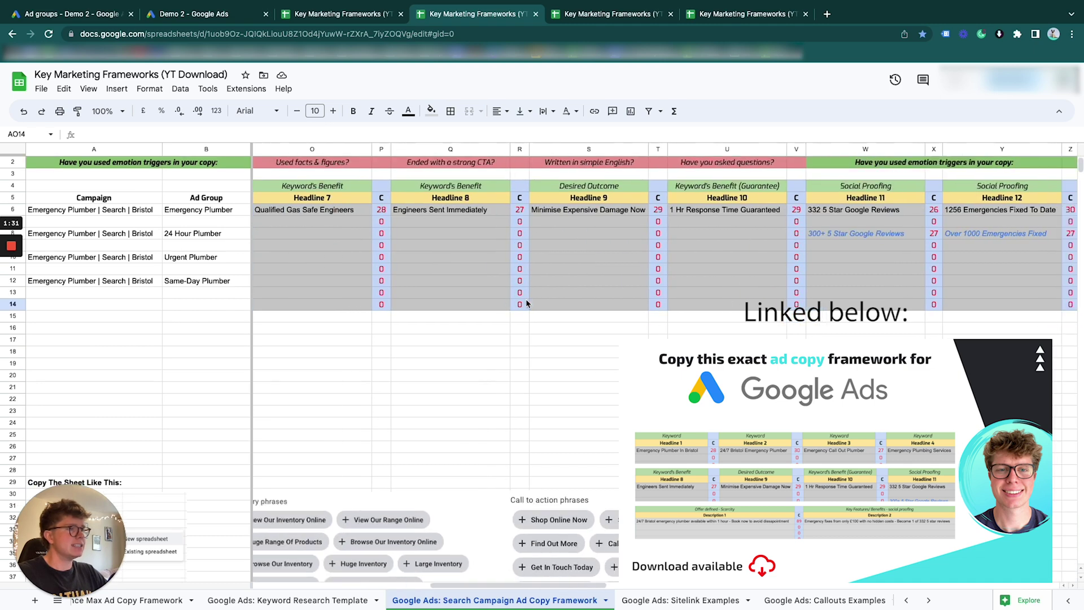
pyautogui.scroll(-1, 526, 300)
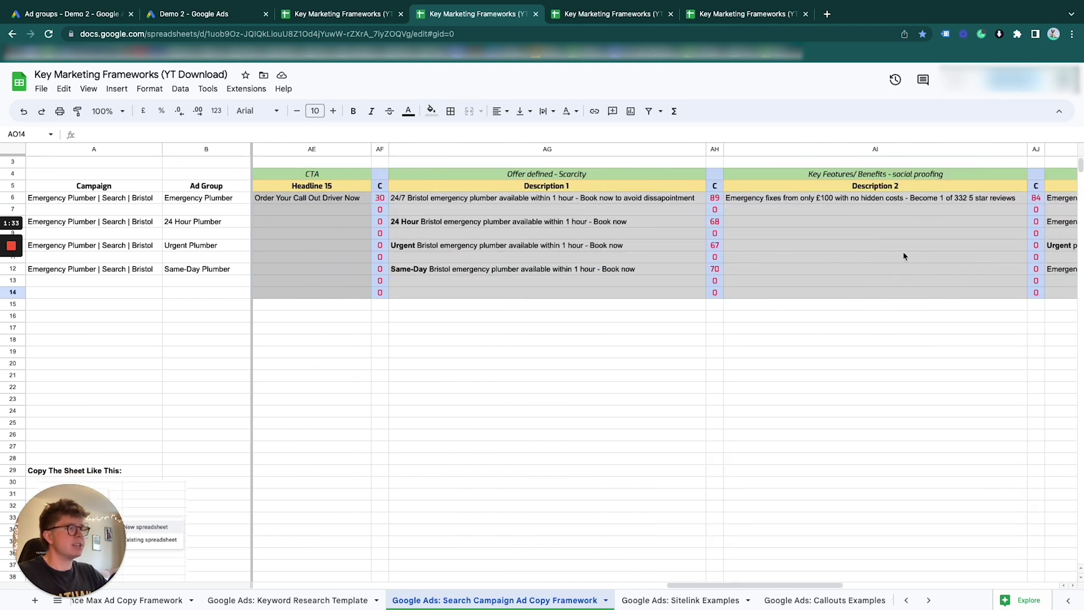
pyautogui.hscroll(8, 904, 256)
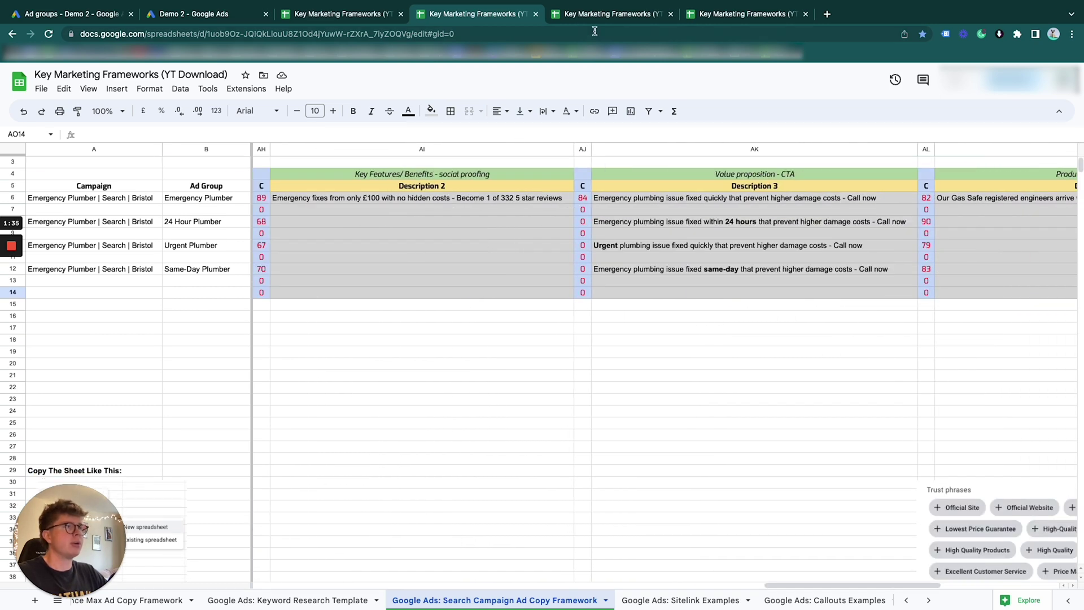
# Examine the sitelink examples and the callout examples in the Key Marketing Frameworks spreadsheet
pyautogui.click(607, 14)
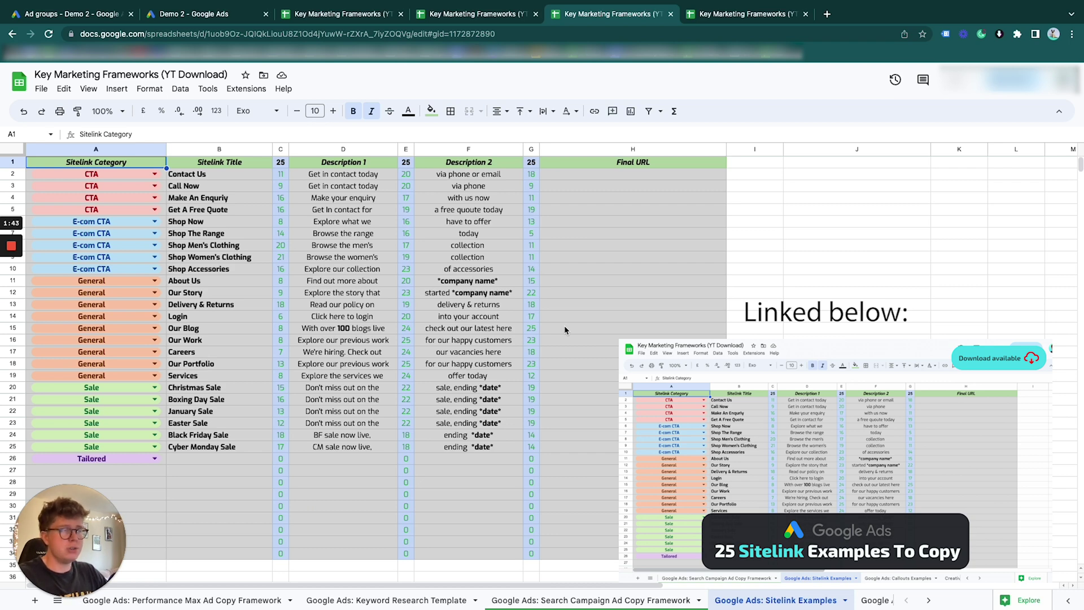
pyautogui.click(730, 14)
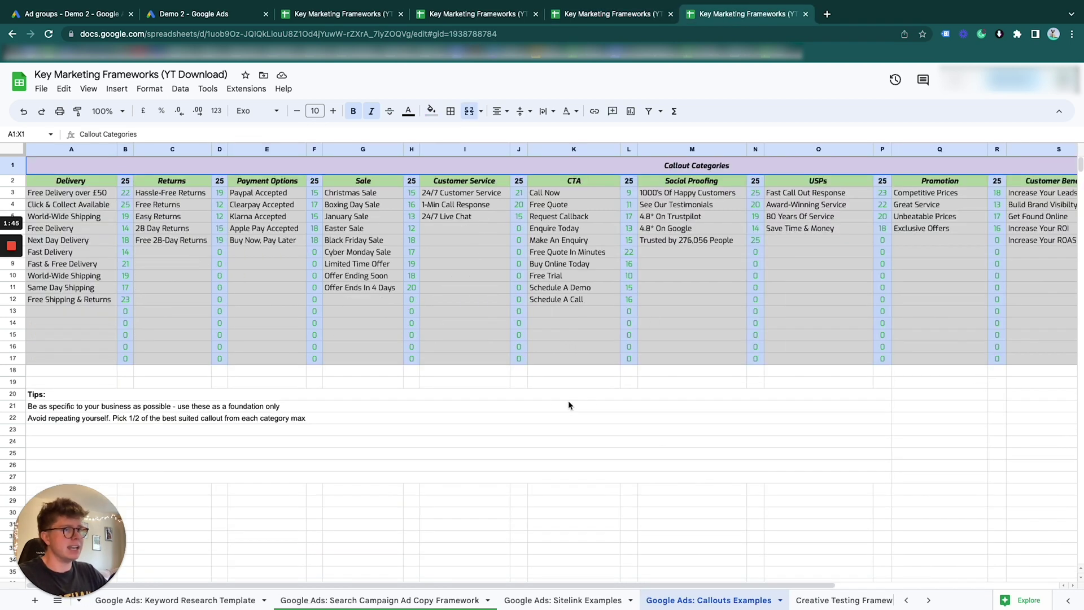
pyautogui.hscroll(5, 436, 296)
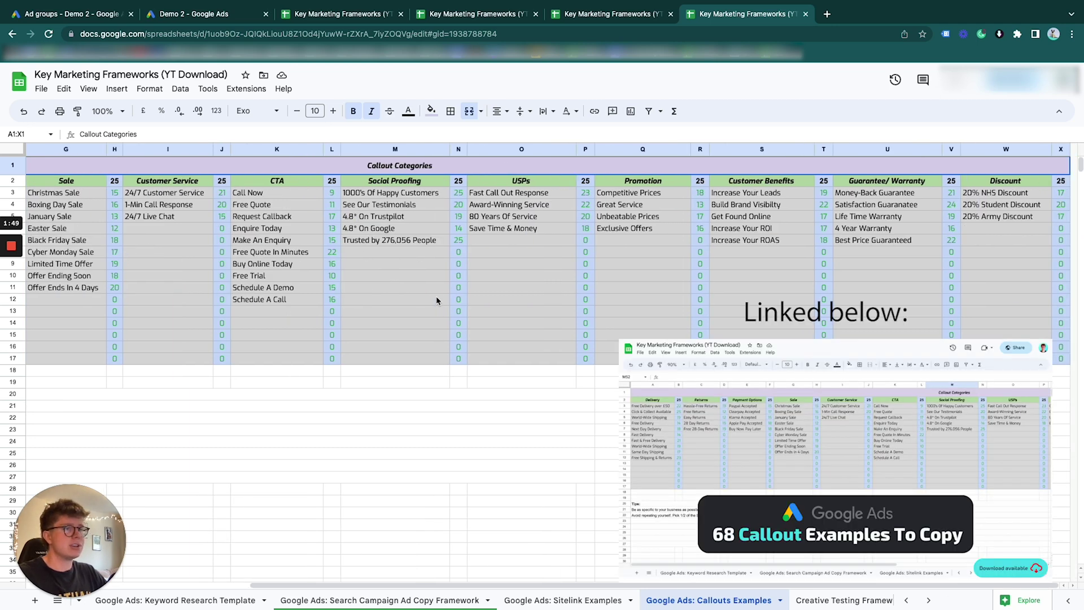
pyautogui.hscroll(-5, 436, 296)
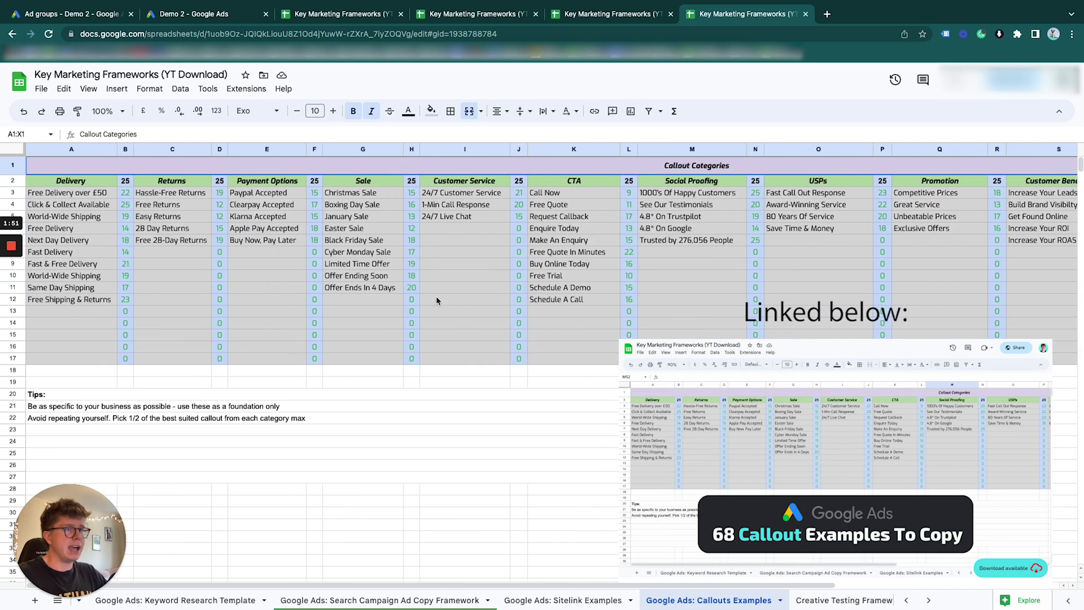
pyautogui.hscroll(5, 902, 242)
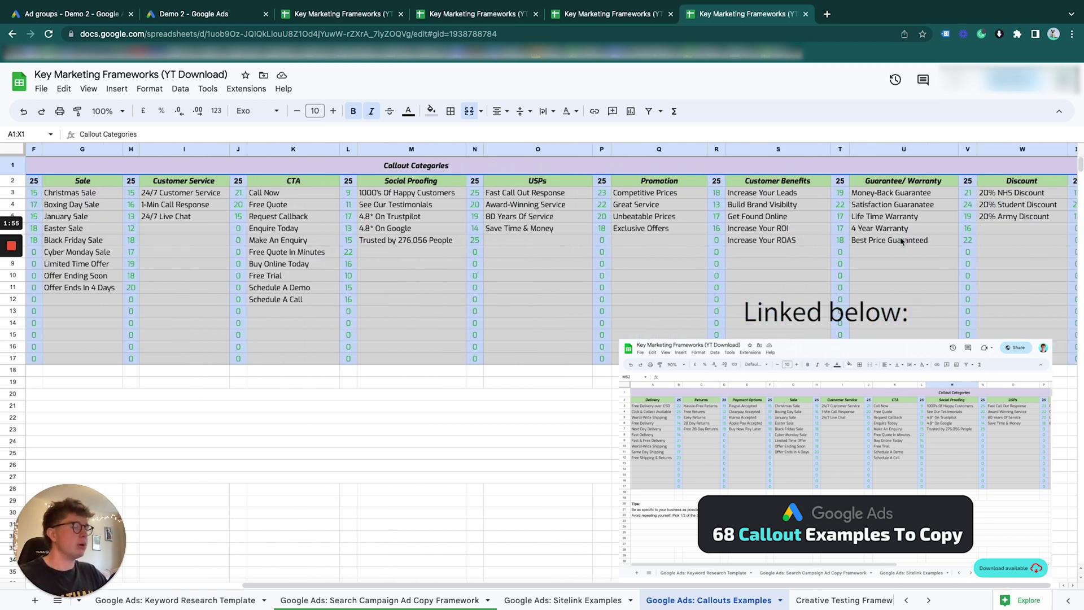
pyautogui.click(656, 15)
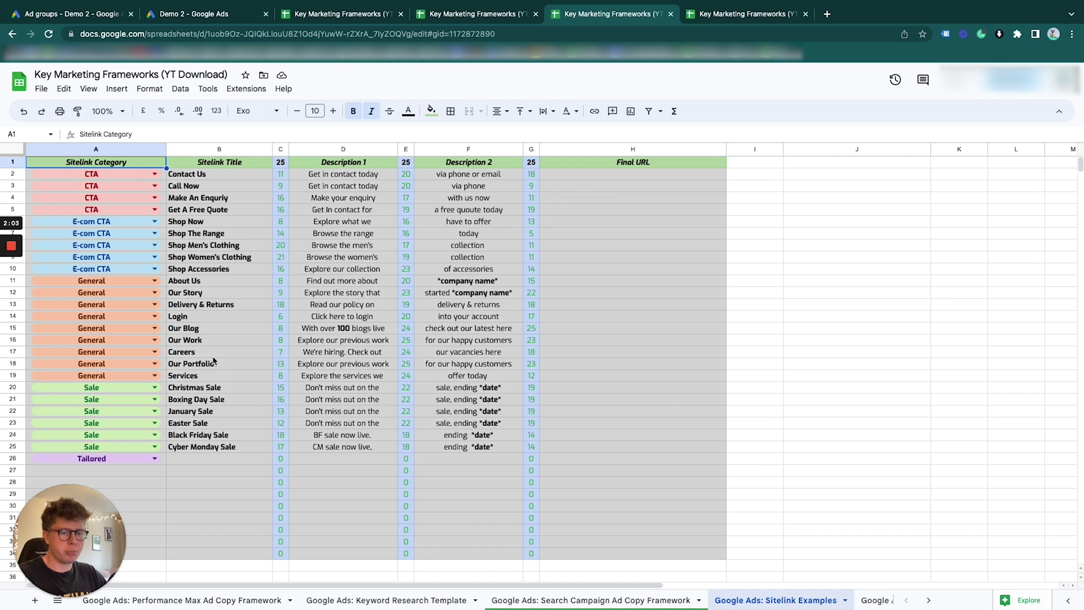
pyautogui.click(139, 459)
pyautogui.click(198, 480)
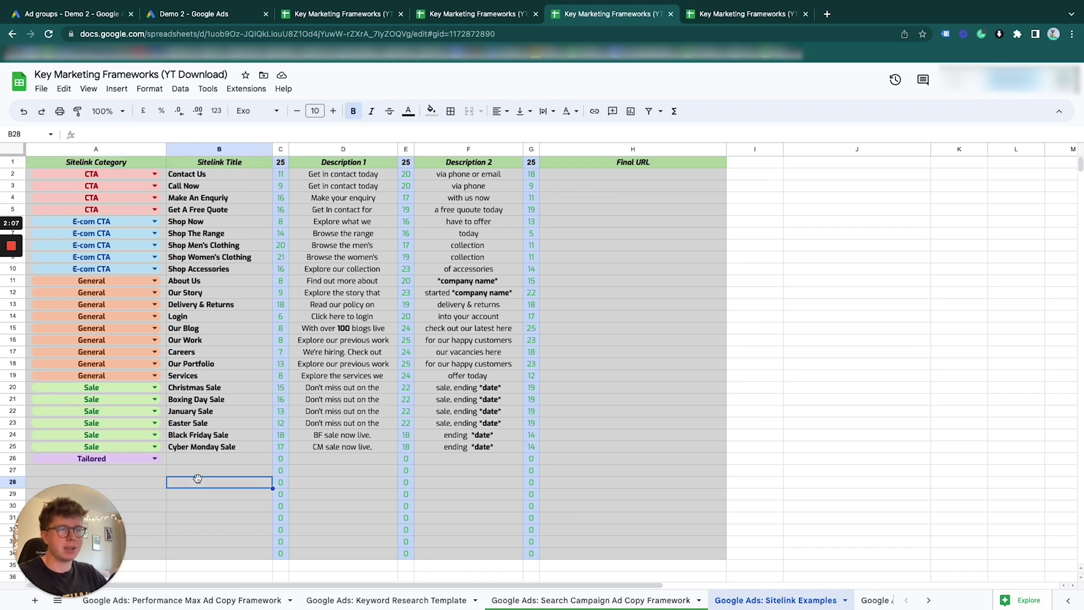
# Switch to Google Ads Editor, select the Emergency Plumber | Search | Bristol campaign and collapse its ad groups
pyautogui.click(67, 19)
pyautogui.click(198, 23)
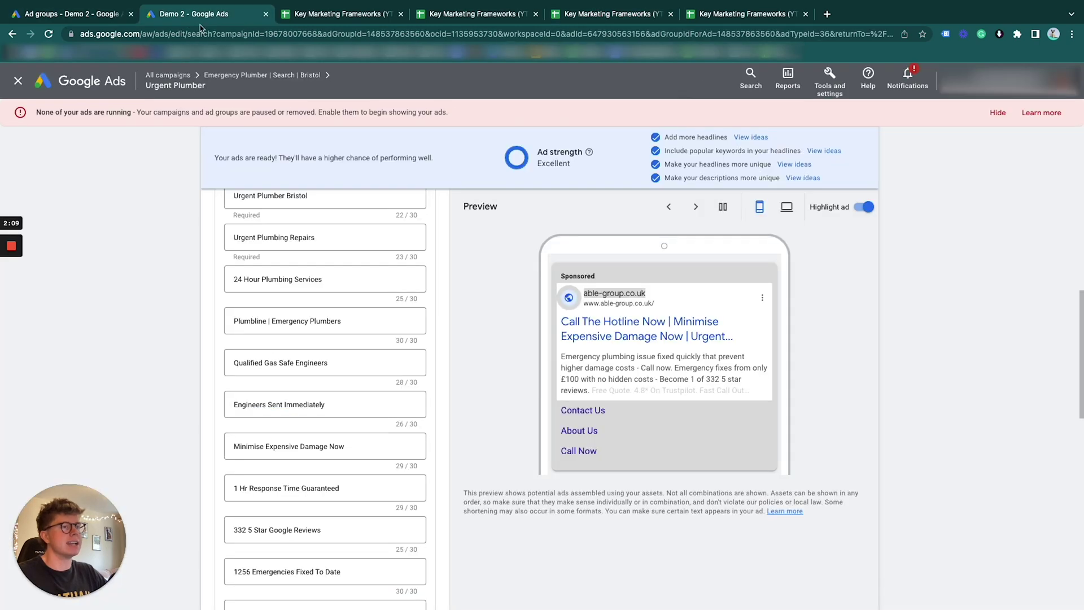
pyautogui.hotkey('ctrl', 'Right')
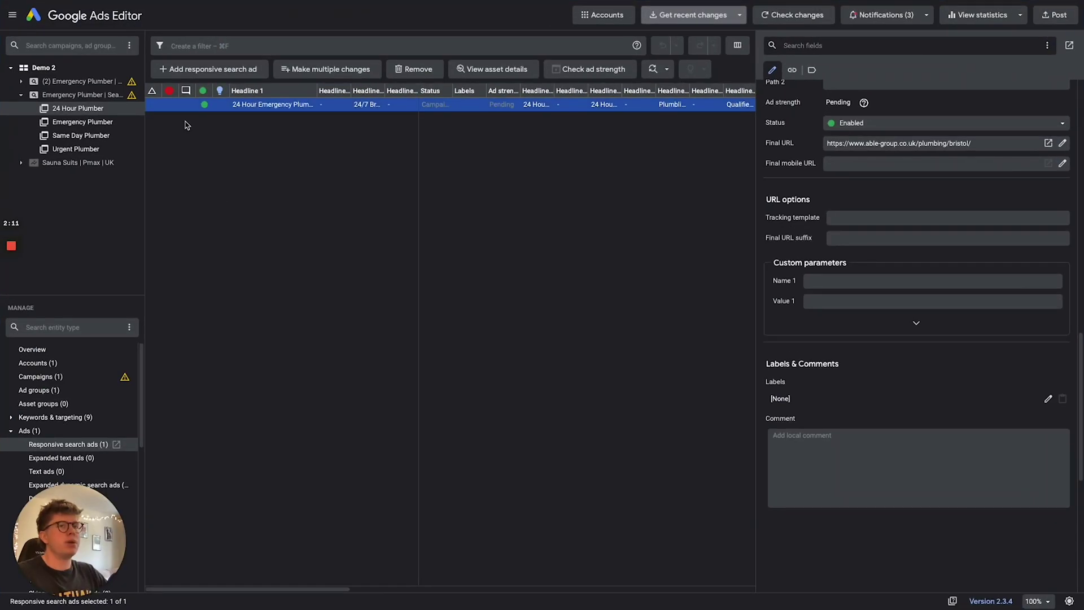
pyautogui.click(68, 95)
pyautogui.click(21, 94)
pyautogui.moveTo(58, 511); pyautogui.dragTo(29, 218)
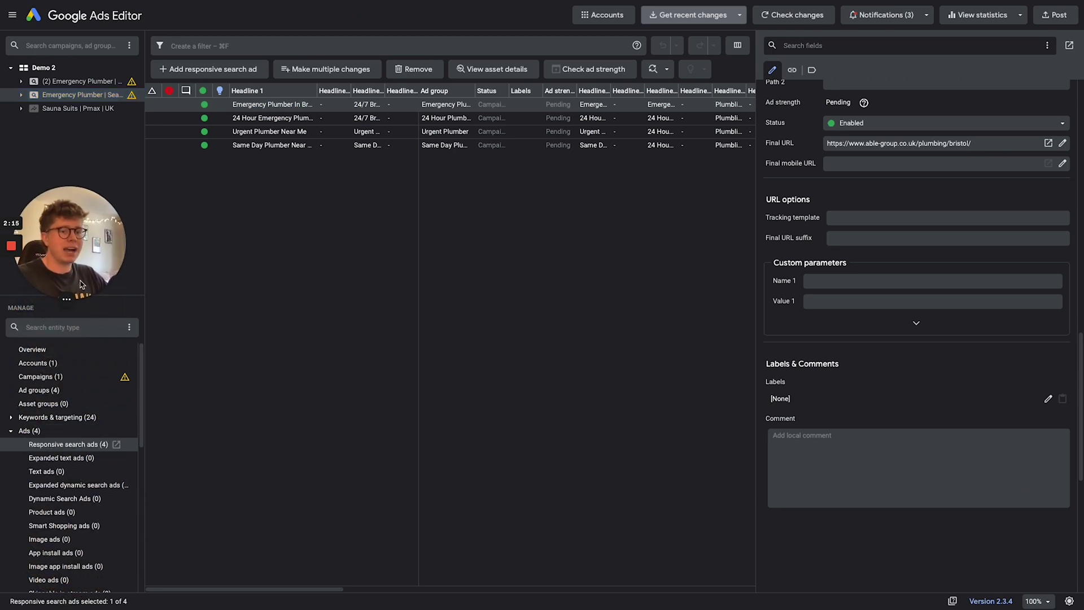
# Collapse the ad types and list all campaigns of the Demo 2 account
pyautogui.scroll(-3, 21, 446)
pyautogui.scroll(3, 22, 446)
pyautogui.click(11, 431)
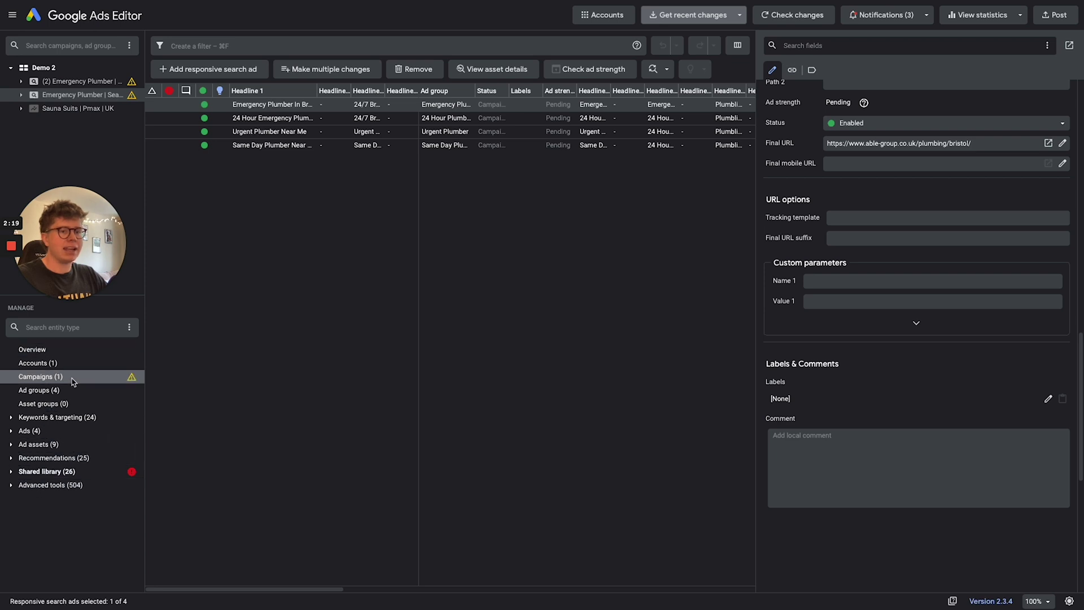
pyautogui.click(45, 67)
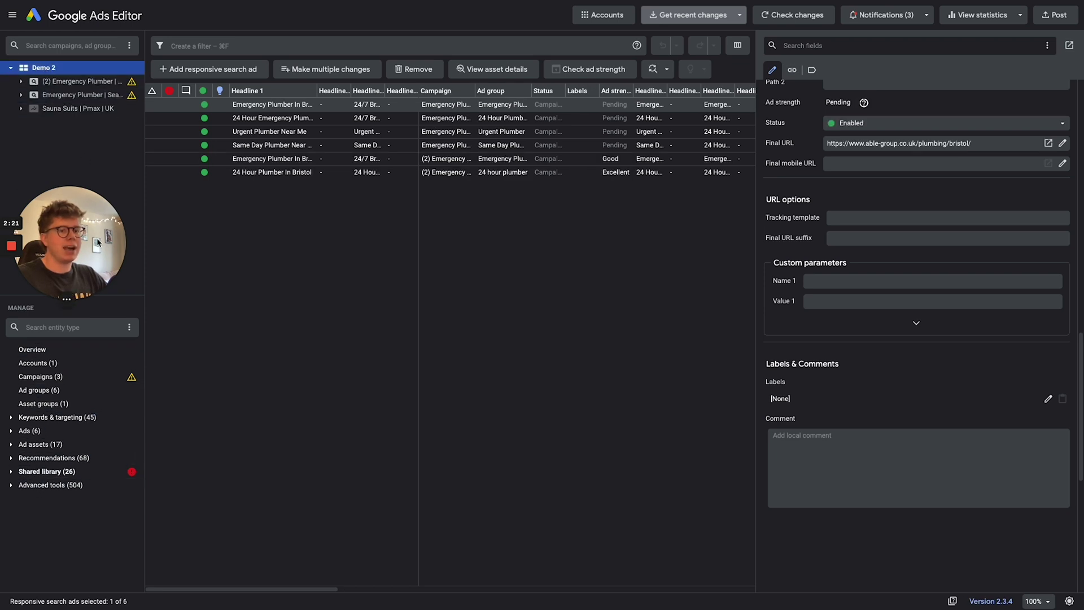
pyautogui.click(50, 377)
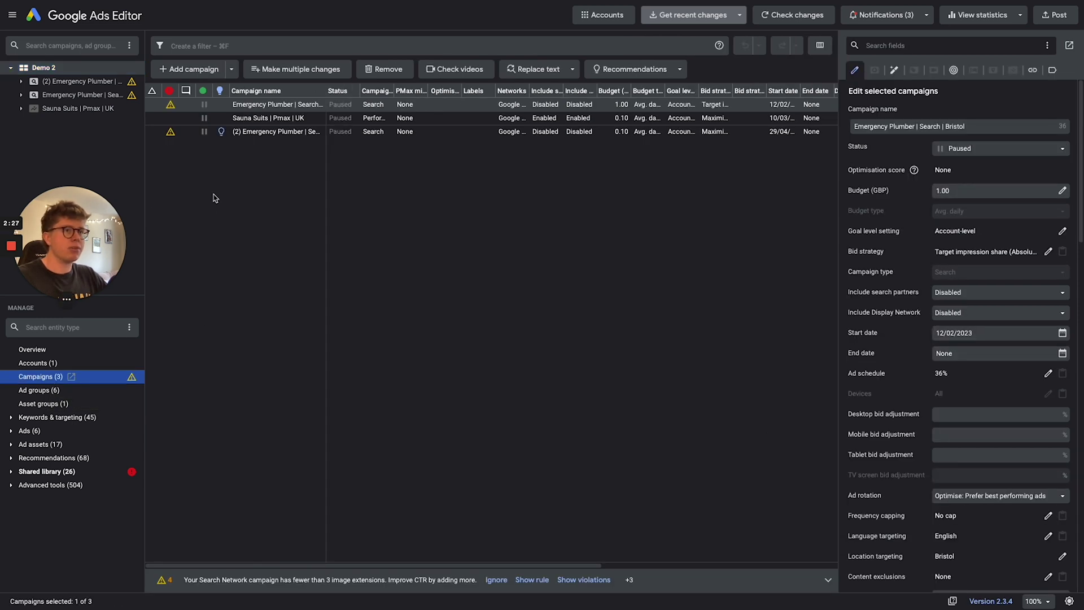
# Add a search campaign and name it "(3) Emergency Plumber | Search | Bristol", reusing the name of the (2) campaign
pyautogui.click(186, 68)
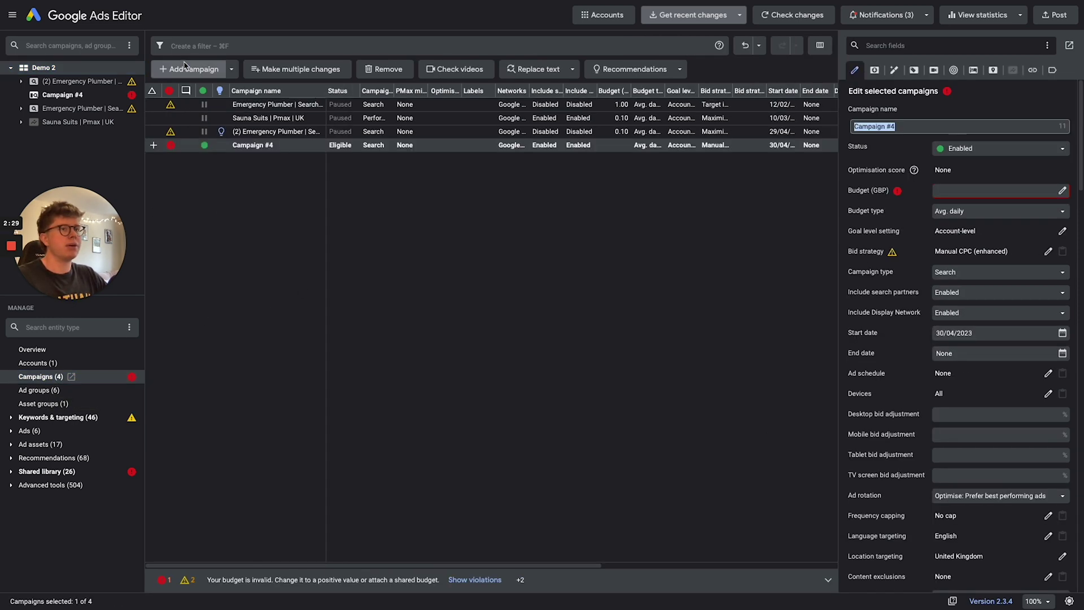
pyautogui.click(262, 144)
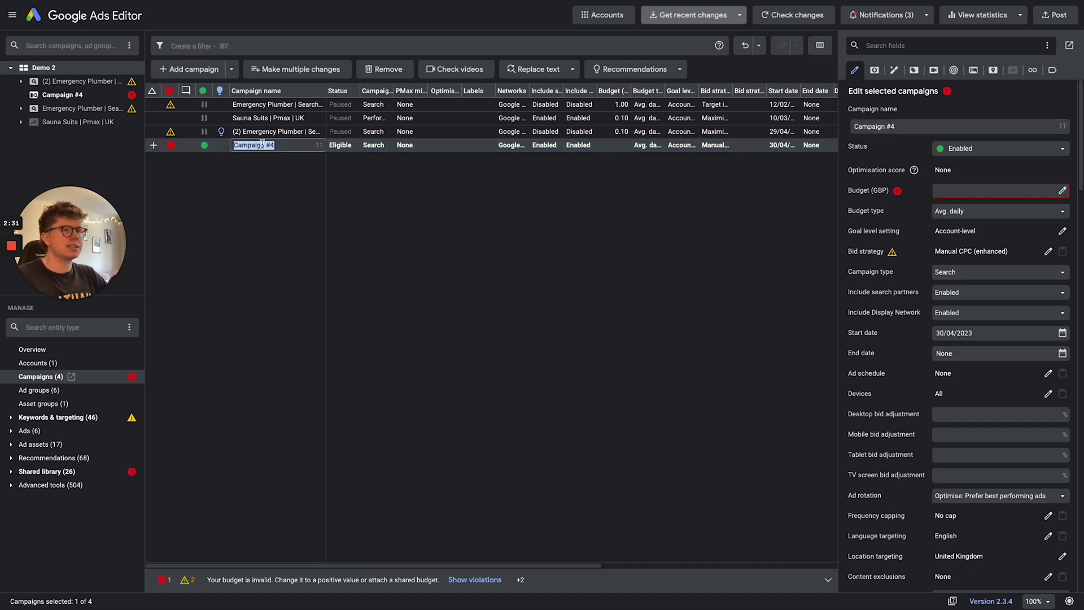
pyautogui.click(266, 134)
pyautogui.moveTo(1008, 128); pyautogui.dragTo(788, 129)
pyautogui.hotkey('ctrl', 'c')
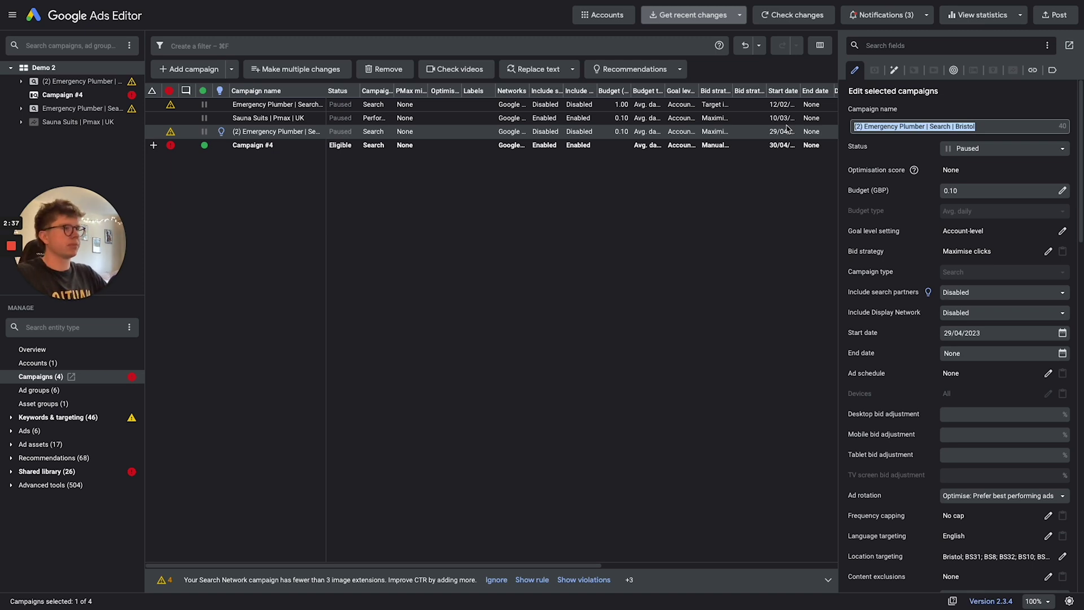
pyautogui.click(281, 147)
pyautogui.click(905, 127)
pyautogui.hotkey('ctrl', 'a')
pyautogui.hotkey('ctrl', 'v')
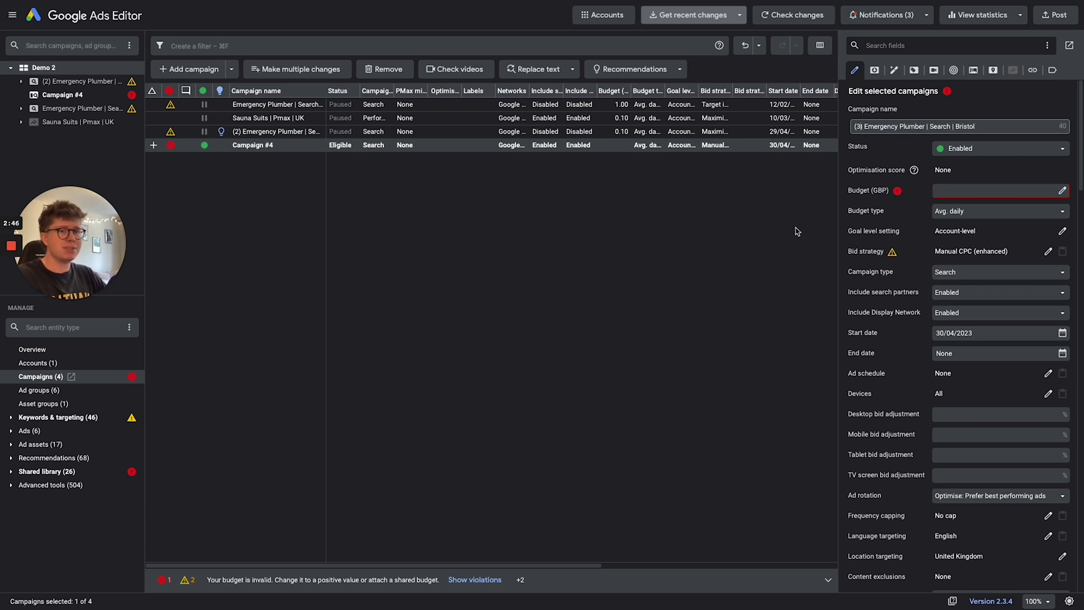
# Set the budget of the (3) Emergency Plumber campaign to 0.10 GBP
pyautogui.rightClick(266, 147)
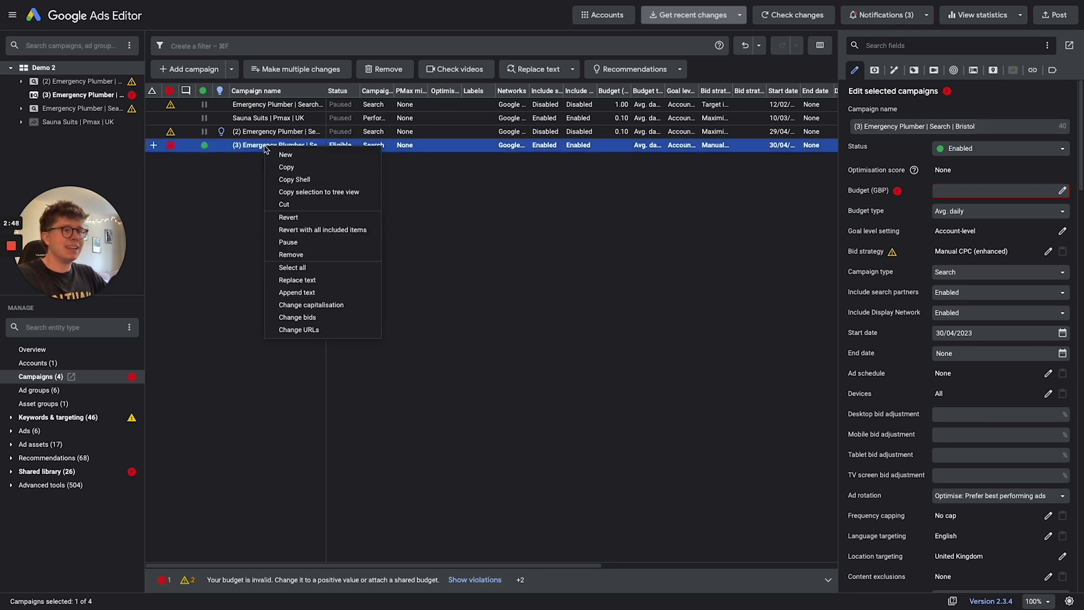
pyautogui.click(305, 167)
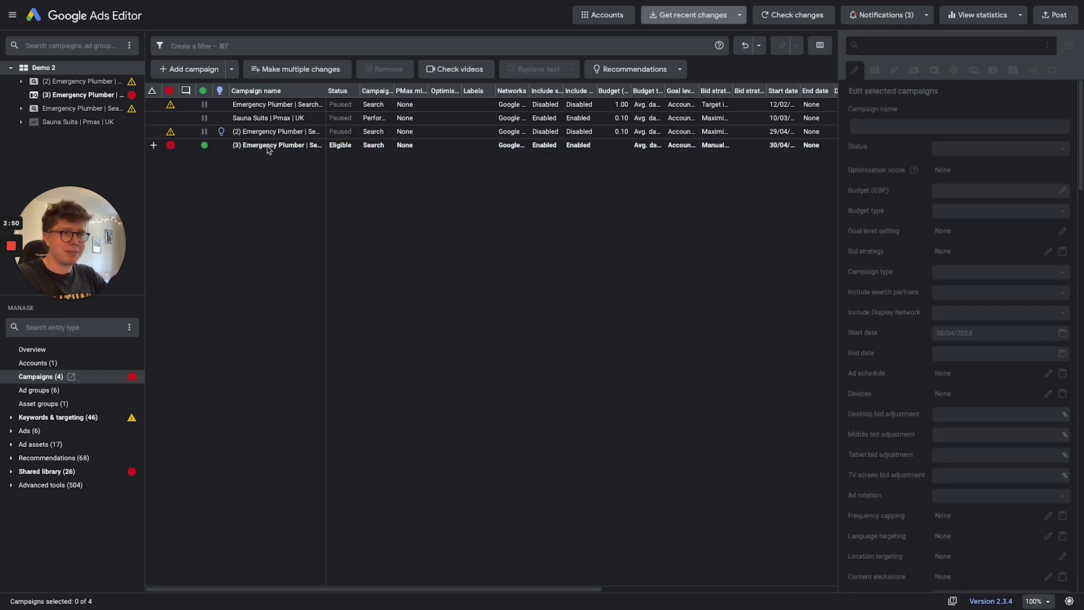
pyautogui.click(965, 191)
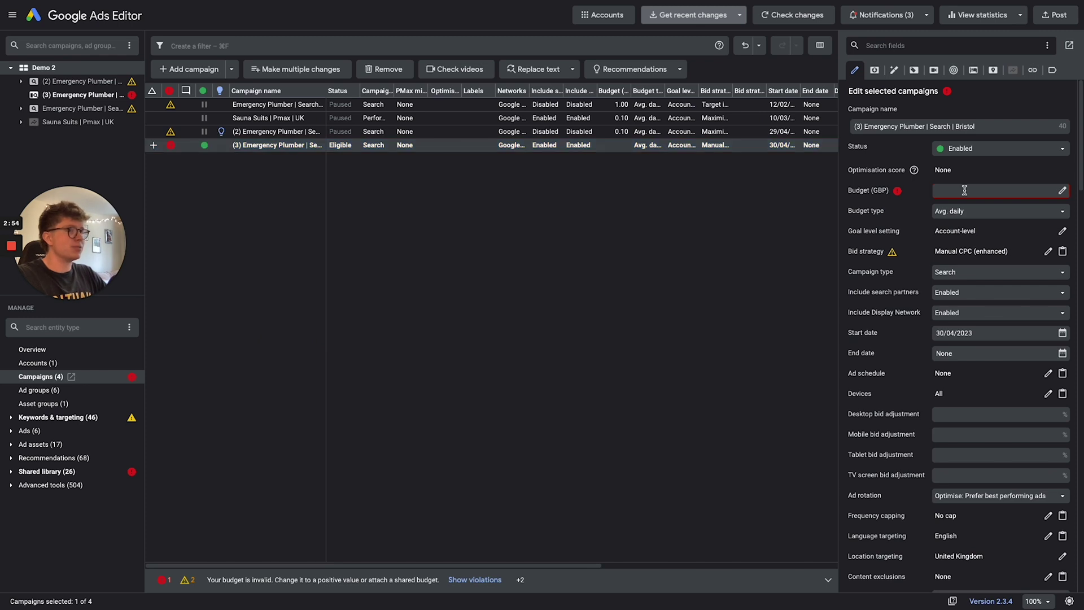
pyautogui.write('0.10')
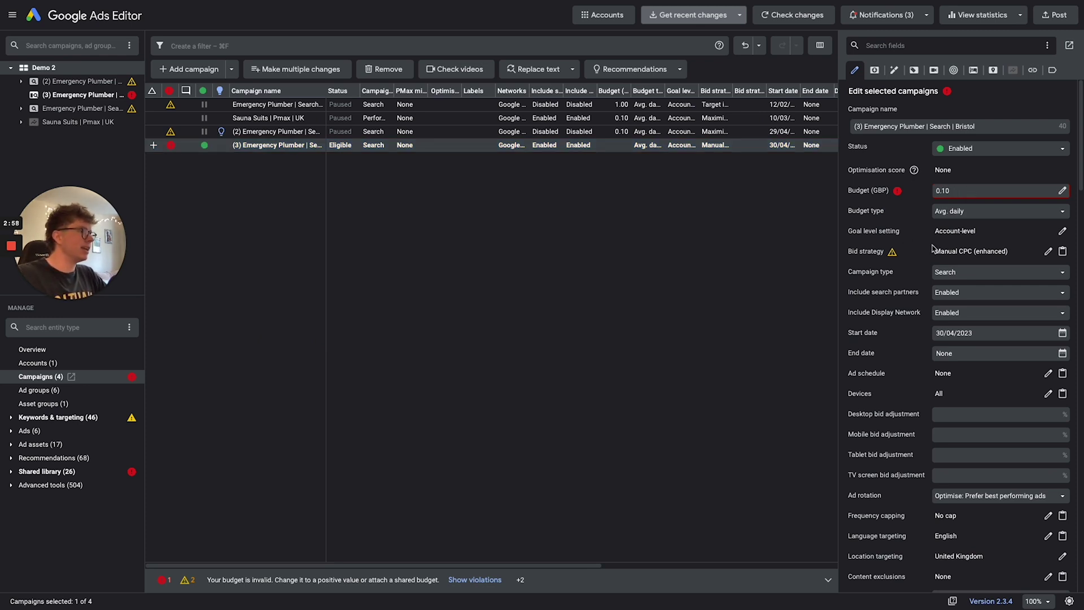
# Set the (3) campaign's bid strategy to Maximise clicks with a maximum CPC bid limit of 1 GBP
pyautogui.scroll(-1, 928, 247)
pyautogui.click(1048, 242)
pyautogui.click(508, 237)
pyautogui.click(515, 288)
pyautogui.click(525, 283)
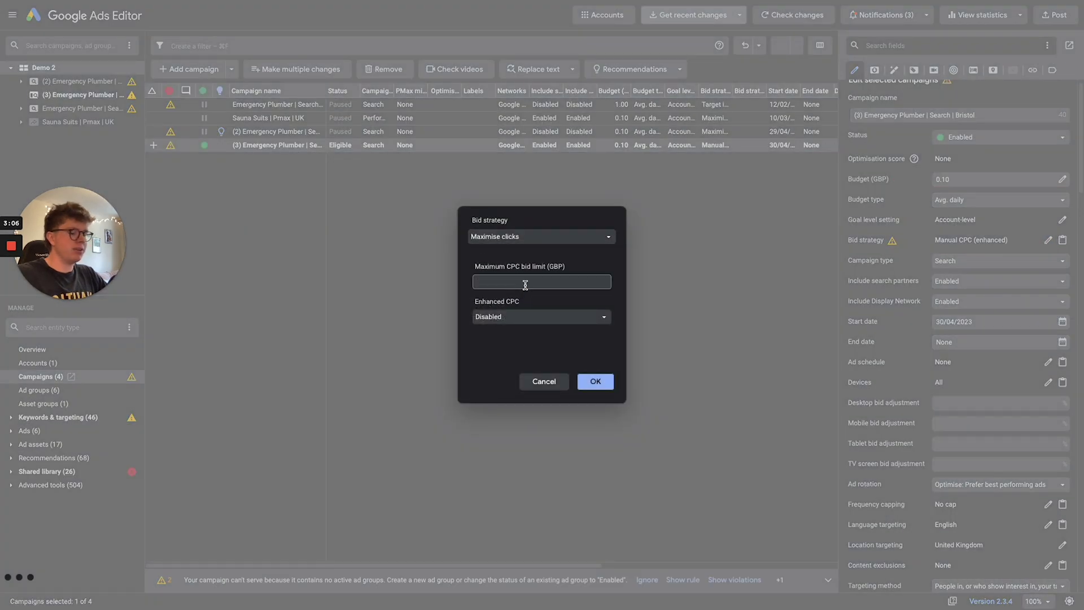
pyautogui.write('1')
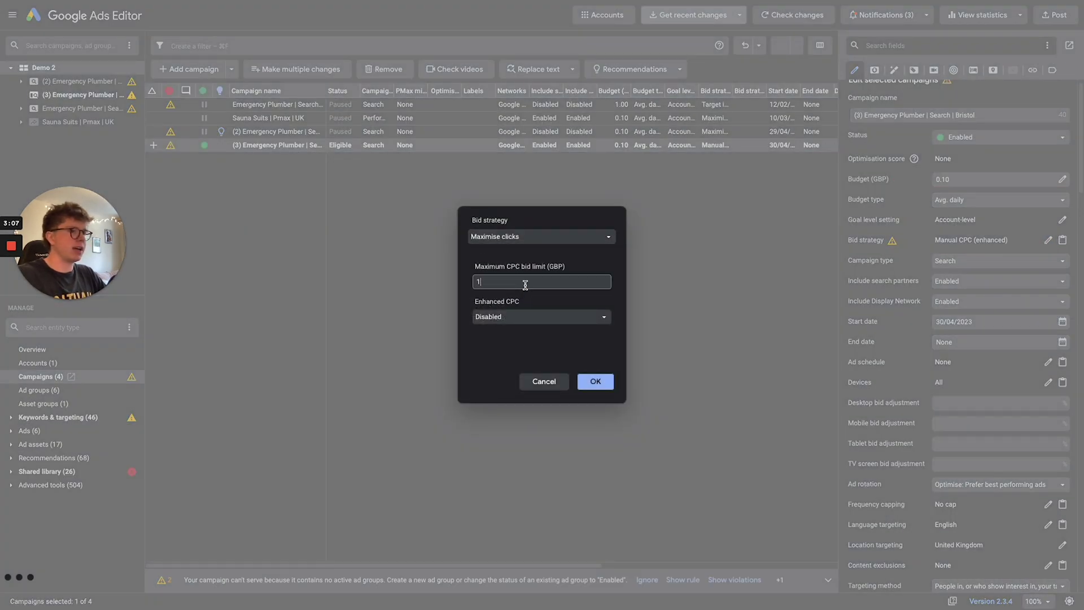
pyautogui.click(593, 381)
# Disable search partners and the Display Network for the (3) campaign, widening the edit panel
pyautogui.scroll(-2, 960, 222)
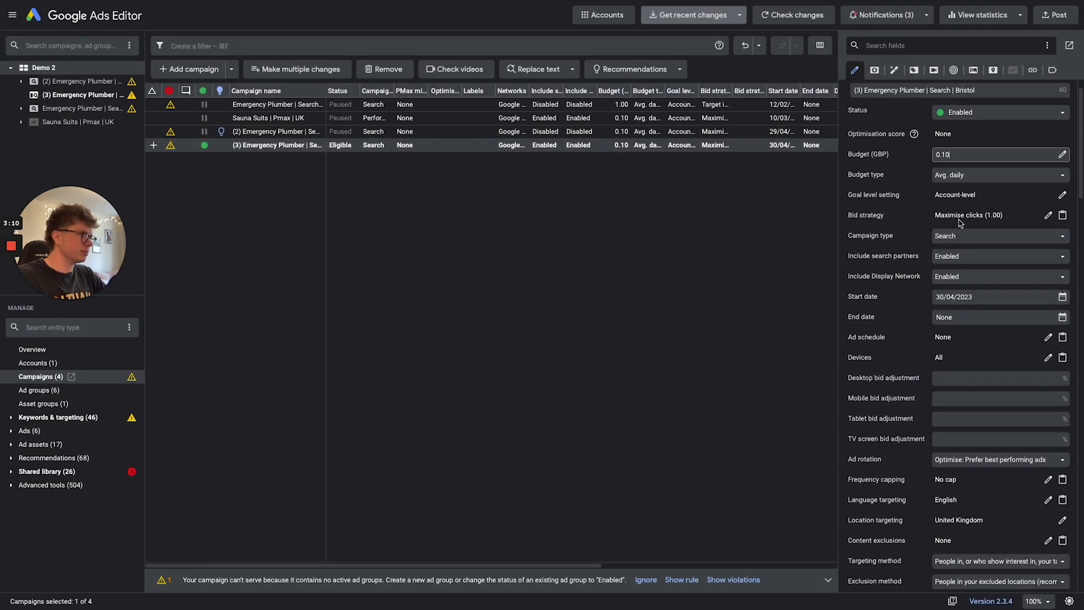
pyautogui.scroll(-1, 958, 223)
pyautogui.click(964, 249)
pyautogui.click(969, 259)
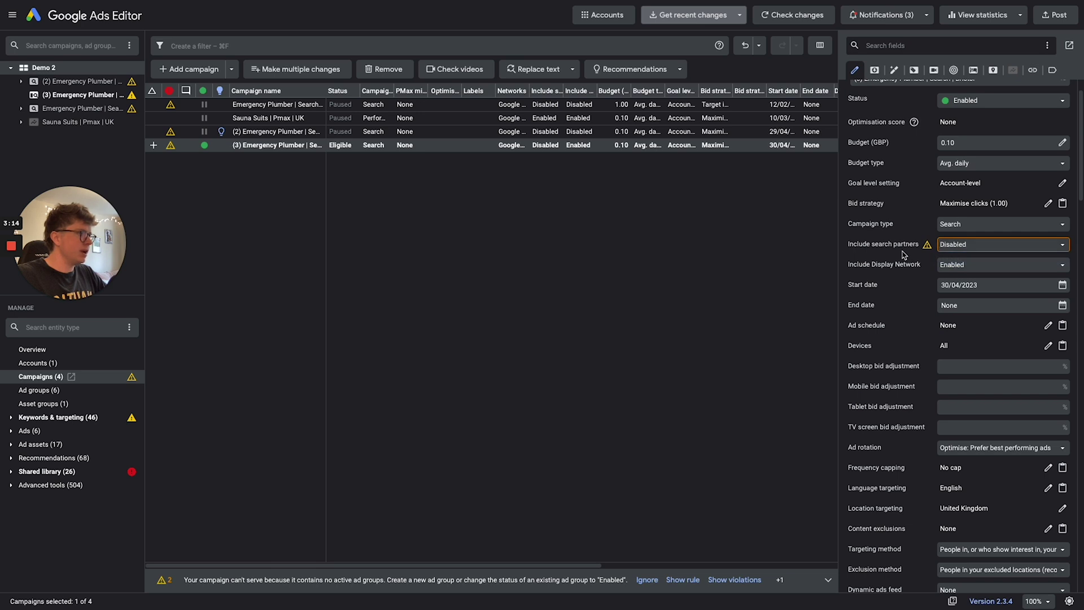
pyautogui.moveTo(838, 424); pyautogui.dragTo(470, 350)
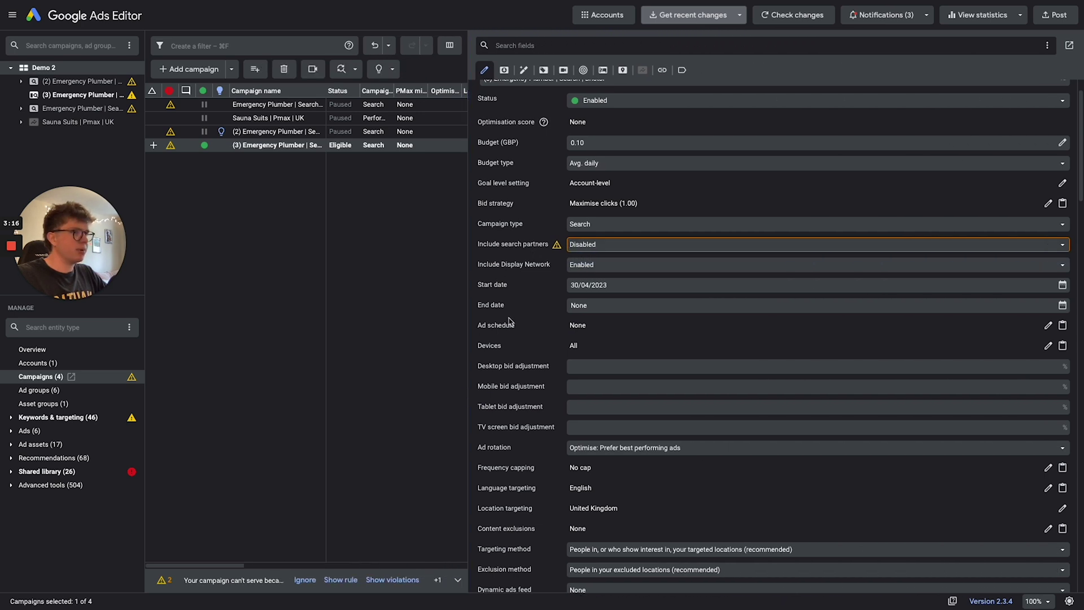
pyautogui.click(574, 265)
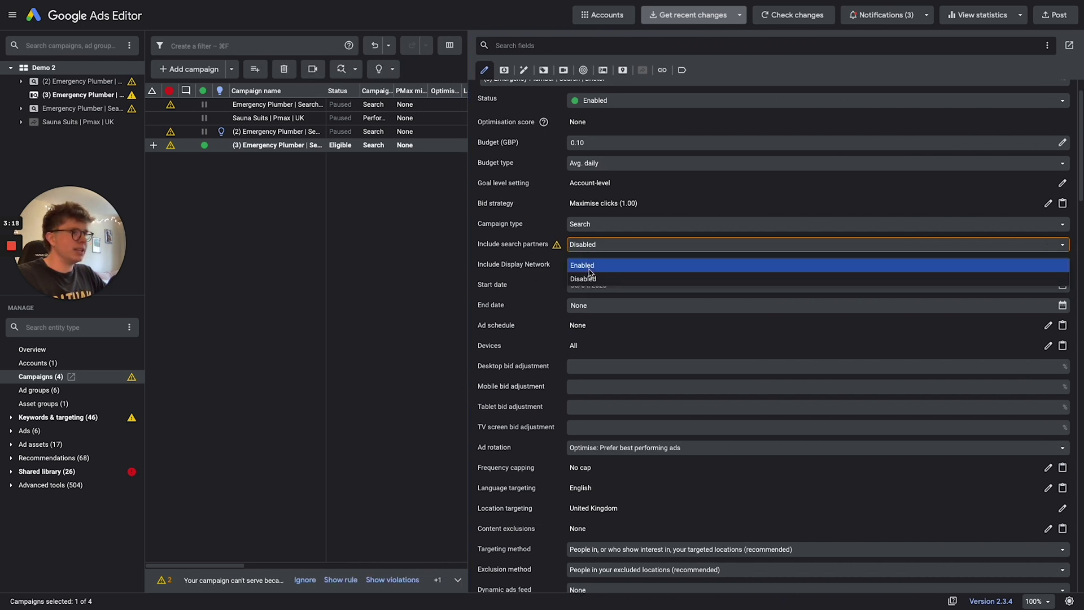
pyautogui.click(591, 280)
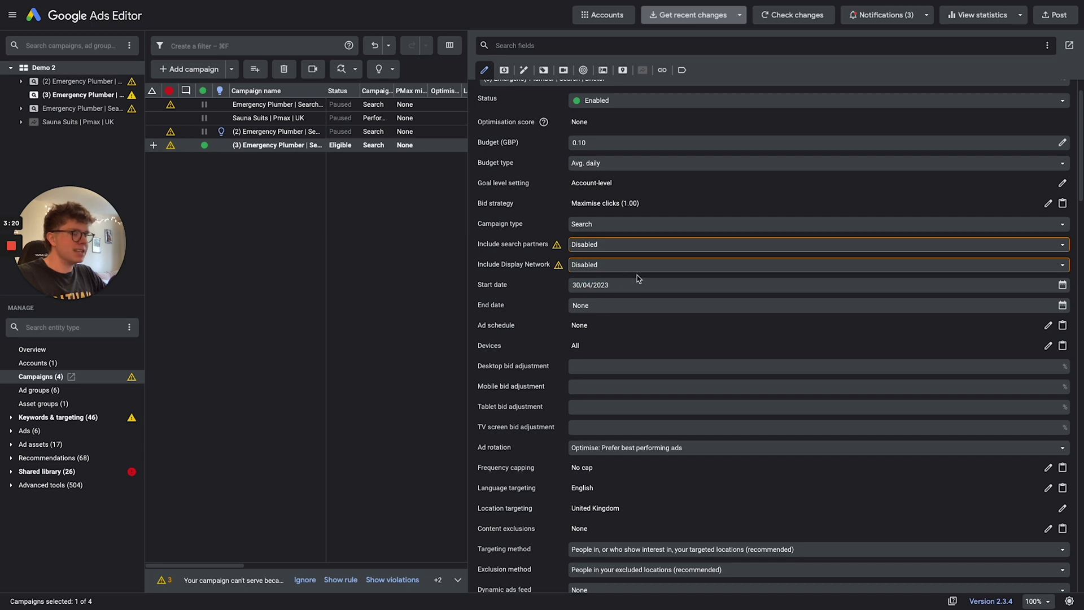
# Set the campaign's targeting method to "People in or regularly in your targeted locations"
pyautogui.scroll(-1, 638, 276)
pyautogui.scroll(-5, 638, 277)
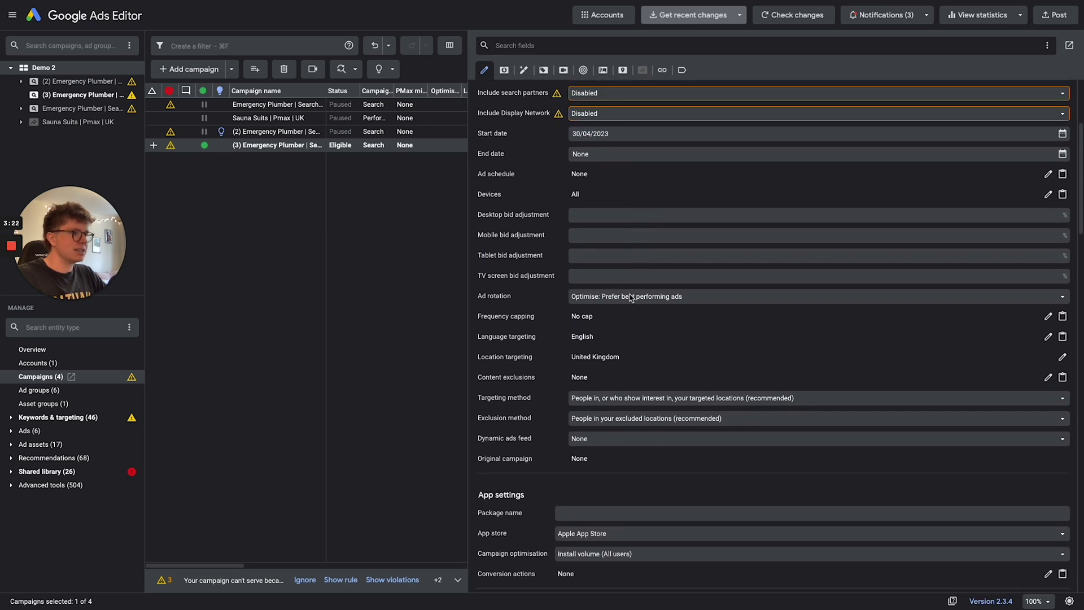
pyautogui.scroll(-1, 638, 317)
pyautogui.click(670, 358)
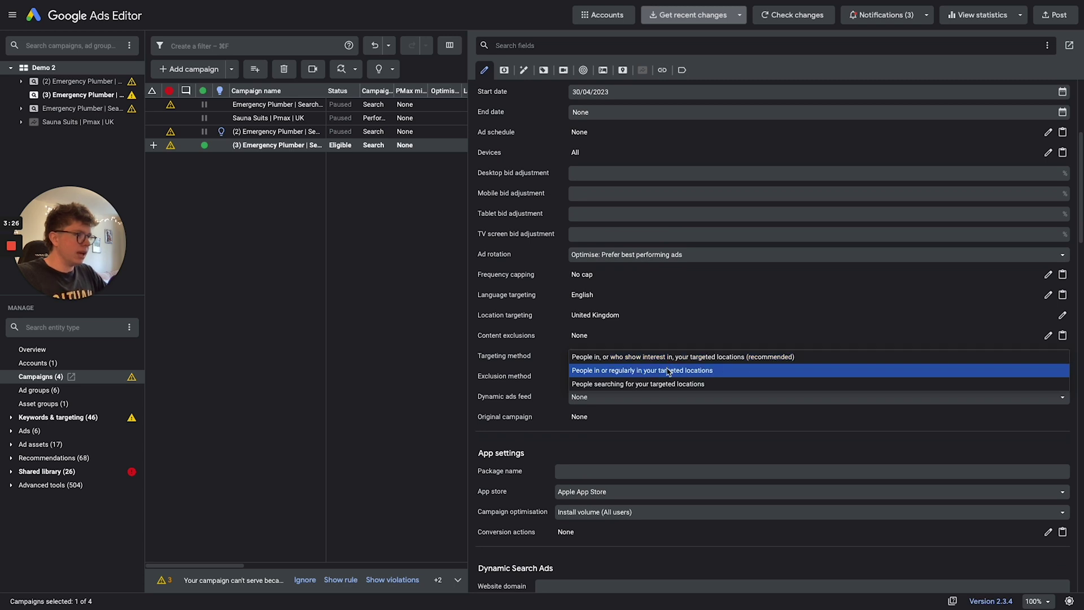
pyautogui.click(624, 372)
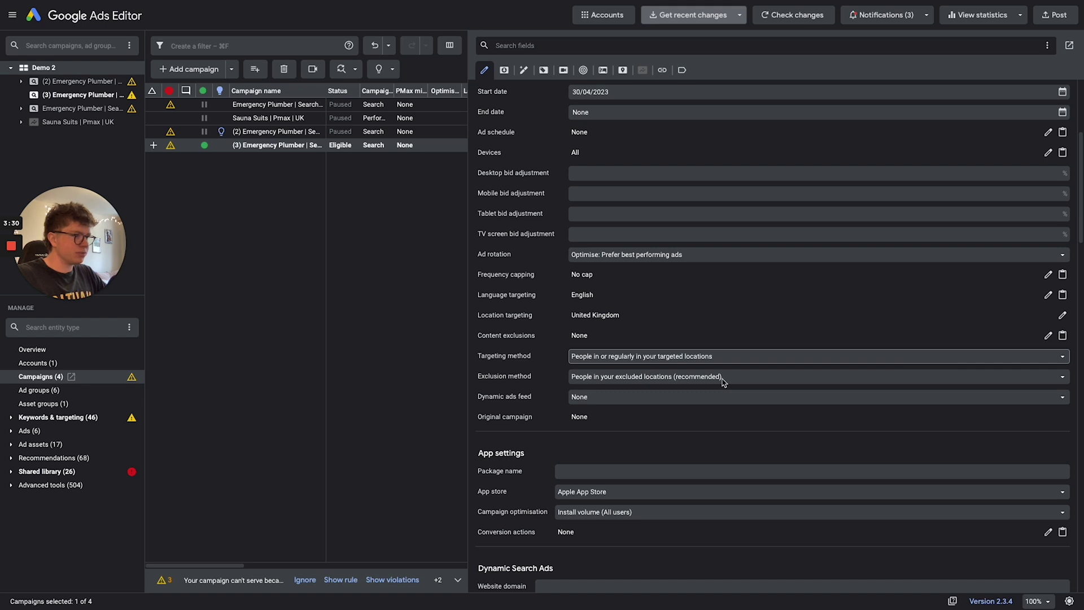
# Narrow the edit panel, reselect the (3) Emergency Plumber campaign and review its remaining settings
pyautogui.scroll(-5, 670, 396)
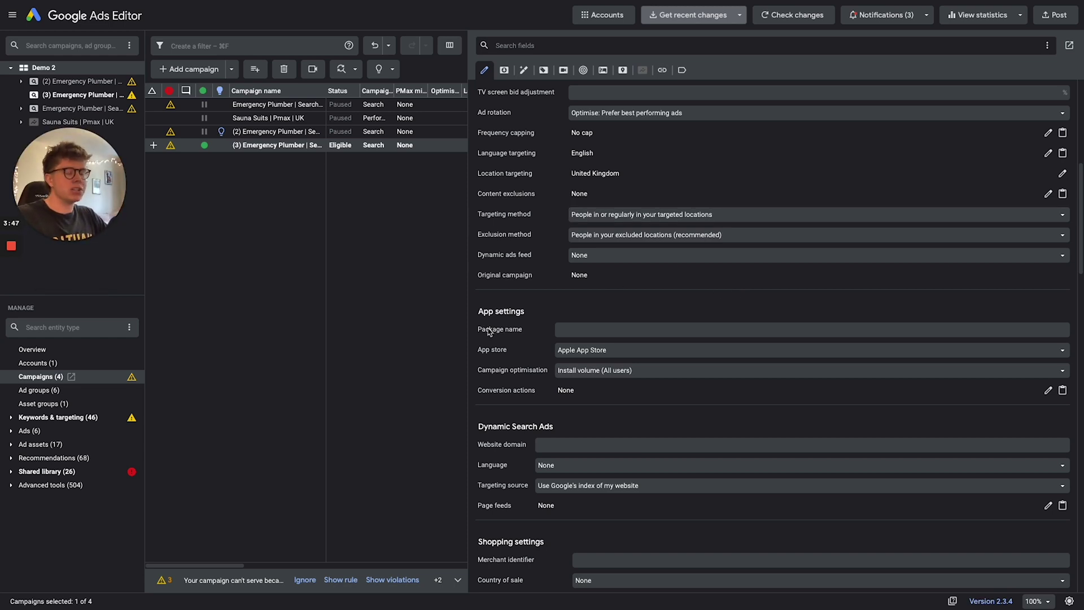
pyautogui.click(467, 320)
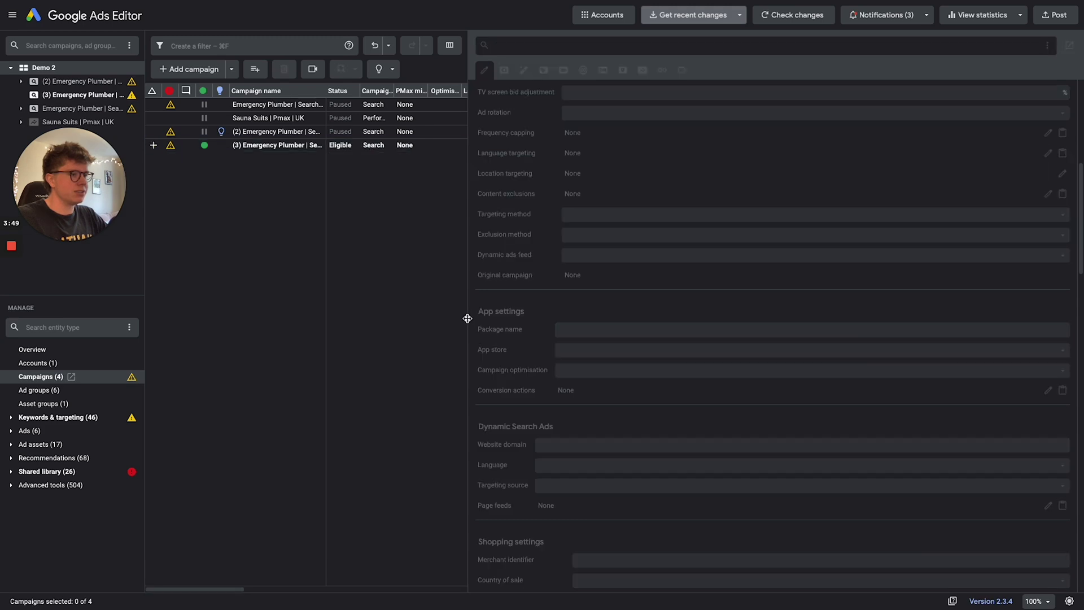
pyautogui.moveTo(470, 316); pyautogui.dragTo(800, 317)
pyautogui.click(271, 146)
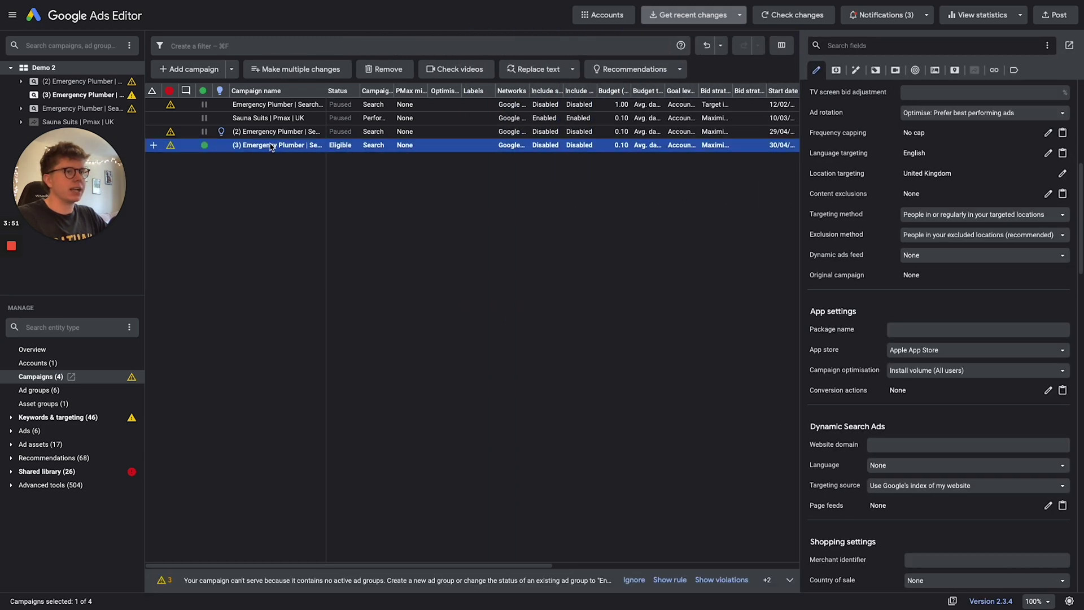
pyautogui.scroll(-20, 937, 279)
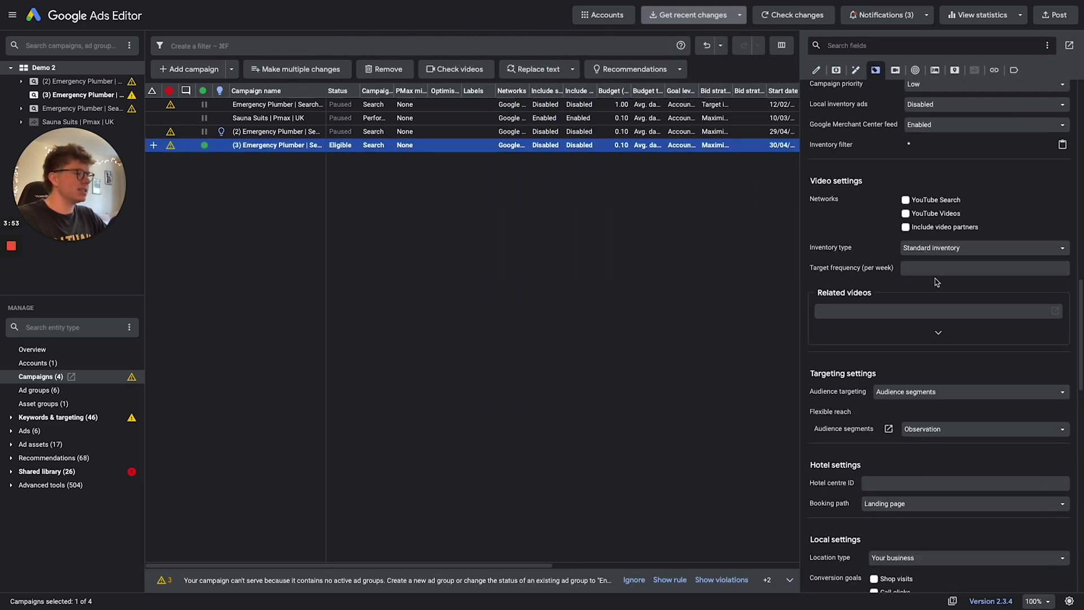
pyautogui.scroll(20, 937, 282)
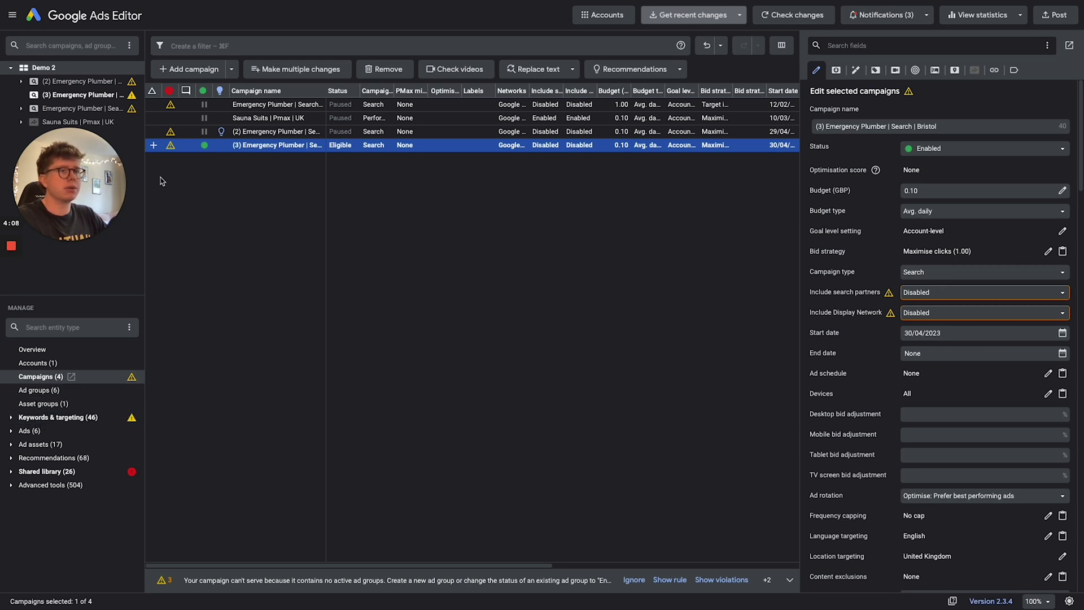
pyautogui.moveTo(48, 206); pyautogui.dragTo(48, 472)
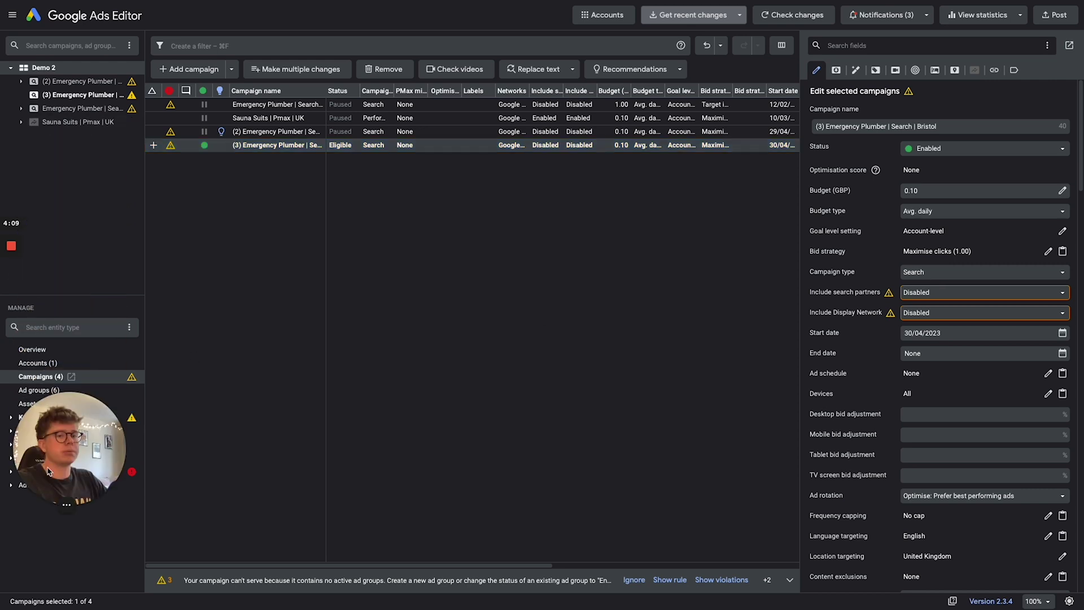
# Add a new ad group to the (3) Emergency Plumber campaign
pyautogui.click(39, 390)
pyautogui.click(79, 95)
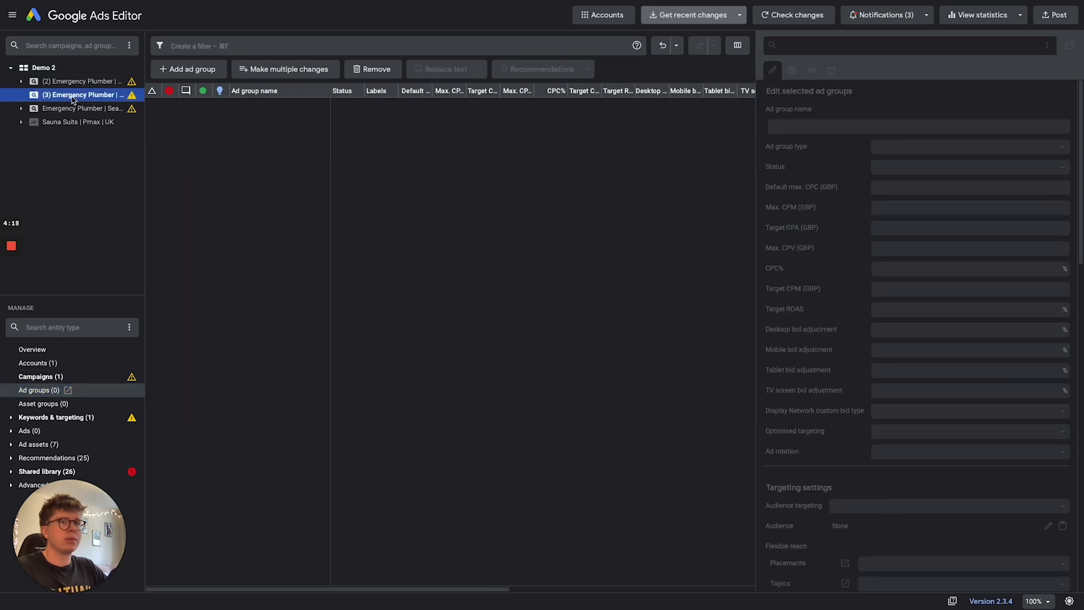
pyautogui.click(198, 72)
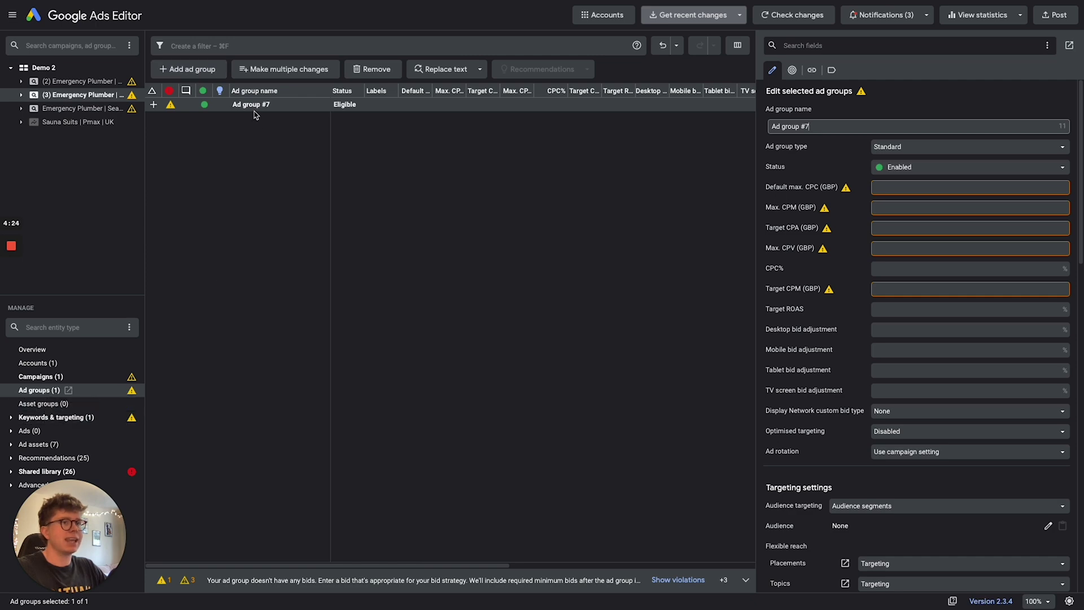
# Switch to Chrome and copy the ad group name "Emergency Plumber" from the keyword research template sheet
pyautogui.hotkey('ctrl', 'Up')
pyautogui.click(508, 54)
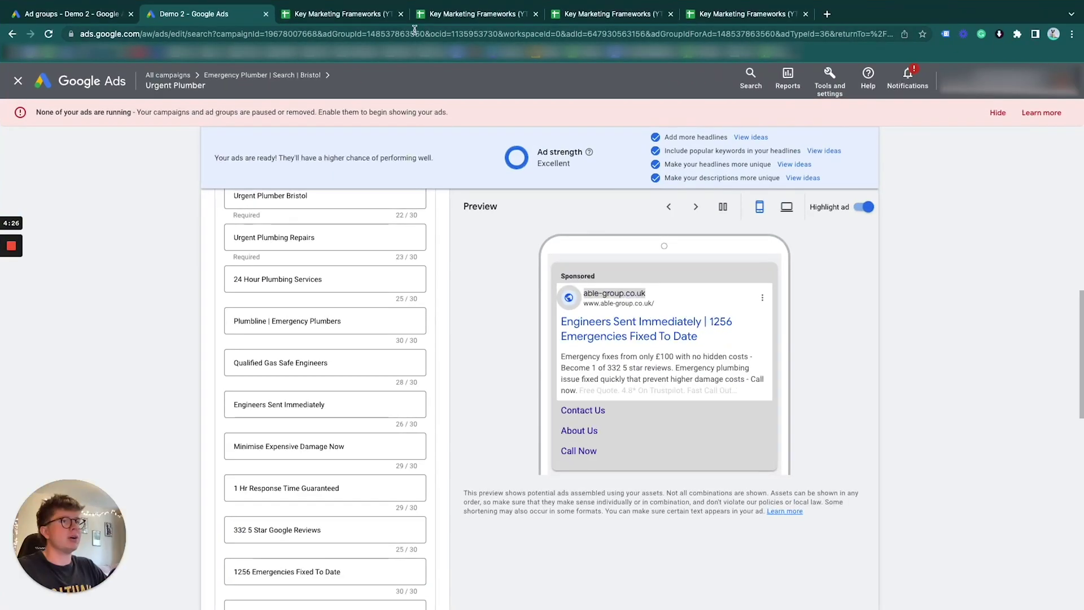
pyautogui.click(373, 17)
pyautogui.click(168, 190)
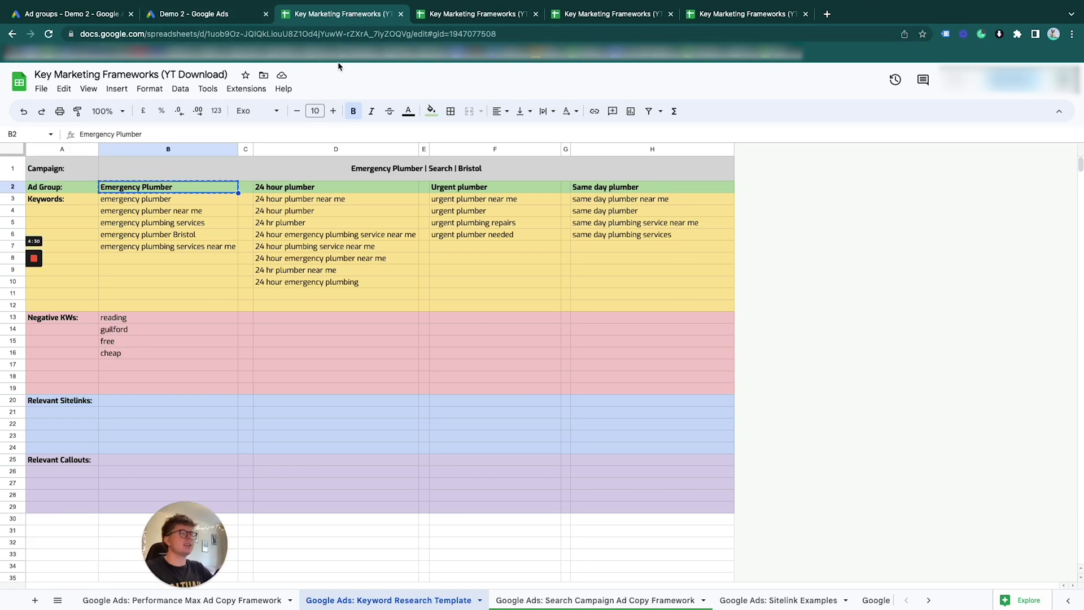
# Switch back to Google Ads Editor and rename the new ad group as "Emergency Plumber"
pyautogui.hotkey('ctrl', 'Up')
pyautogui.click(623, 41)
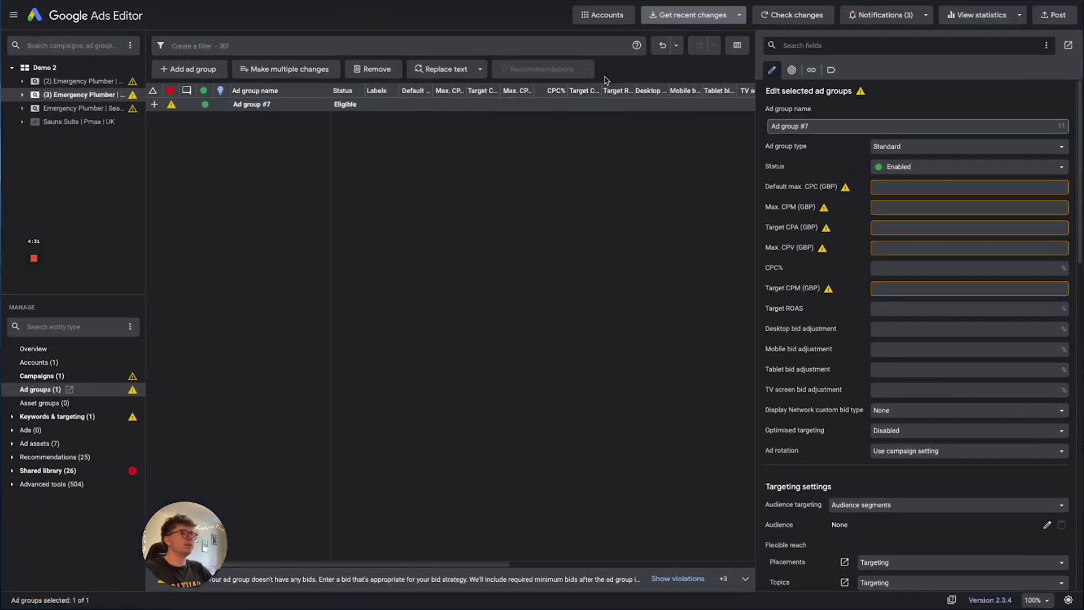
pyautogui.tripleClick(869, 127)
pyautogui.write('Emergency Plumber')
pyautogui.click(262, 145)
pyautogui.click(287, 109)
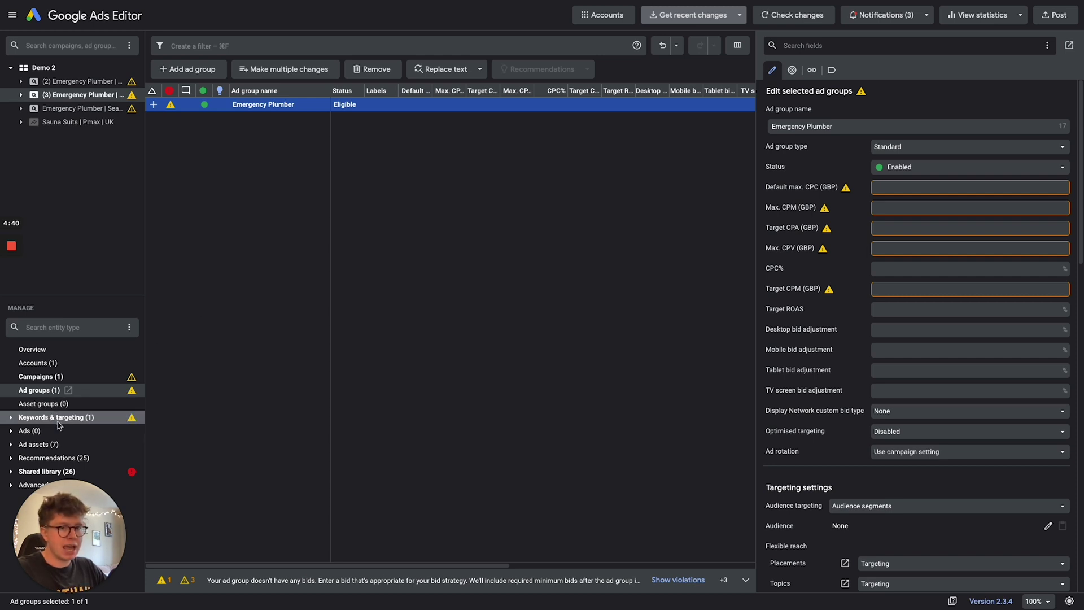
# Add a blank keyword to the (3) campaign and open the bulk changes dialog for keywords
pyautogui.click(59, 426)
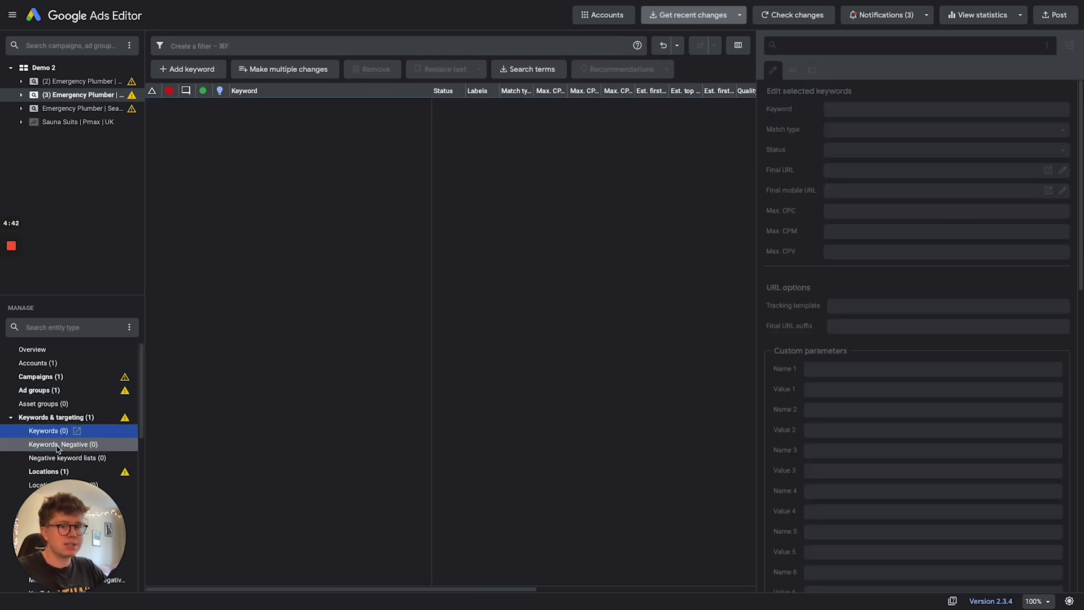
pyautogui.click(192, 77)
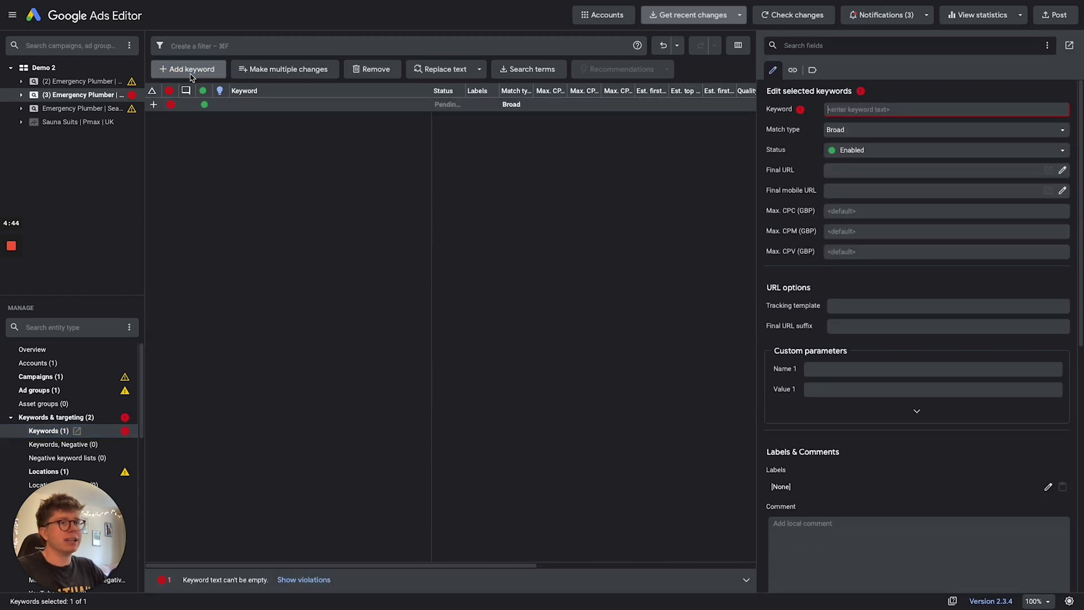
pyautogui.click(293, 70)
# Switch to the keyword research sheet in Chrome and copy the five Emergency Plumber keywords in B3:B7
pyautogui.hotkey('ctrl', 'Up')
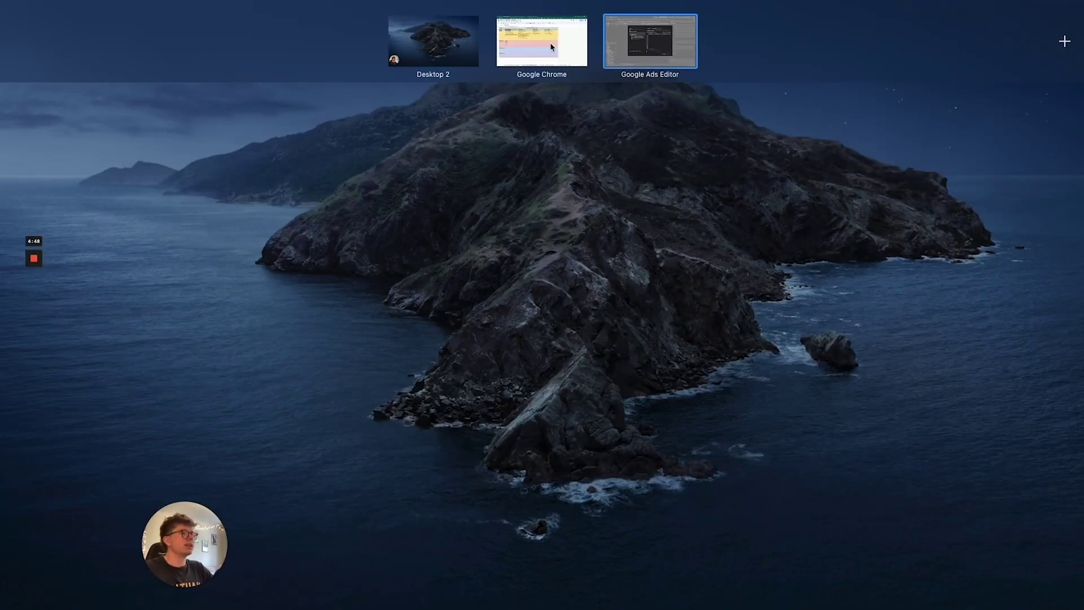
pyautogui.click(550, 43)
pyautogui.click(196, 204)
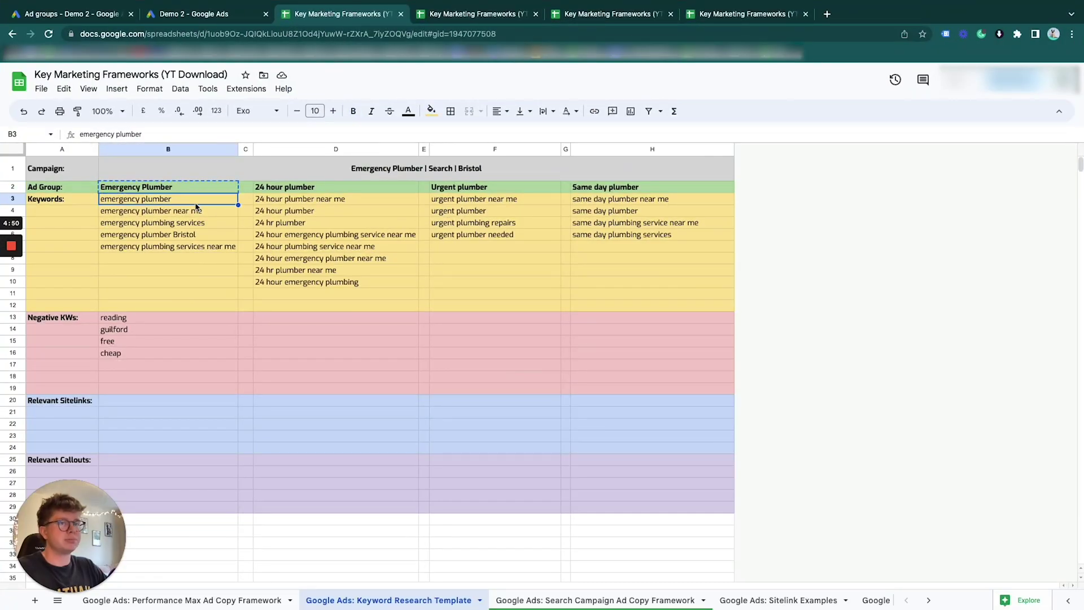
pyautogui.keyDown('shift'); pyautogui.click(183, 248); pyautogui.keyUp('shift')
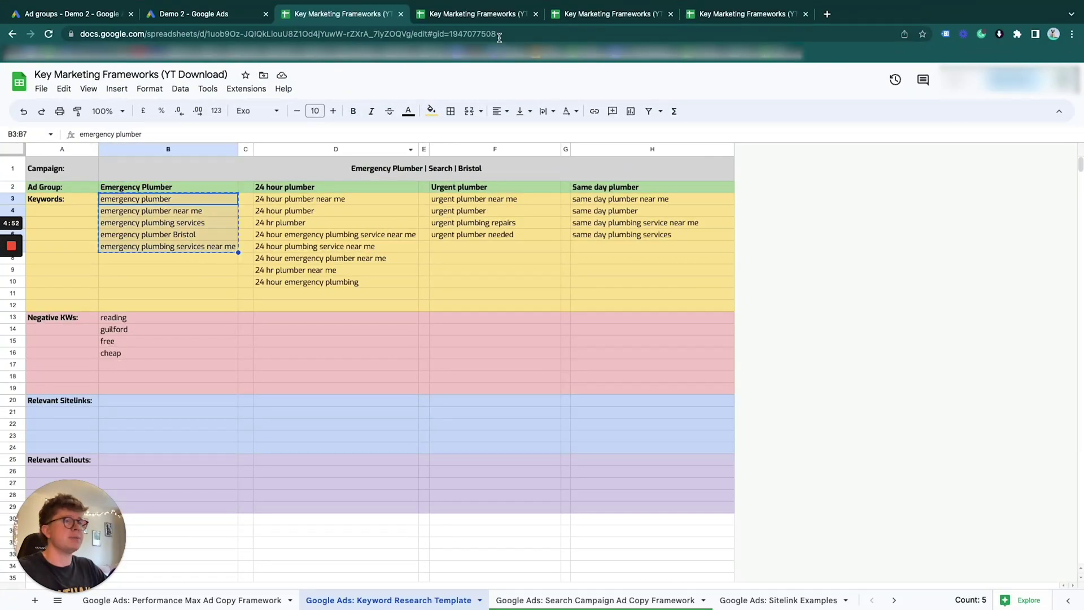
# Switch to Google Ads Editor, bulk-add the copied keywords to the (3) campaign, keep the changes and remove the blank keyword
pyautogui.hotkey('ctrl', 'Up')
pyautogui.click(648, 39)
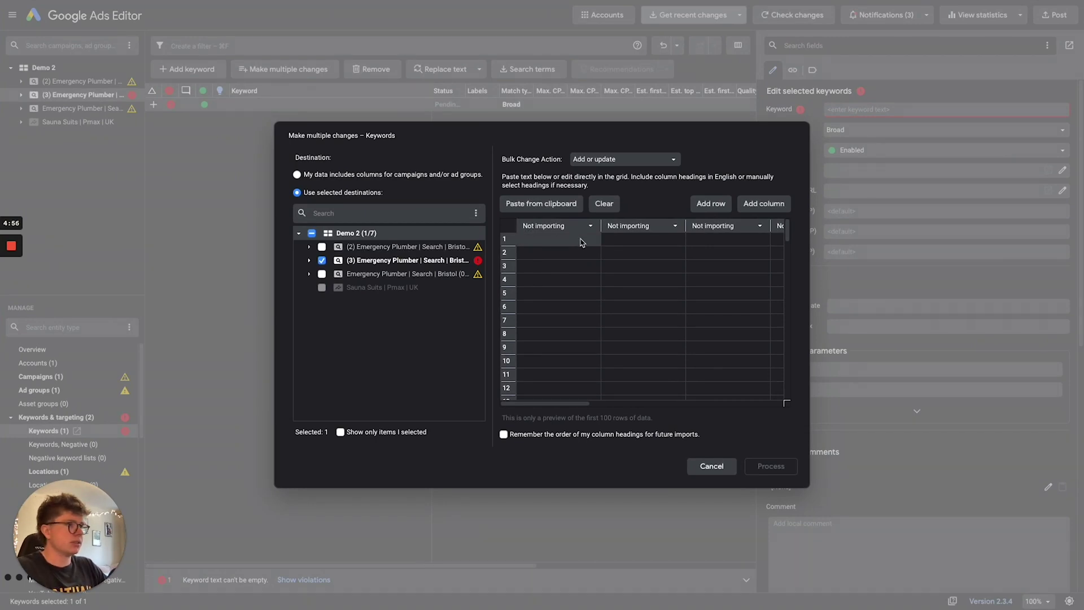
pyautogui.press('super+v')
pyautogui.click(769, 466)
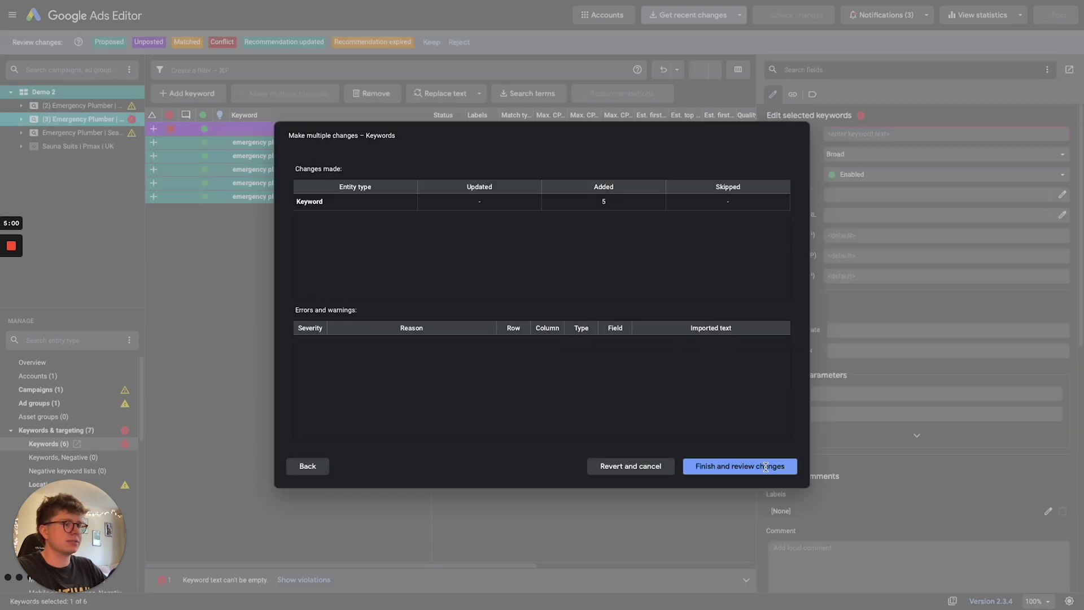
pyautogui.click(766, 466)
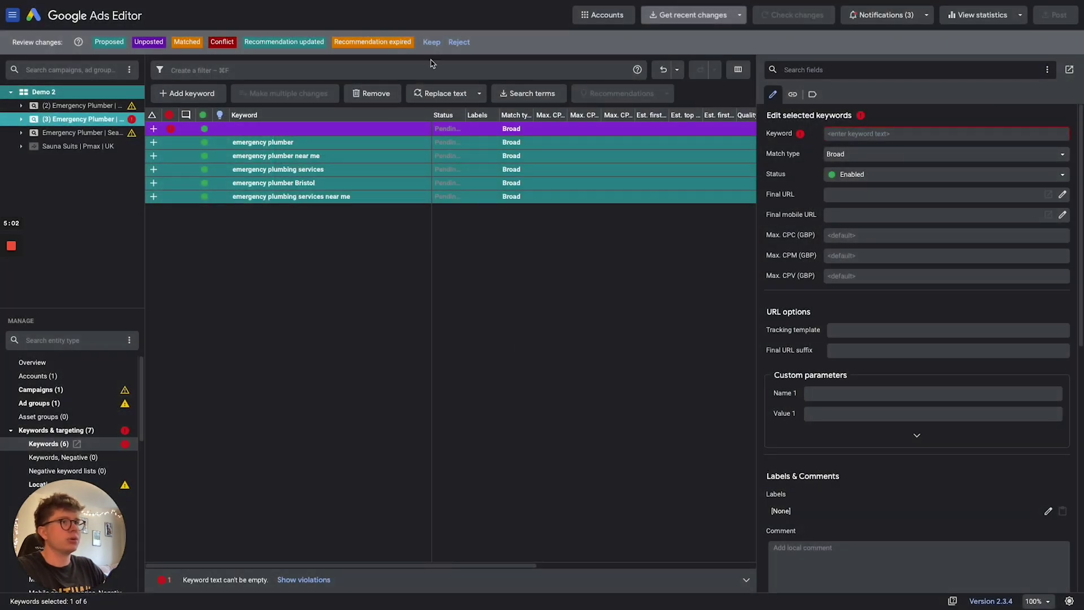
pyautogui.click(431, 41)
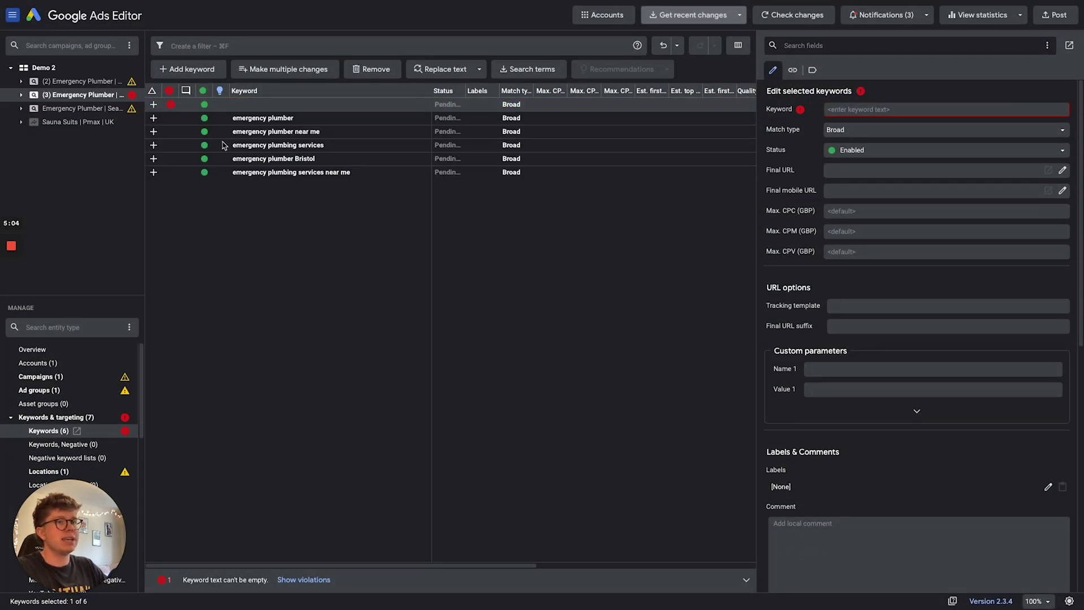
pyautogui.press('Delete')
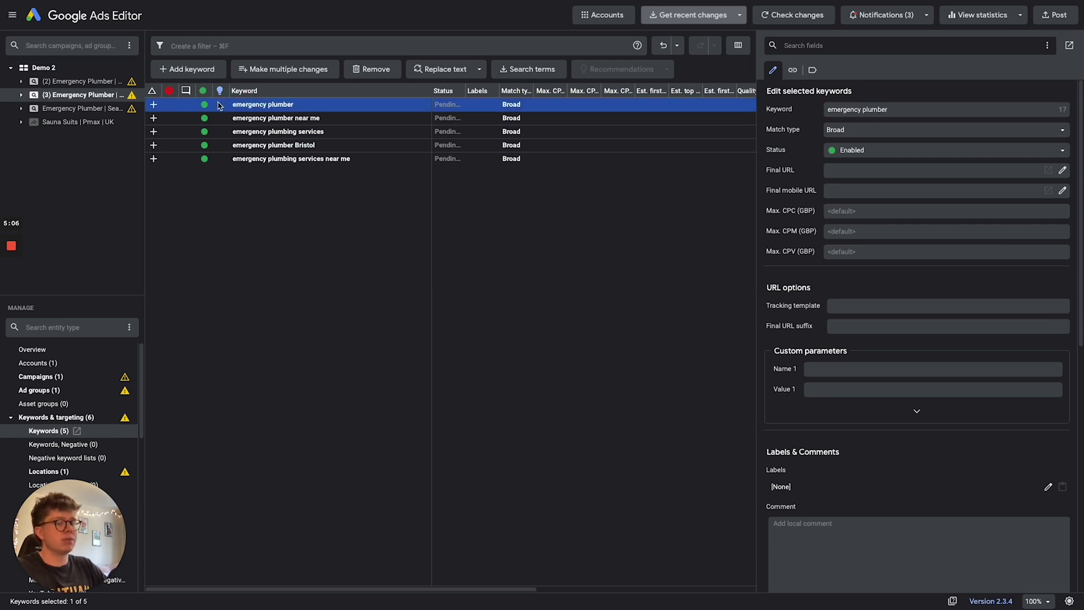
# Set the match type of all five emergency plumber keywords to Phrase
pyautogui.keyDown('shift'); pyautogui.click(222, 160); pyautogui.keyUp('shift')
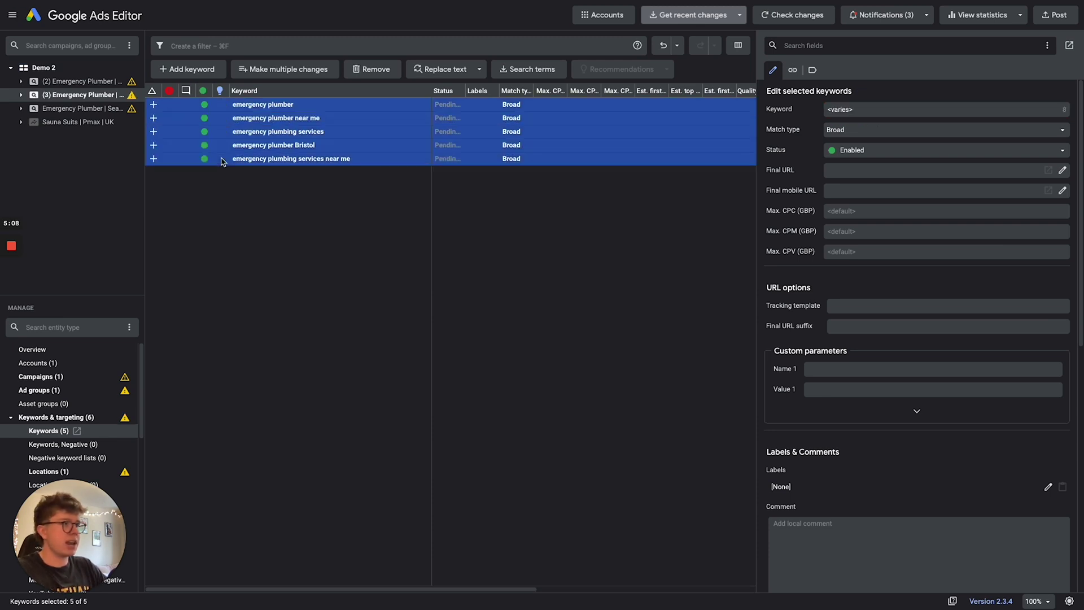
pyautogui.click(852, 129)
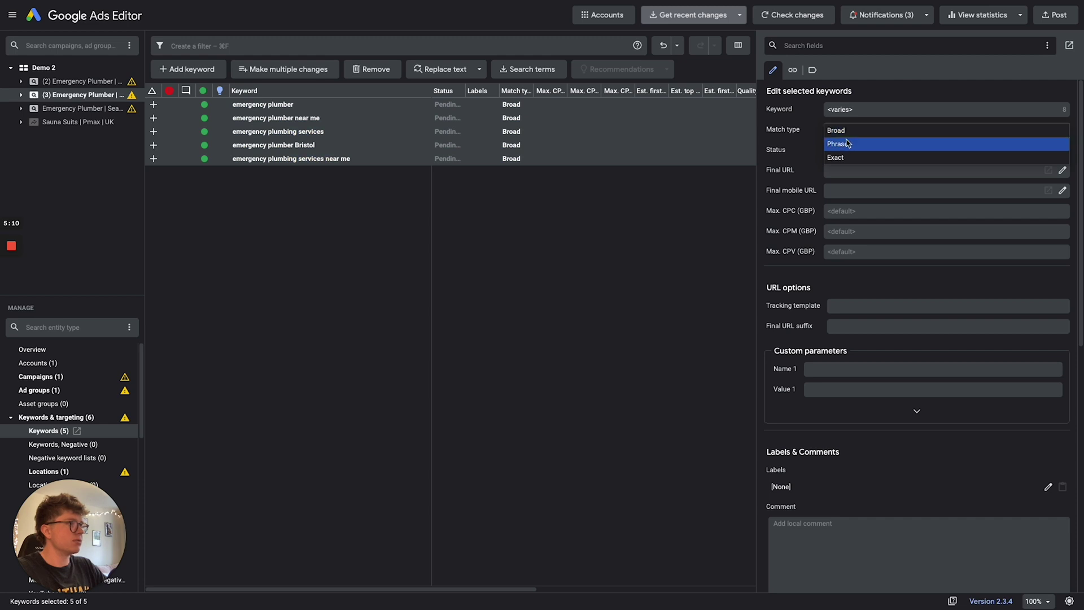
pyautogui.click(847, 145)
pyautogui.click(612, 190)
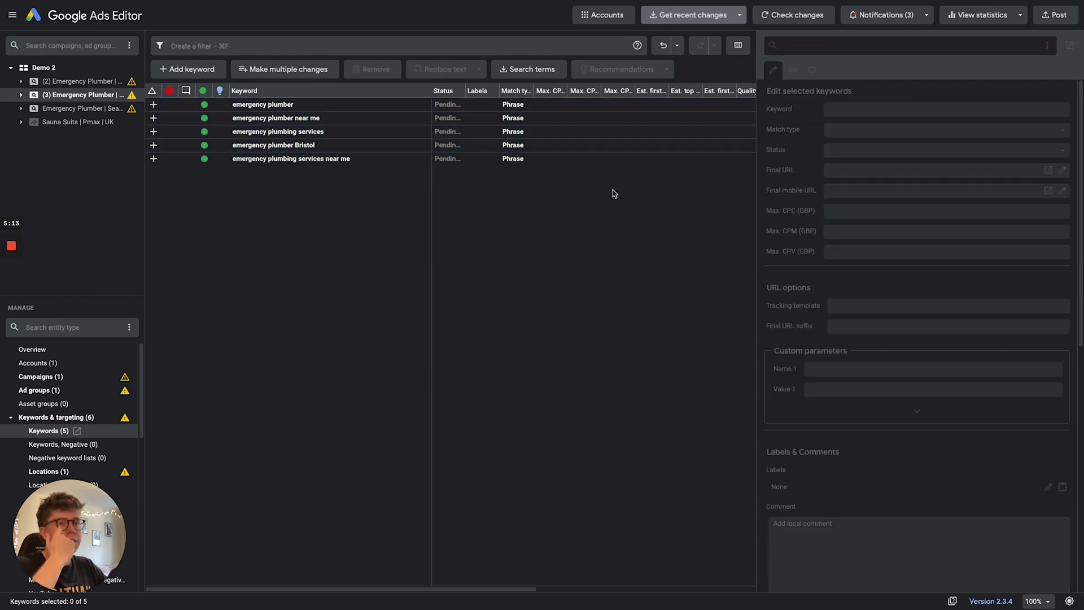
pyautogui.moveTo(47, 531); pyautogui.dragTo(46, 282)
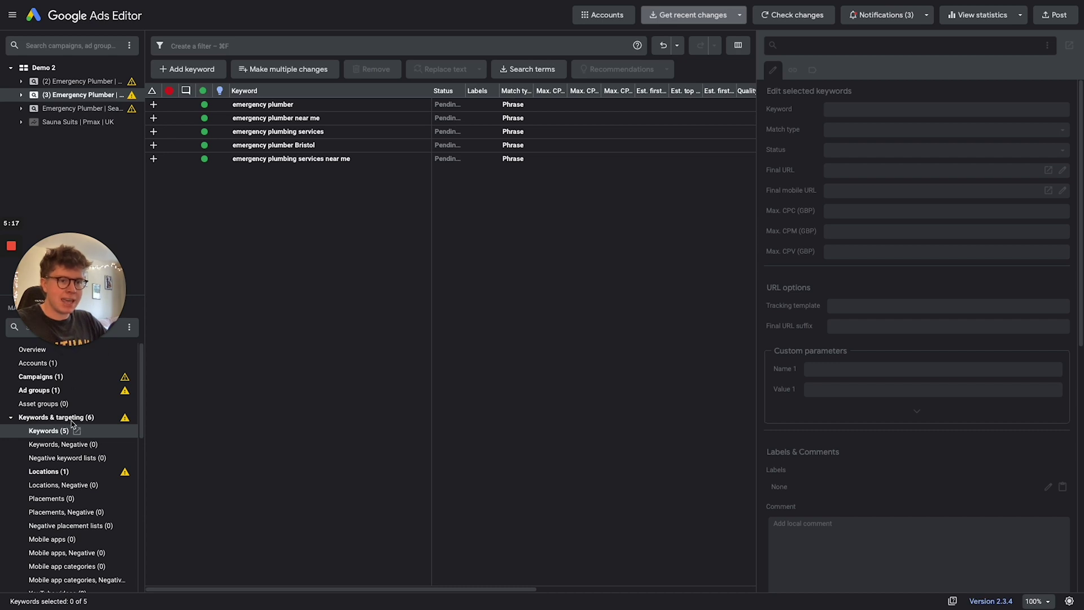
pyautogui.scroll(-2, 65, 435)
pyautogui.scroll(2, 65, 435)
pyautogui.moveTo(62, 316); pyautogui.dragTo(62, 254)
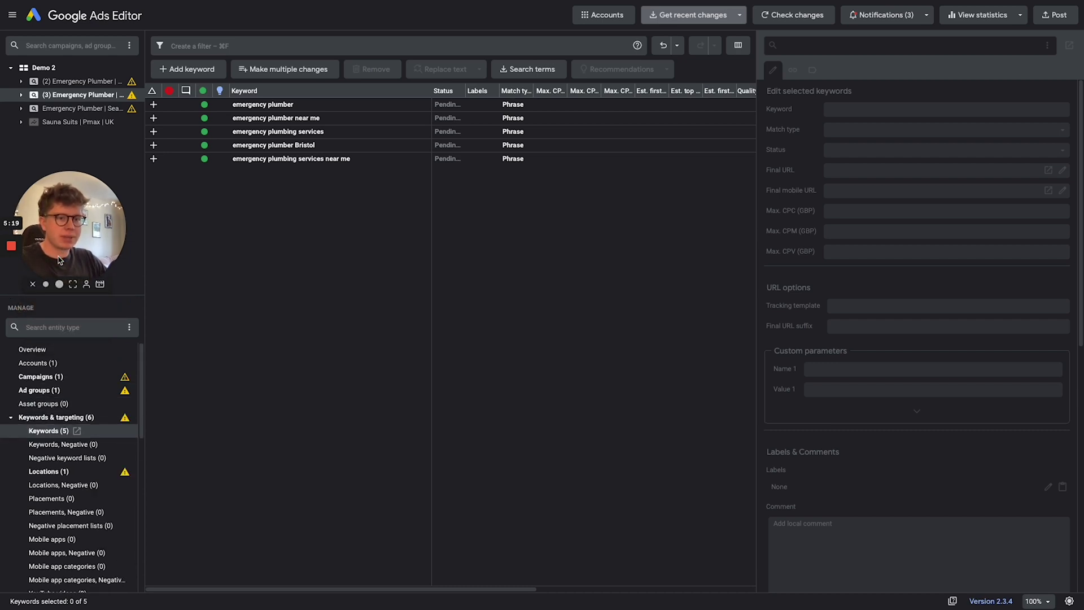
# Add a blank responsive search ad to the (3) campaign and select it for editing
pyautogui.click(11, 418)
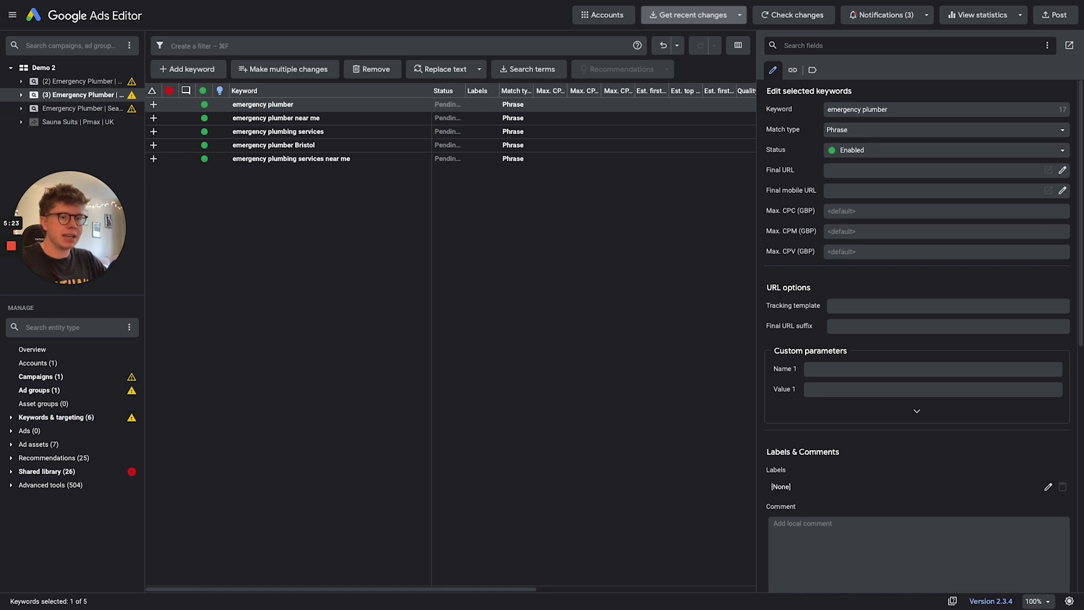
pyautogui.click(43, 432)
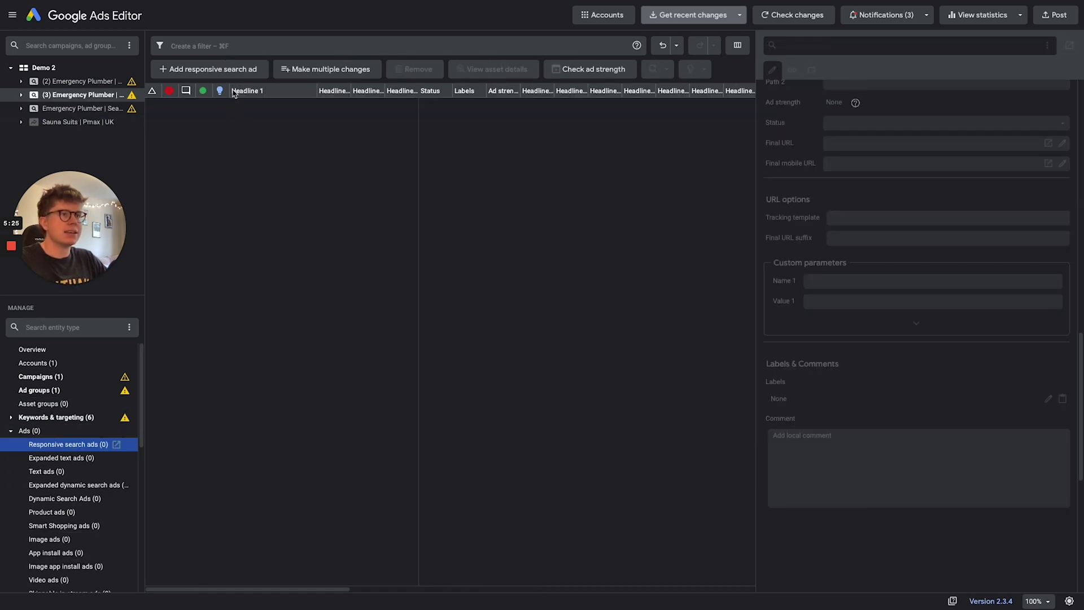
pyautogui.click(240, 74)
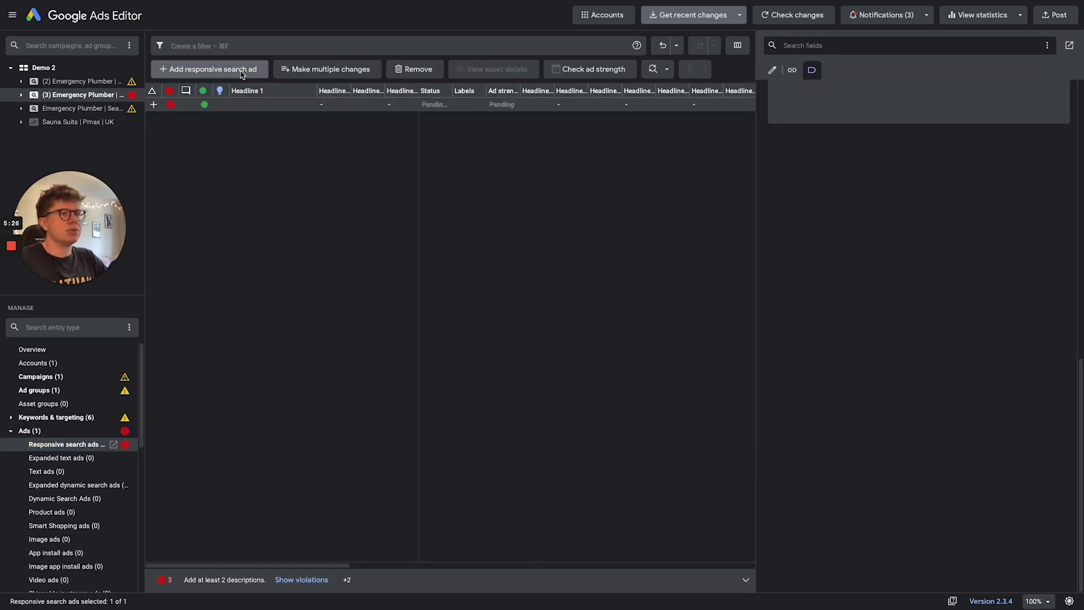
pyautogui.click(252, 106)
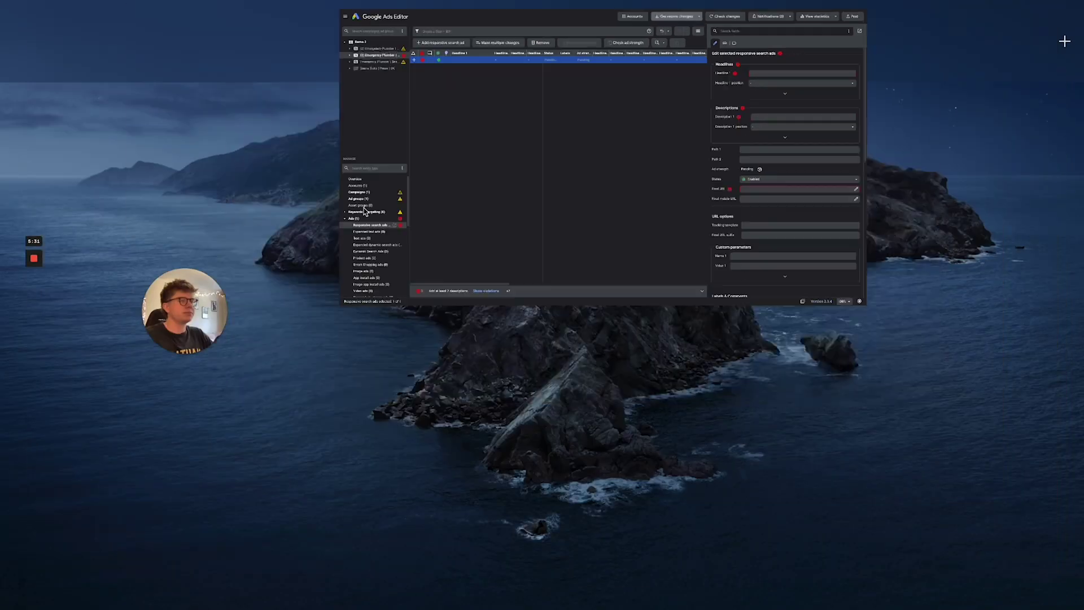
# Switch to the search campaign ad copy sheet in Chrome and review the prepared Emergency Plumber ad copy
pyautogui.hotkey('ctrl', 'Up')
pyautogui.click(526, 59)
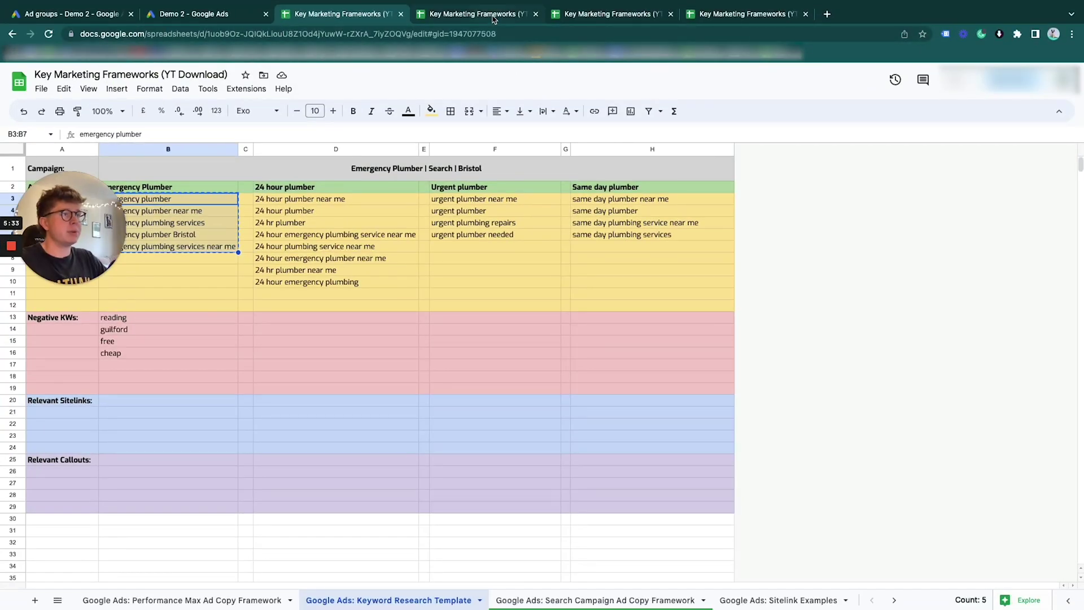
pyautogui.click(493, 16)
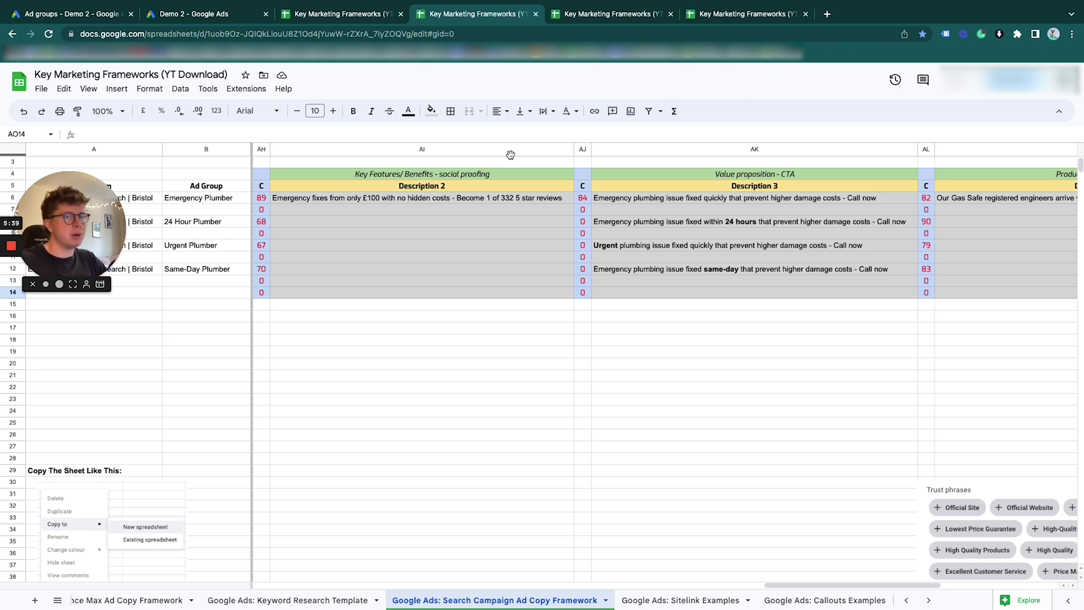
pyautogui.press('super+m')
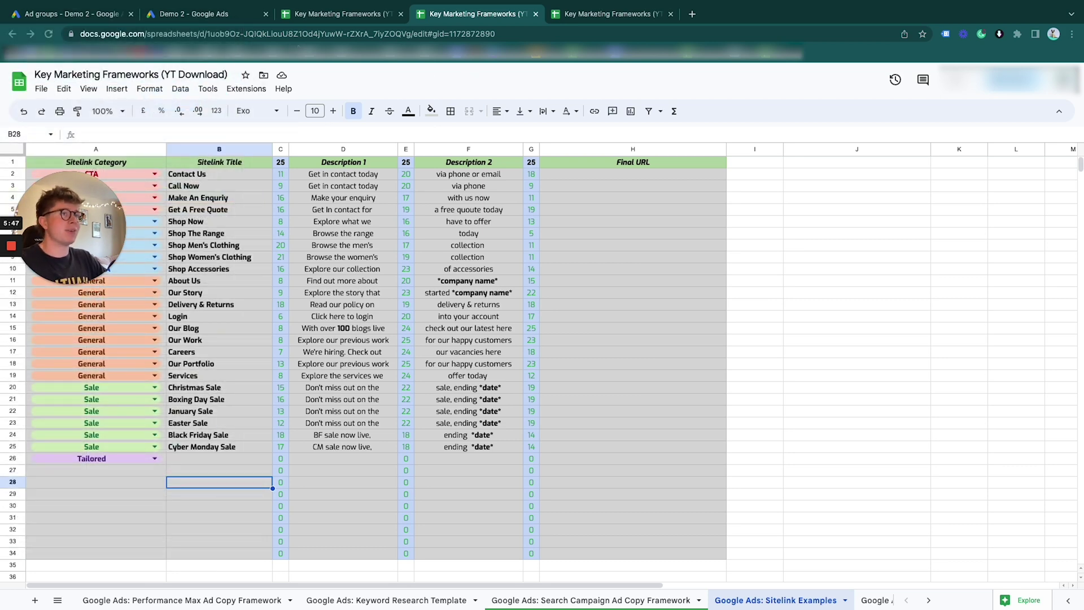
# Switch to Google Ads Editor and set headlines 1-3 to "Emergency Plumber In Bristol", "24/7 Bristol Emergency Plumber" and "Emergency Call Out Plumber"
pyautogui.hotkey('ctrl', 'Up')
pyautogui.click(624, 53)
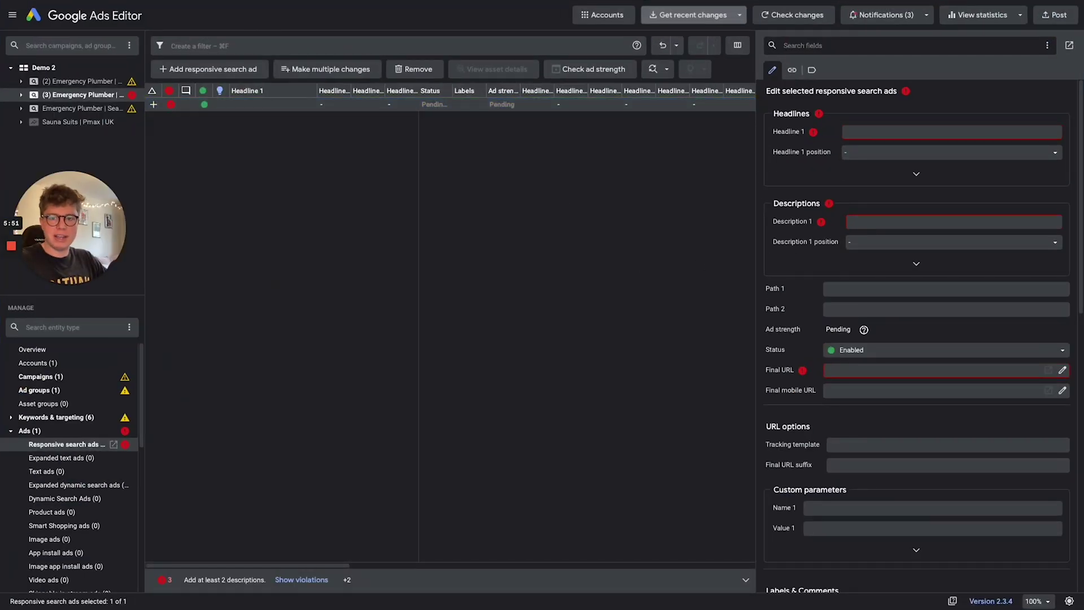
pyautogui.click(901, 133)
pyautogui.write('Emergency Plumber In Bristol')
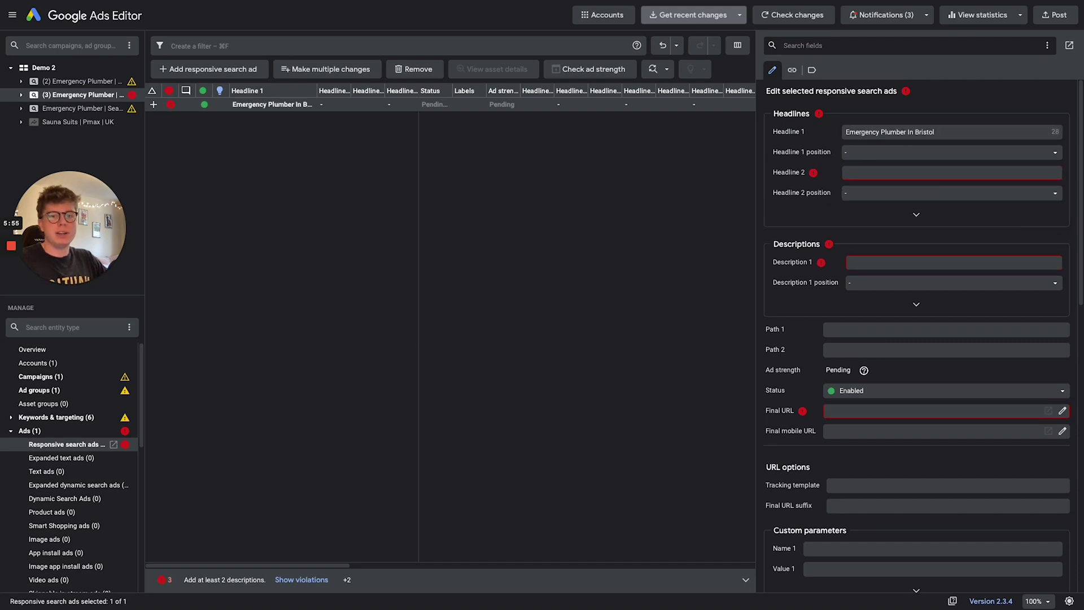
pyautogui.click(863, 174)
pyautogui.write('24/7 Bristol Emergency Plumber')
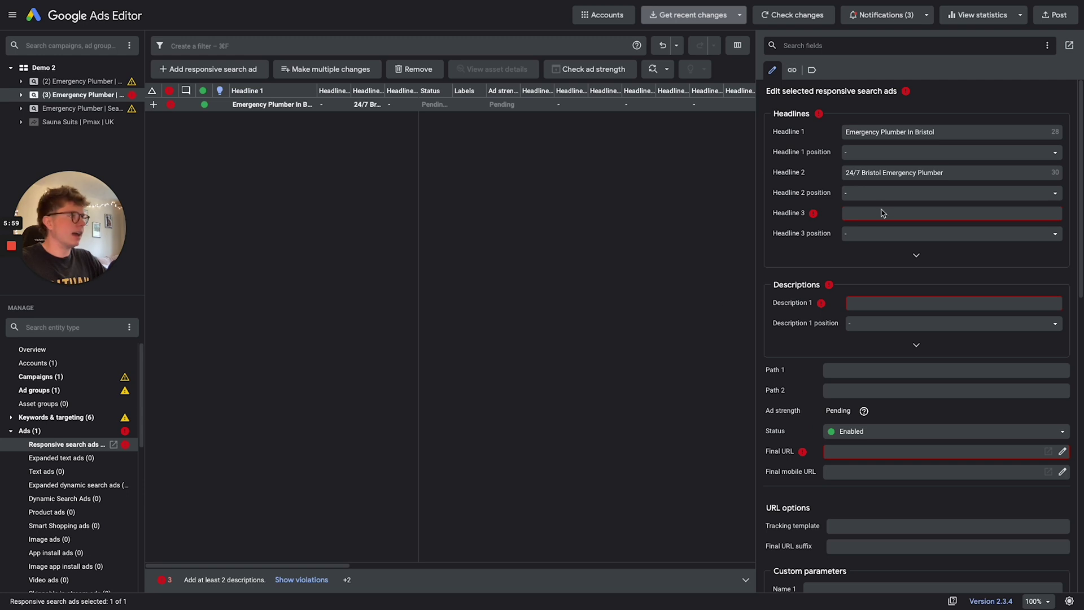
pyautogui.write('Emergency Call Out Plumber')
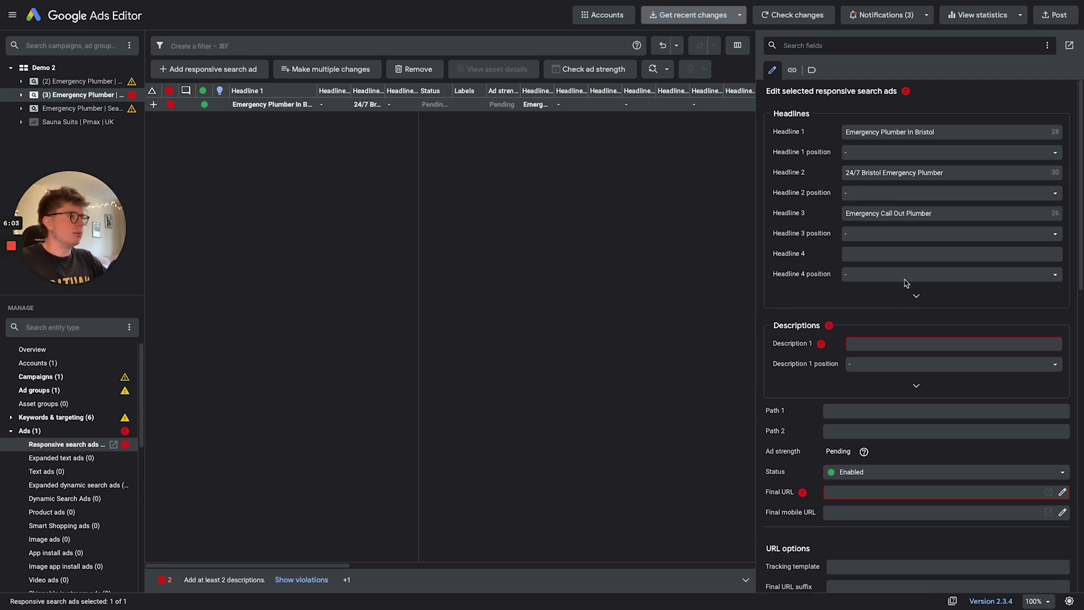
# Set headlines 4-6 to "Emergency Plumbing Services", "Plumbline | Emergency Plumbers" and "In Need Of An Immediate Fix?"
pyautogui.click(885, 257)
pyautogui.write('Emergency Plumbing Services')
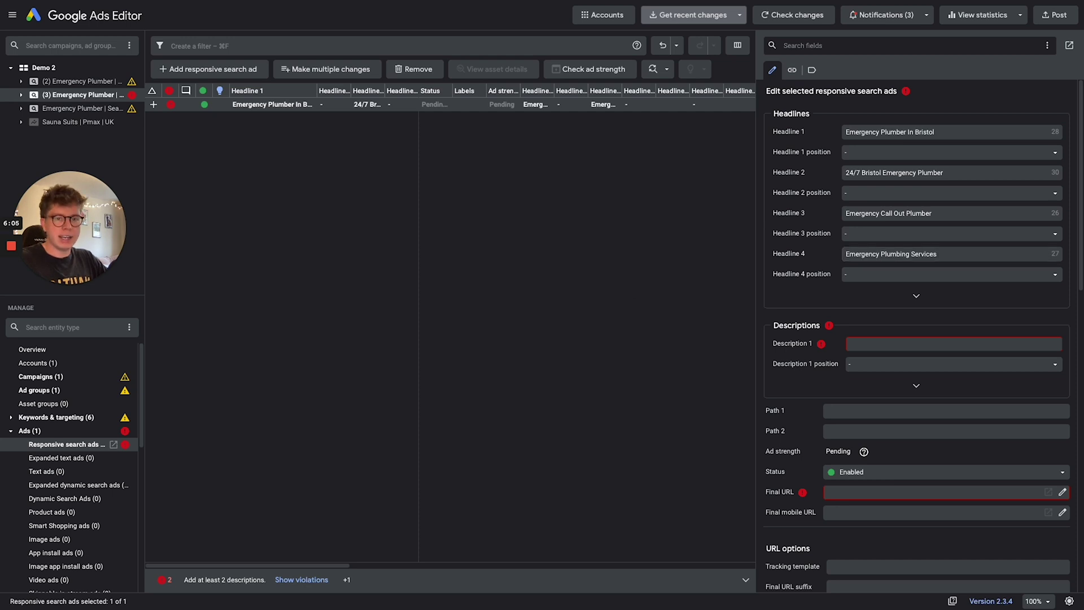
pyautogui.click(907, 295)
pyautogui.write('Plumbline | Emergency Plumbers')
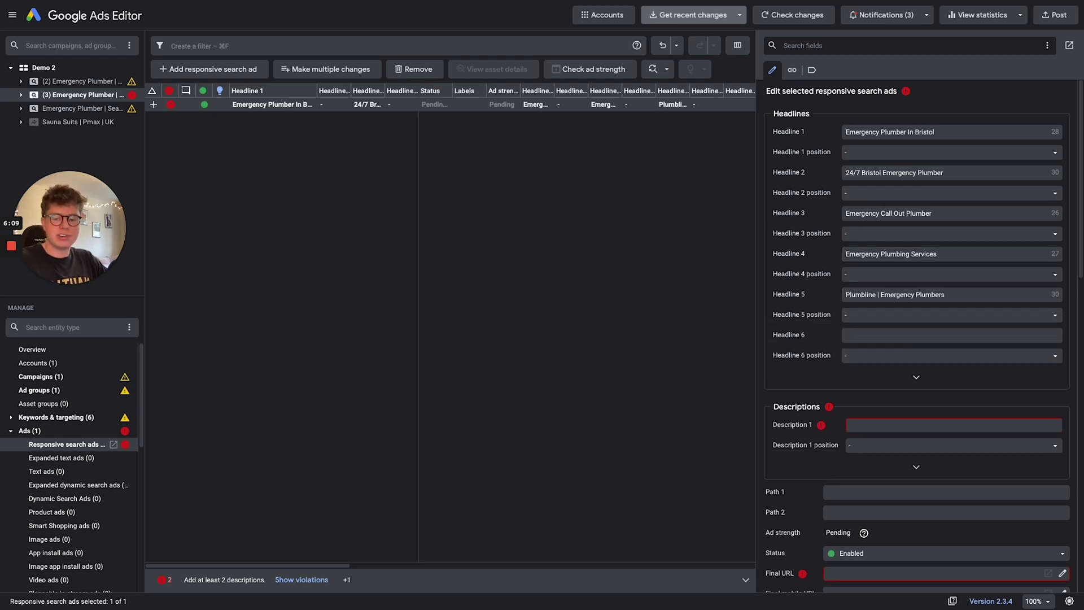
pyautogui.click(890, 336)
pyautogui.write('In Need Of An Immediate Fix?')
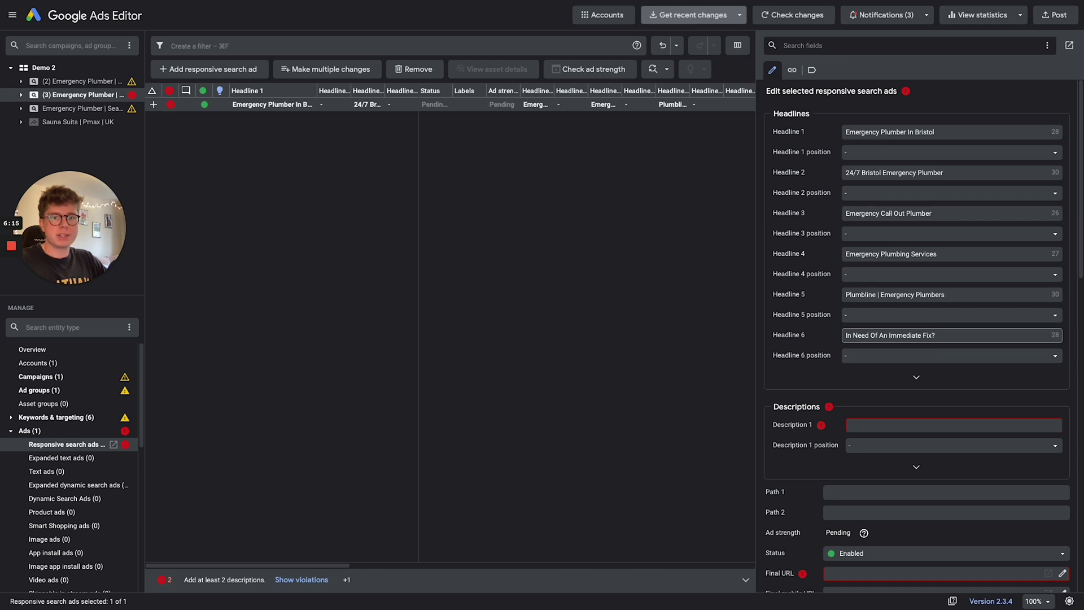
# Set headline 7 to "Qualified Gas Safe Engineers" and headline 8 to "Engineers Sent Immediately"
pyautogui.click(907, 377)
pyautogui.write('Qualified Gas Safe Engineers')
pyautogui.click(907, 418)
pyautogui.write('Engineers Sent Immediately')
# Widen the ad editing pane and set headlines 9-11 to "Minimise Expensive Damage Now", "1 Hr Response Time Guaranteed" and "332 5 Star Google Reviews"
pyautogui.moveTo(760, 283); pyautogui.dragTo(390, 283)
pyautogui.click(734, 457)
pyautogui.write('Engineers Sent Immediately')
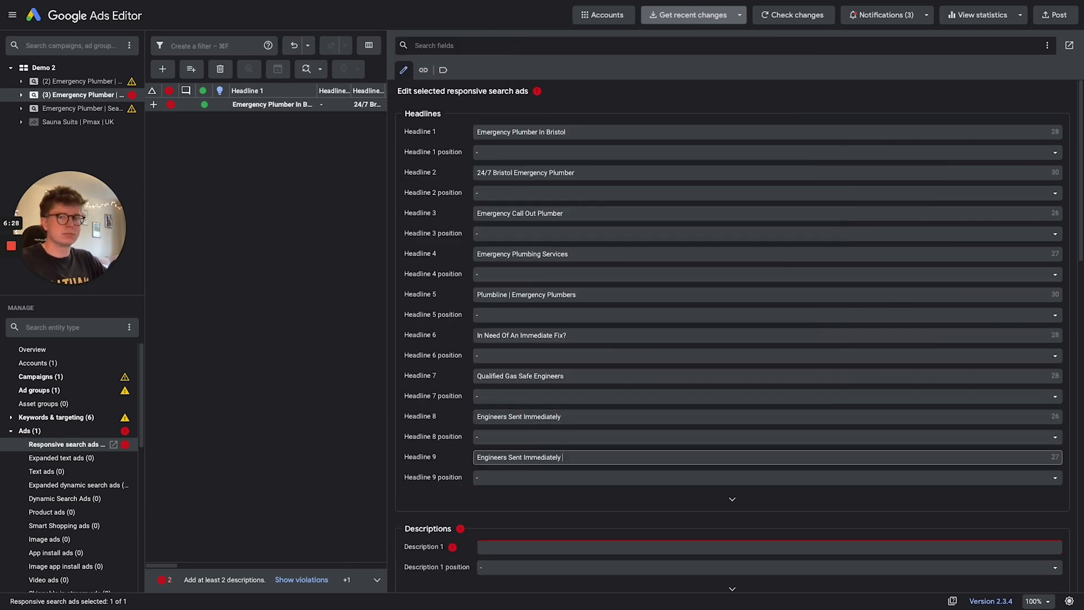
pyautogui.press('super+a')
pyautogui.press('super+v')
pyautogui.click(576, 498)
pyautogui.press('super+v')
pyautogui.click(576, 539)
pyautogui.write('332 5 Star Google Reviews')
pyautogui.scroll(-1, 515, 521)
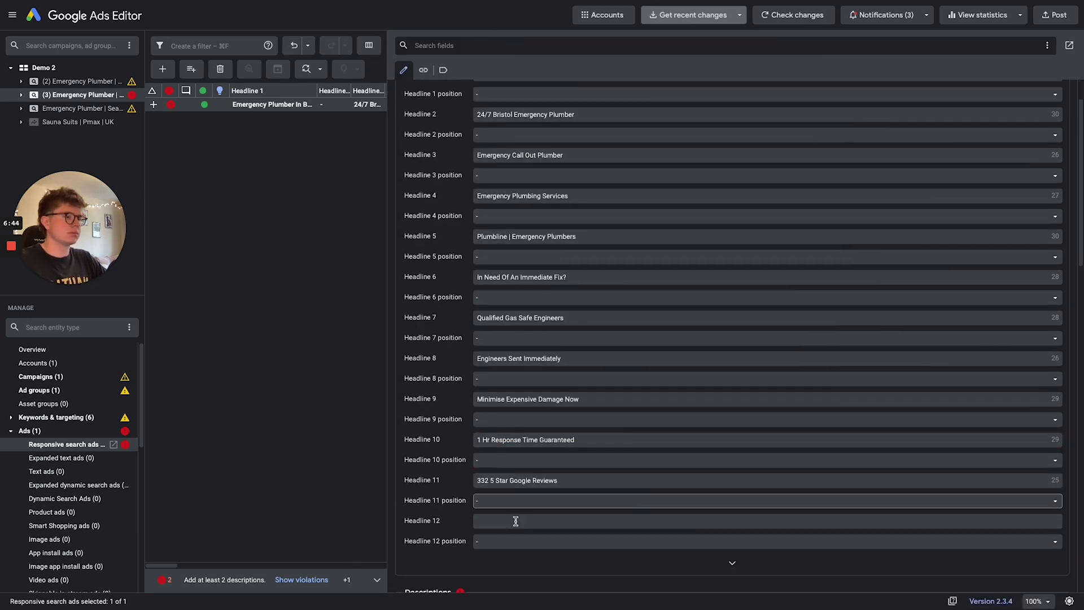
# Set headlines 12-15 to "1256 Emergencies Fixed To Date", "Limited Call Outs, Reserve Now", "Call The Hotline Now" and "Order Your Call Out Driver Now"
pyautogui.click(516, 521)
pyautogui.write('1256 Emergencies Fixed To Date')
pyautogui.click(565, 395)
pyautogui.write('Limited Call Outs, Reserve Now')
pyautogui.click(565, 436)
pyautogui.write('Call The Hotline Now')
pyautogui.click(565, 477)
pyautogui.write('Order Your Call Out Driver Now')
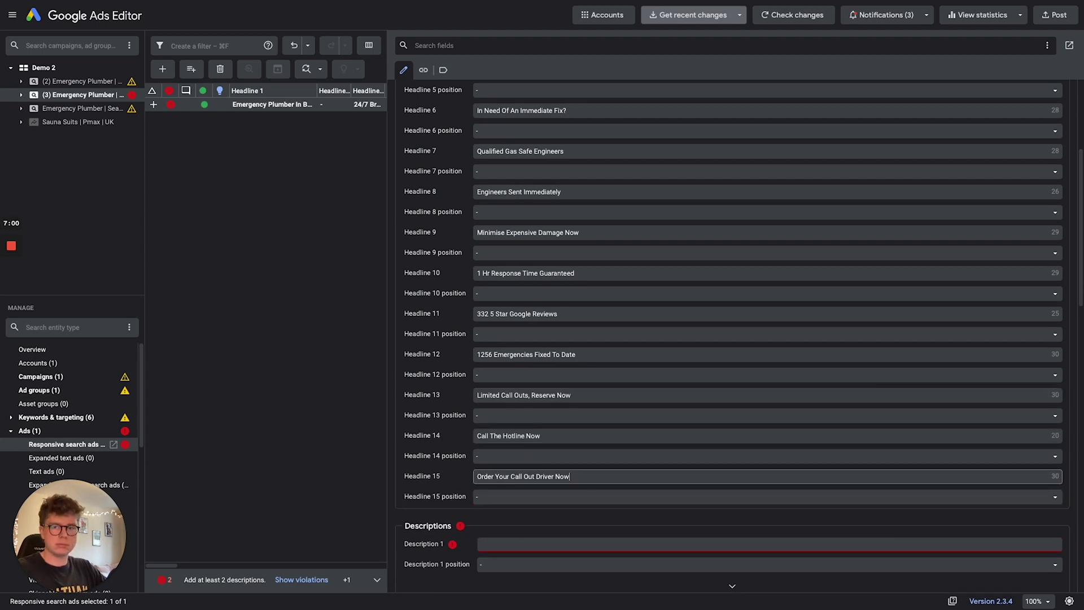
# Set description 1 to "24/7 Bristol emergency plumber available within 1 hour - Book now to avoid dissapointment"
pyautogui.scroll(-3, 728, 339)
pyautogui.click(503, 397)
pyautogui.write('24/7 Bristol emergency plumber available within 1 hour - Book now to avoid dissapointment')
# Set description 2 to "Emergency fixes from only £100 with no hidden costs - Become 1 of 332 5 star reviews"
pyautogui.click(503, 437)
pyautogui.write('Emergency fixes from only £100 with no hidden costs - Become 1 of 332 5 star reviews')
# Set description 3 to "Emergency plumbing issue fixed quickly that prevent higher damage costs - Call now"
pyautogui.click(503, 478)
pyautogui.write('Emergency plumbing issue fixed quickly that prevent higher damage costs - Call now')
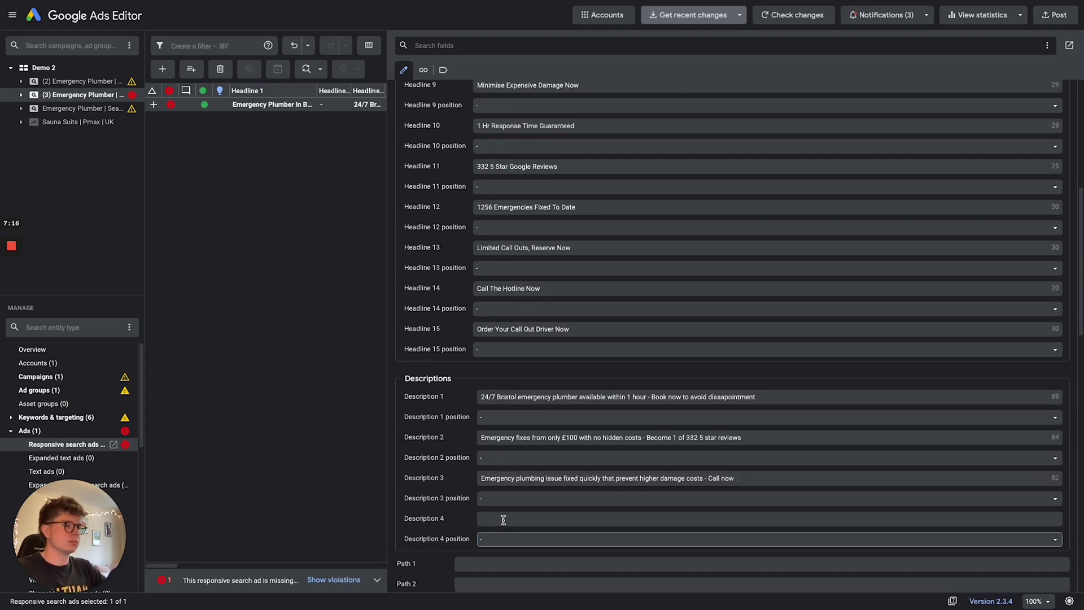
# Set description 4 to "Our Gas Safe registered engineers arrive within 60 minutes or your money back - Call now"
pyautogui.click(503, 518)
pyautogui.write('Our Gas Safe registered engineers arrive within 60 minutes or your money back - Call now')
pyautogui.scroll(-10, 581, 305)
pyautogui.click(486, 241)
pyautogui.write('emergency')
pyautogui.press('Tab')
pyautogui.write('plumber')
pyautogui.click(259, 230)
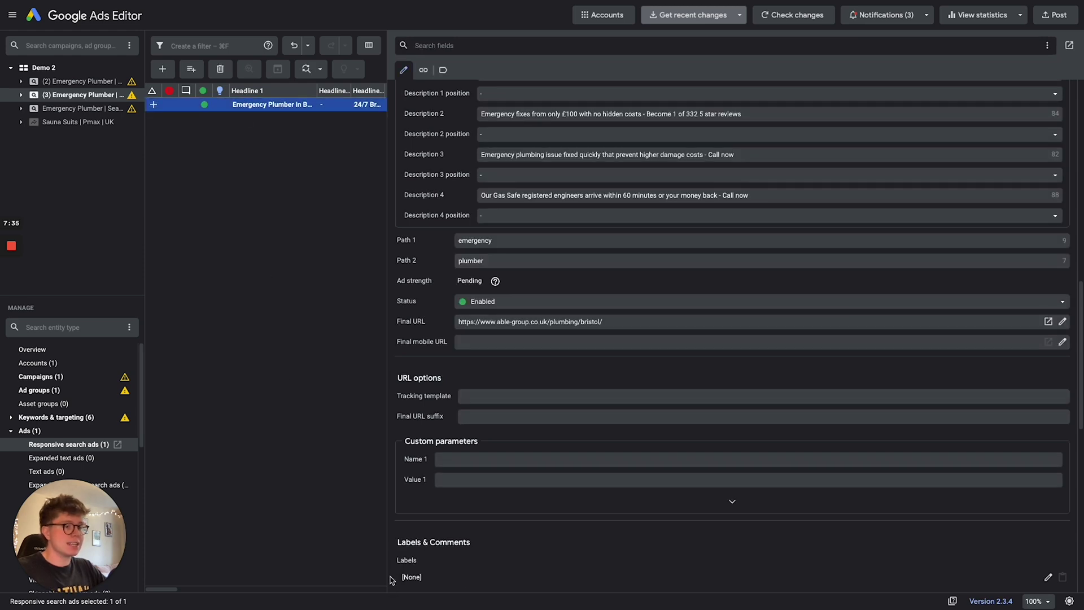
pyautogui.moveTo(388, 534); pyautogui.dragTo(672, 536)
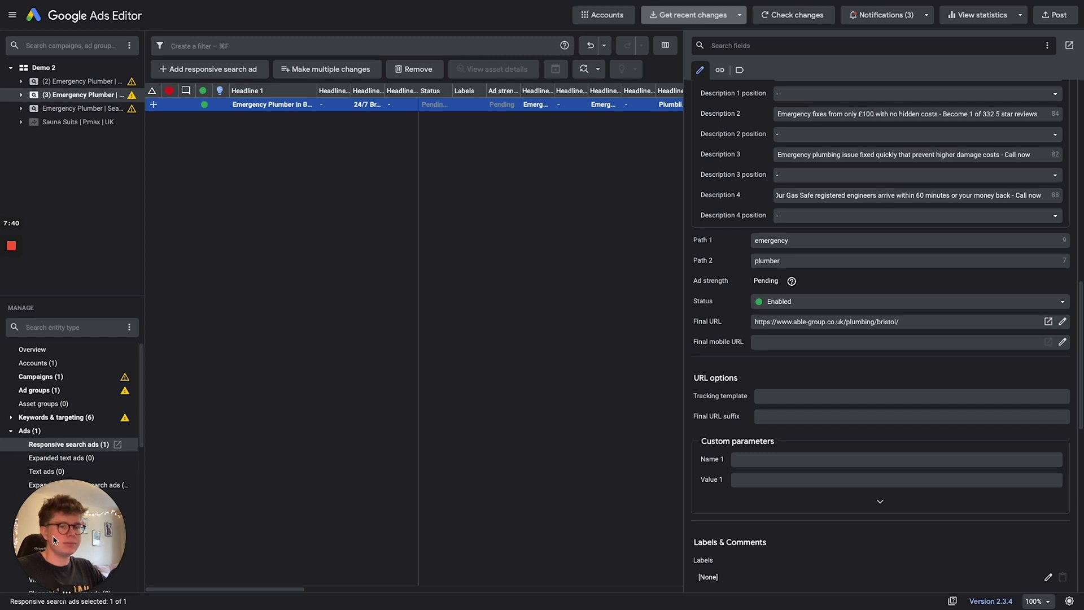
# Collapse the ad types and open the sitelink assets for the (3) campaign
pyautogui.moveTo(55, 539); pyautogui.dragTo(57, 272)
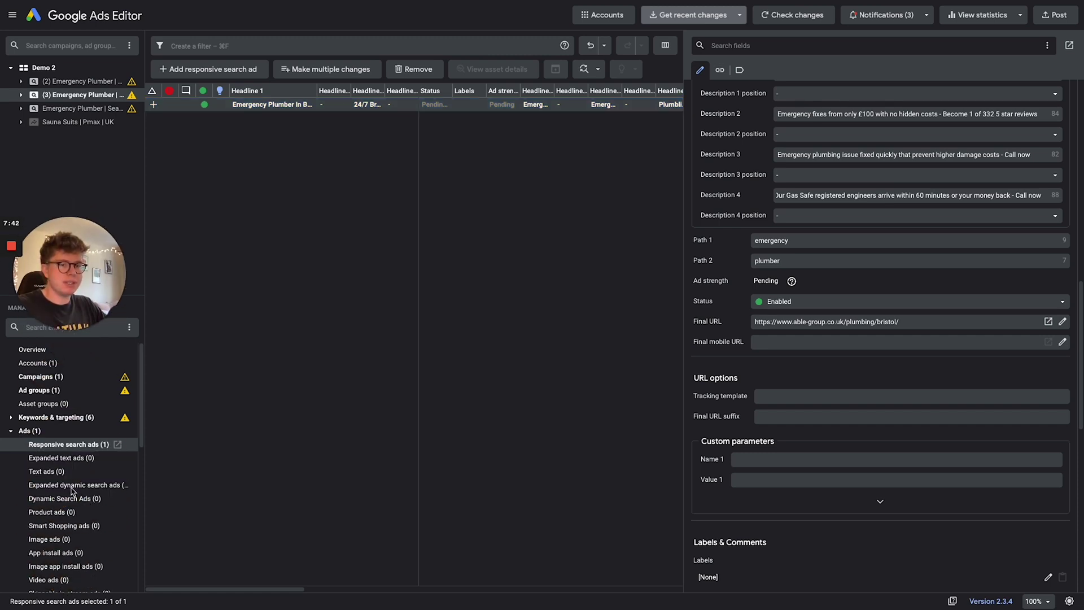
pyautogui.click(11, 430)
pyautogui.click(26, 445)
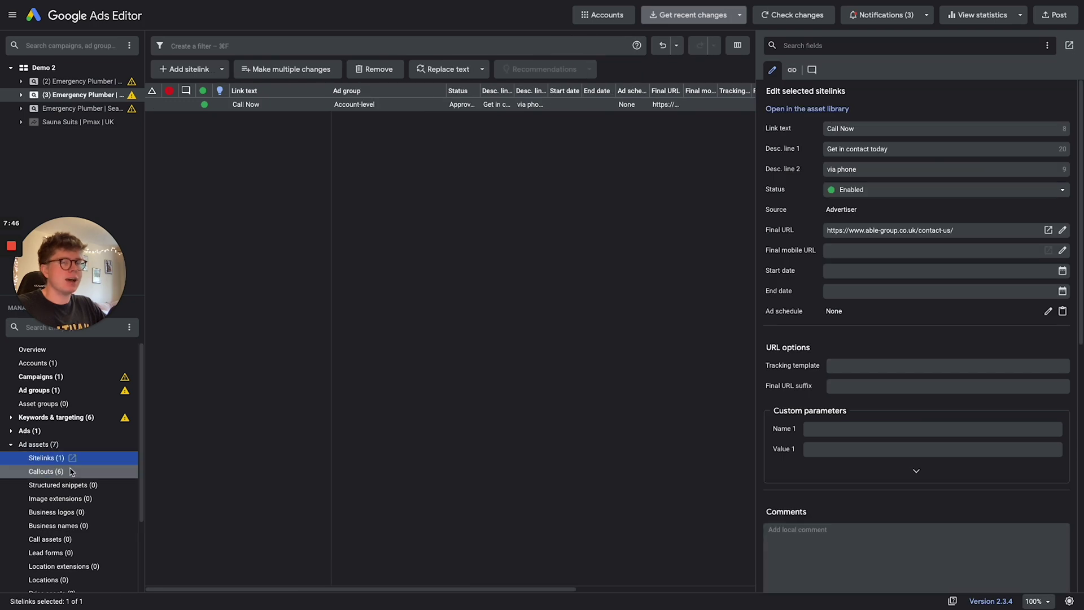
pyautogui.moveTo(96, 305); pyautogui.dragTo(93, 484)
# Switch to the sitelink examples sheet in Chrome, review its titles and descriptions, and return to Google Ads Editor
pyautogui.hotkey('ctrl', 'Up')
pyautogui.click(556, 59)
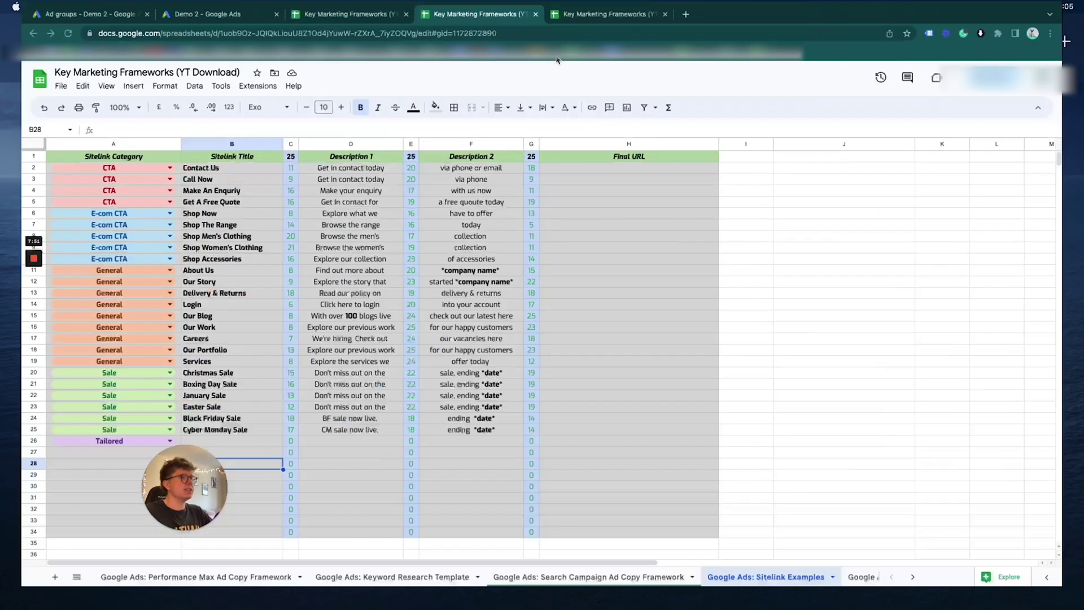
pyautogui.moveTo(78, 493); pyautogui.dragTo(75, 560)
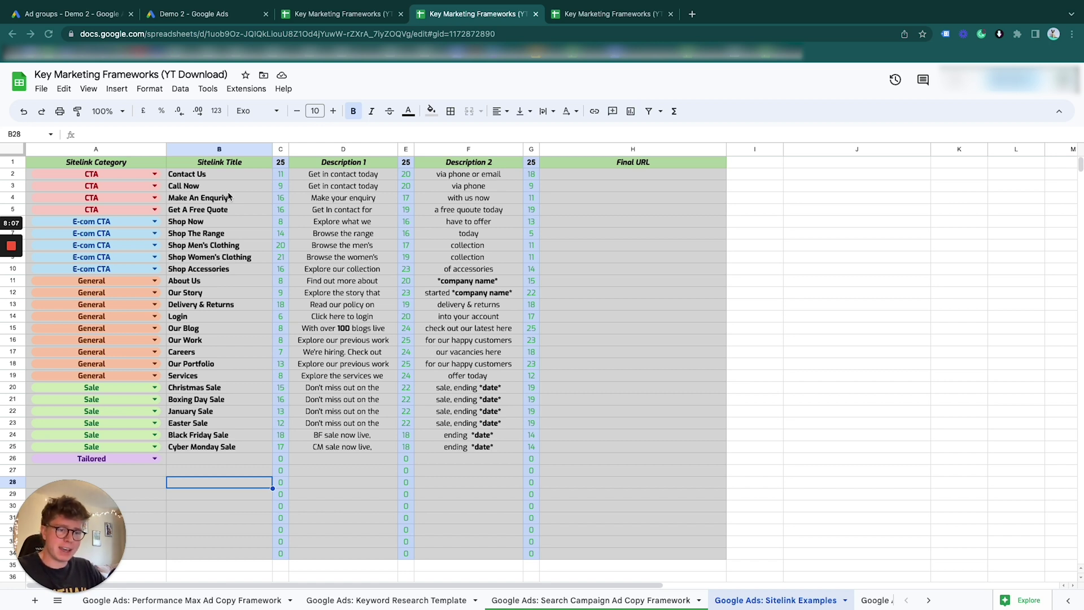
pyautogui.hotkey('ctrl', 'Up')
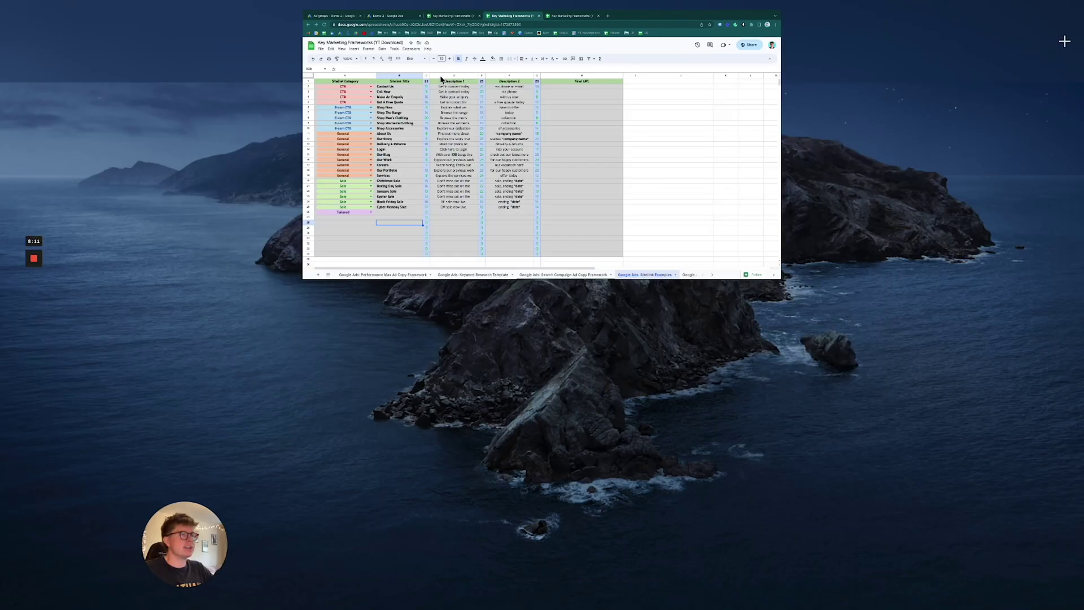
pyautogui.click(653, 39)
pyautogui.hotkey('ctrl', 'Up')
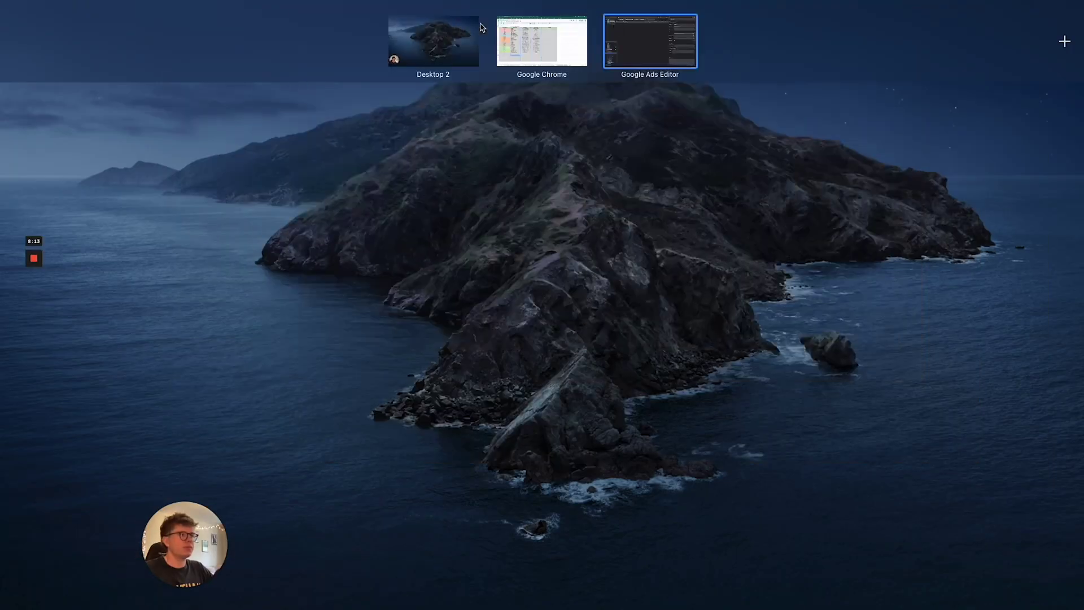
pyautogui.click(546, 16)
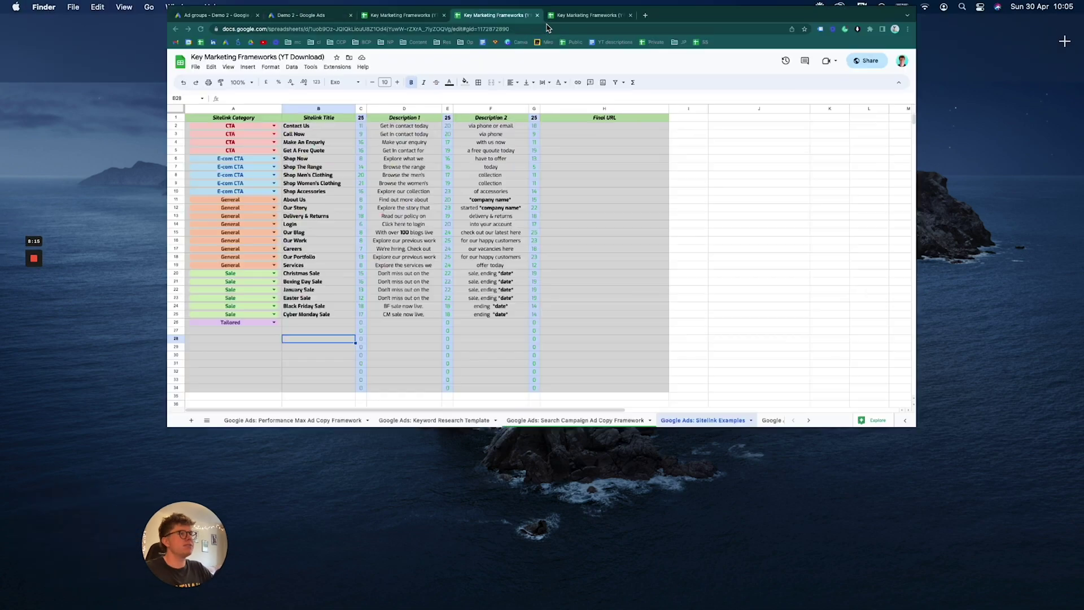
pyautogui.hotkey('ctrl', 'Up')
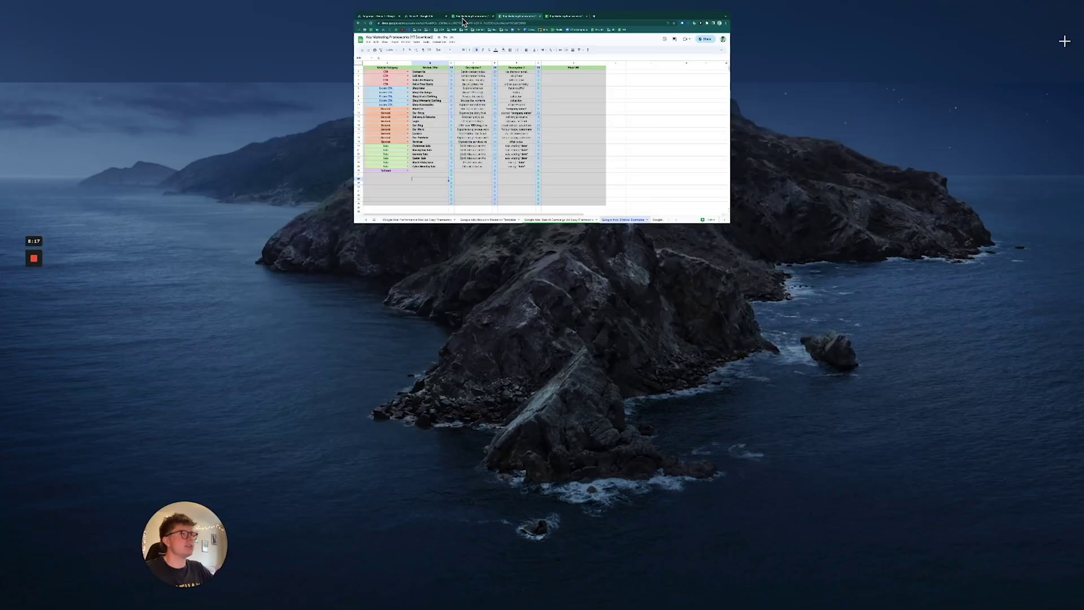
pyautogui.click(648, 41)
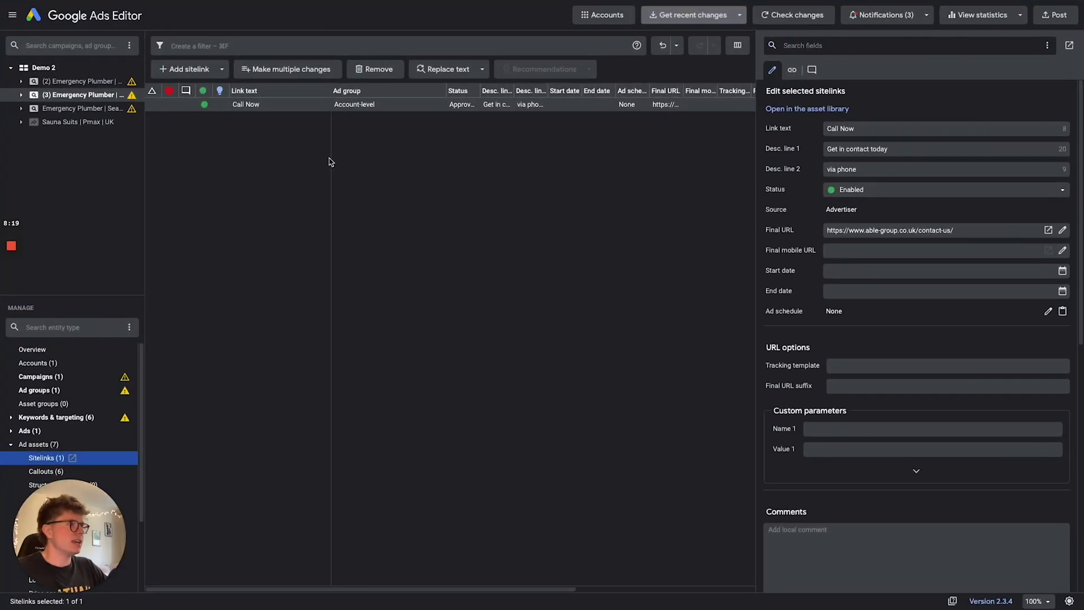
# Add a blank campaign-level sitelink to the (3) campaign and switch to the sitelink examples sheet in Chrome
pyautogui.click(293, 163)
pyautogui.click(209, 73)
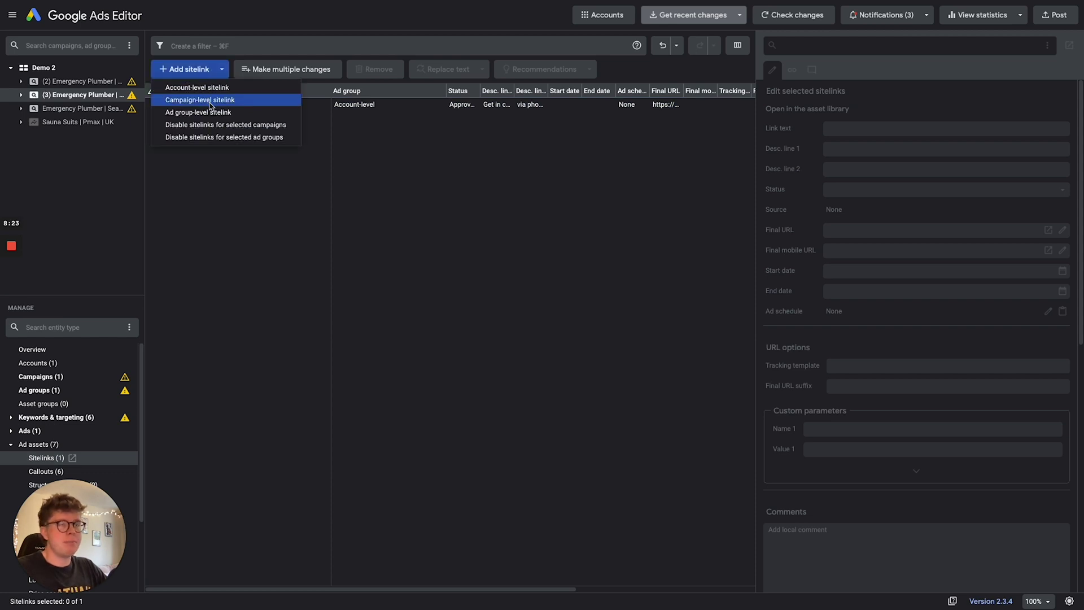
pyautogui.click(209, 104)
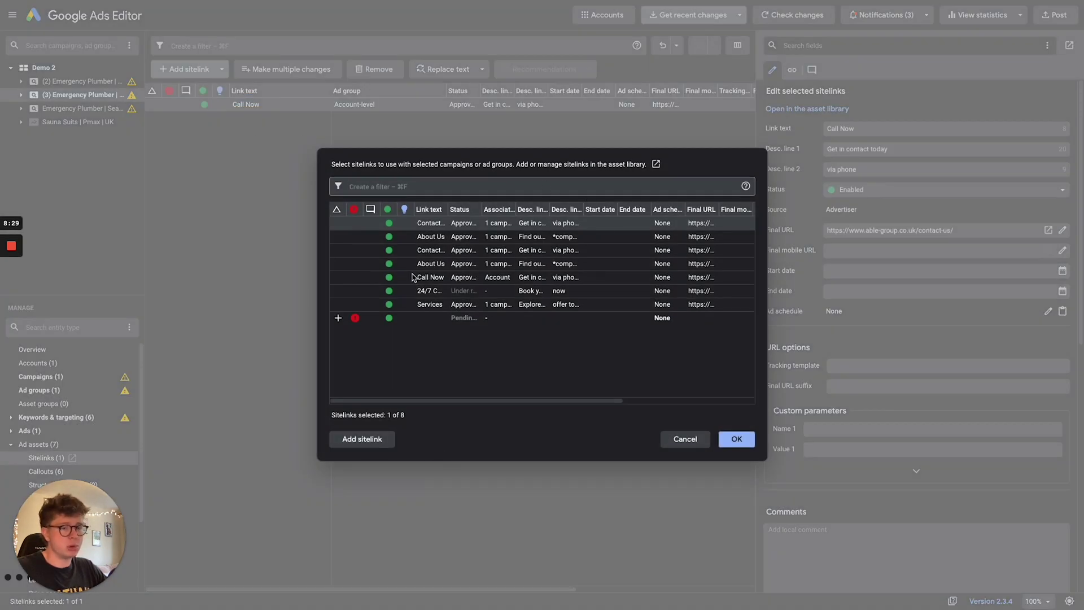
pyautogui.click(357, 445)
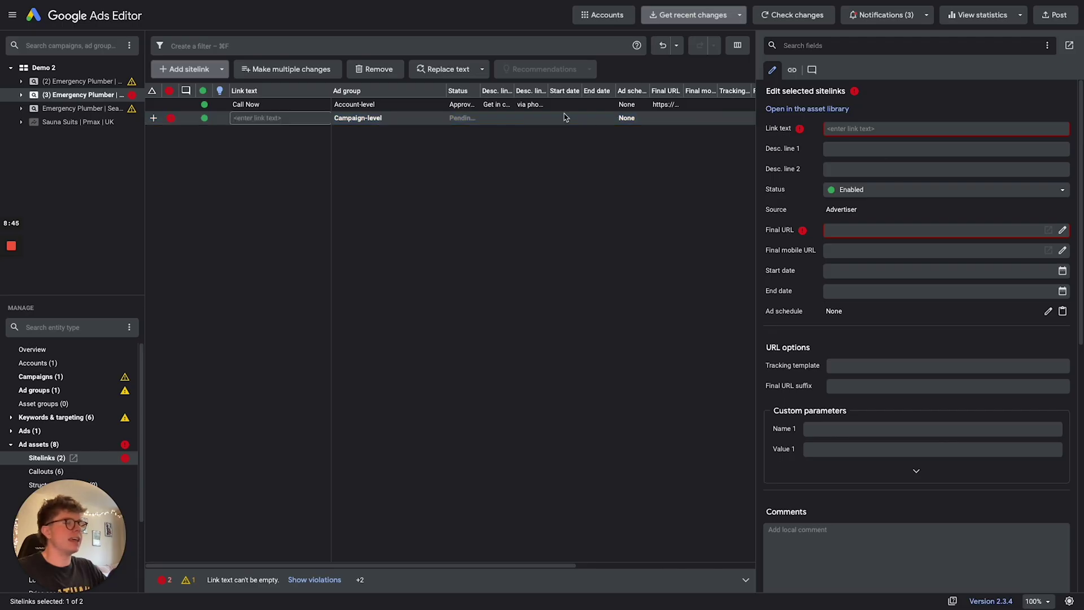
pyautogui.hotkey('ctrl', 'Up')
pyautogui.click(569, 53)
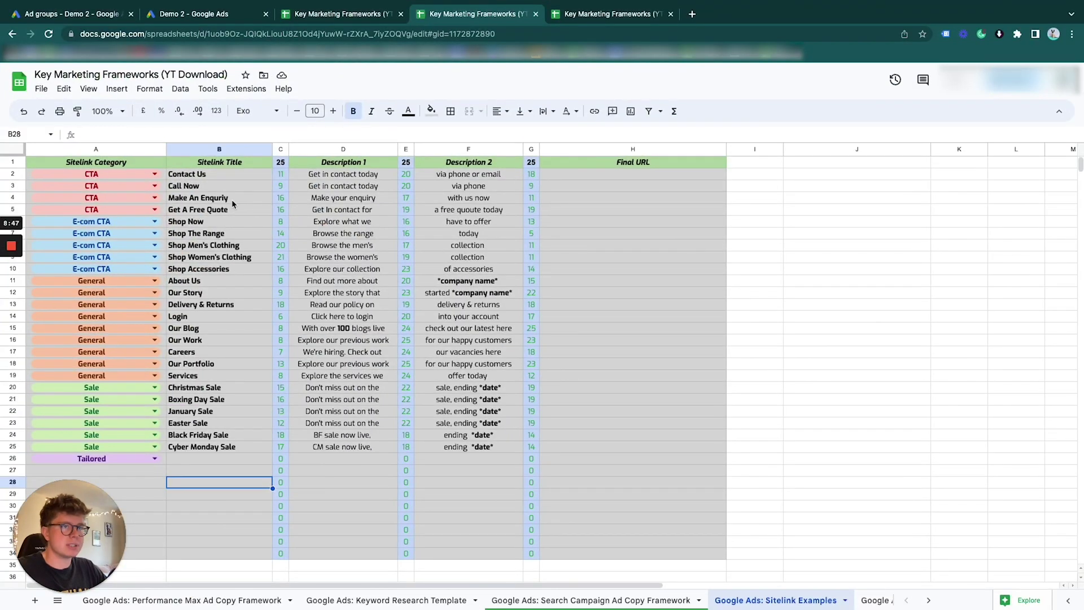
pyautogui.click(209, 212)
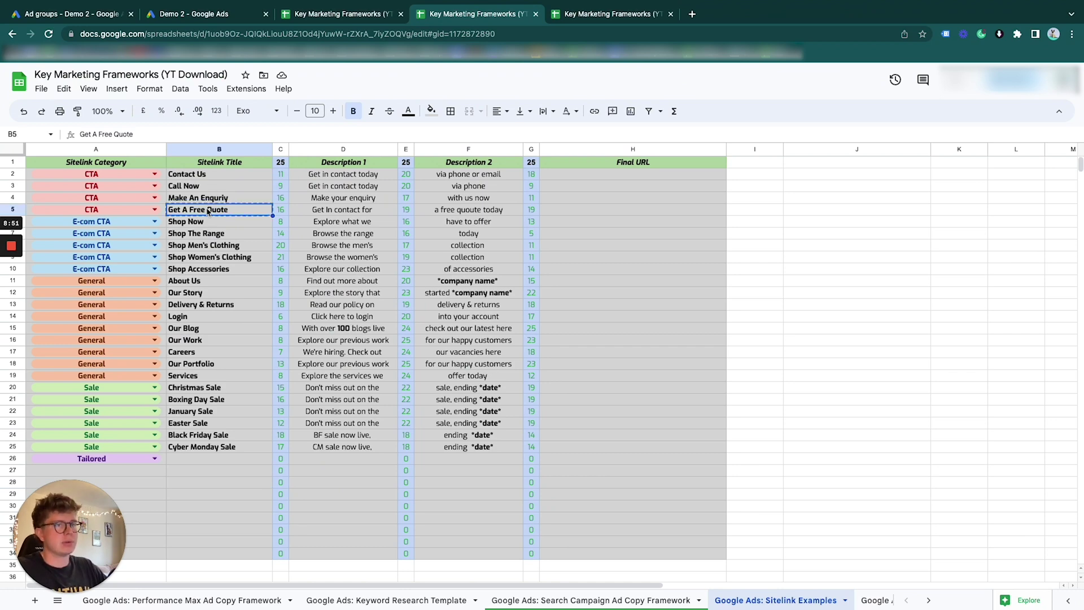
pyautogui.hotkey('ctrl', 'Up')
pyautogui.click(651, 38)
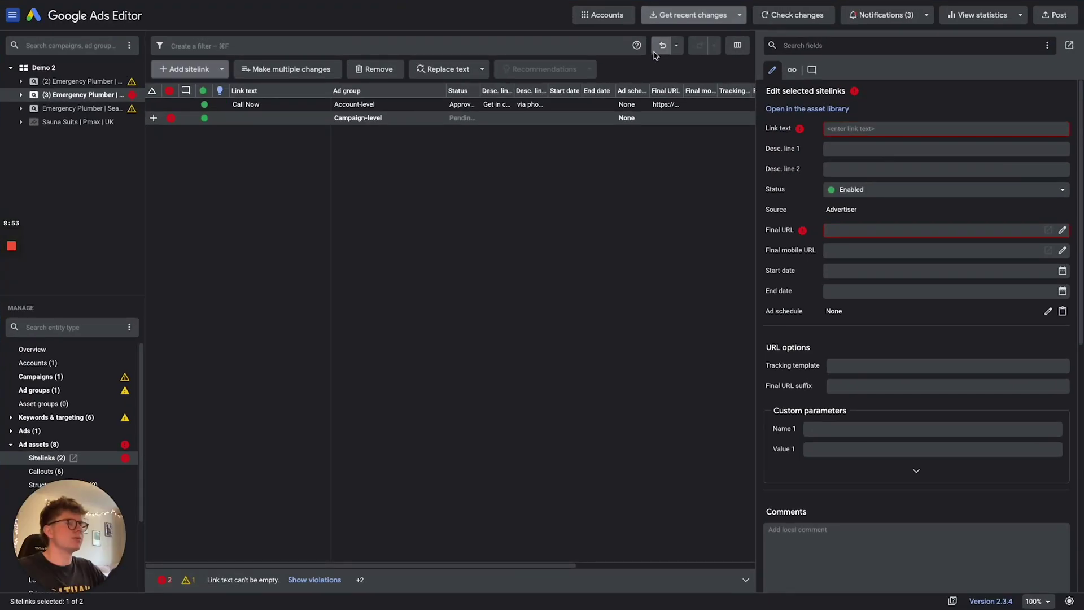
pyautogui.hotkey('ctrl', 'Up')
pyautogui.click(542, 40)
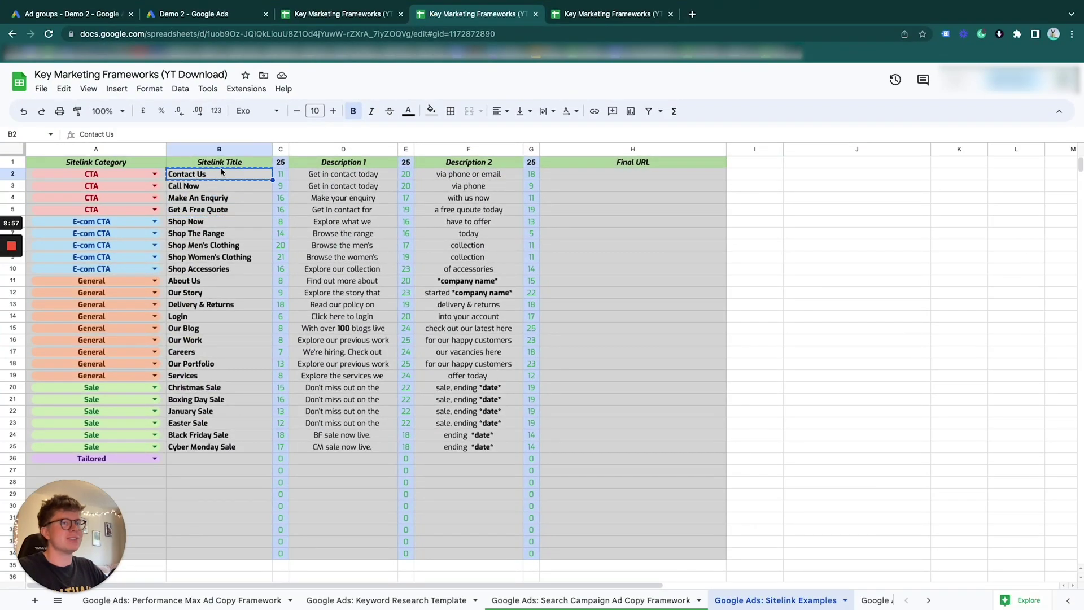
# Return to Google Ads Editor with the first CTA title from the sheet and set the new sitelink's link text to "Contact Us"
pyautogui.hotkey('ctrl', 'Up')
pyautogui.click(650, 41)
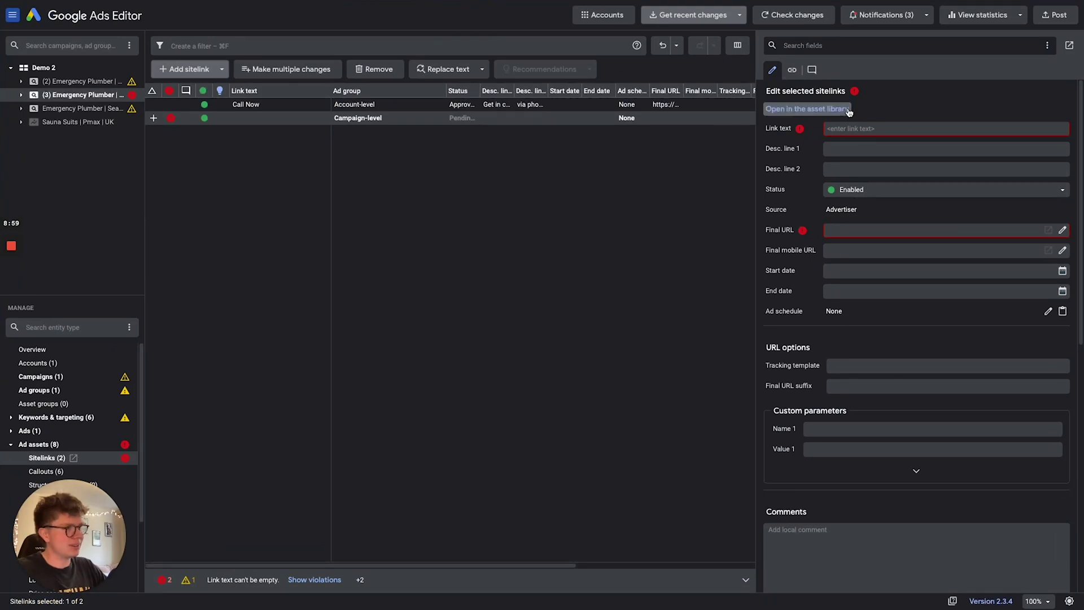
pyautogui.write('Contact Us')
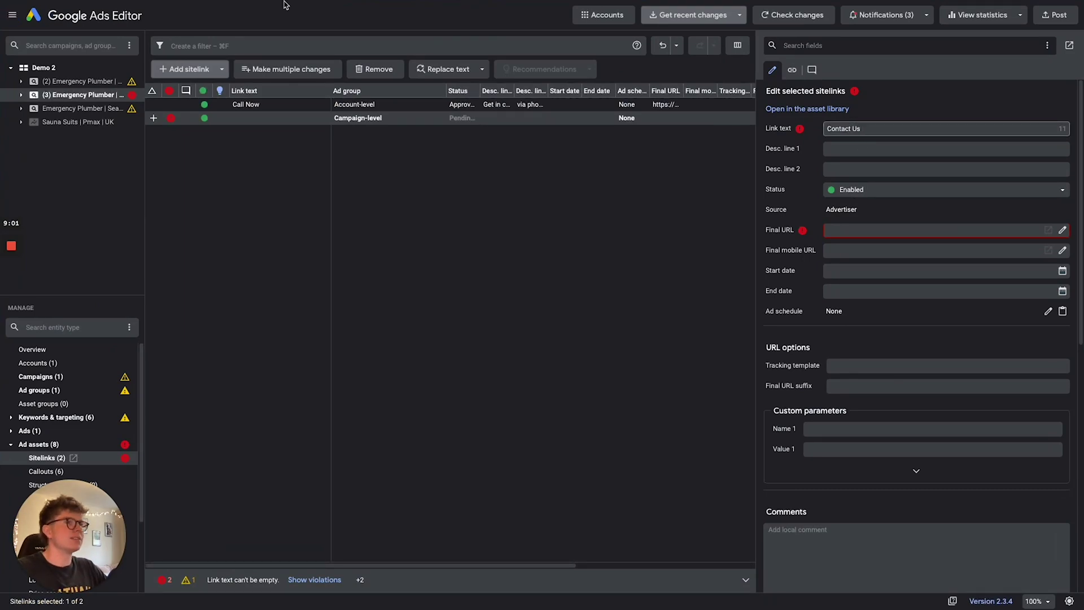
# Copy the Contact Us row's Description 1 from the Chrome sheet and fill description line 1 in Google Ads Editor with "Get in contact today"
pyautogui.hotkey('ctrl', 'Up')
pyautogui.click(521, 50)
pyautogui.press('Escape')
pyautogui.click(326, 177)
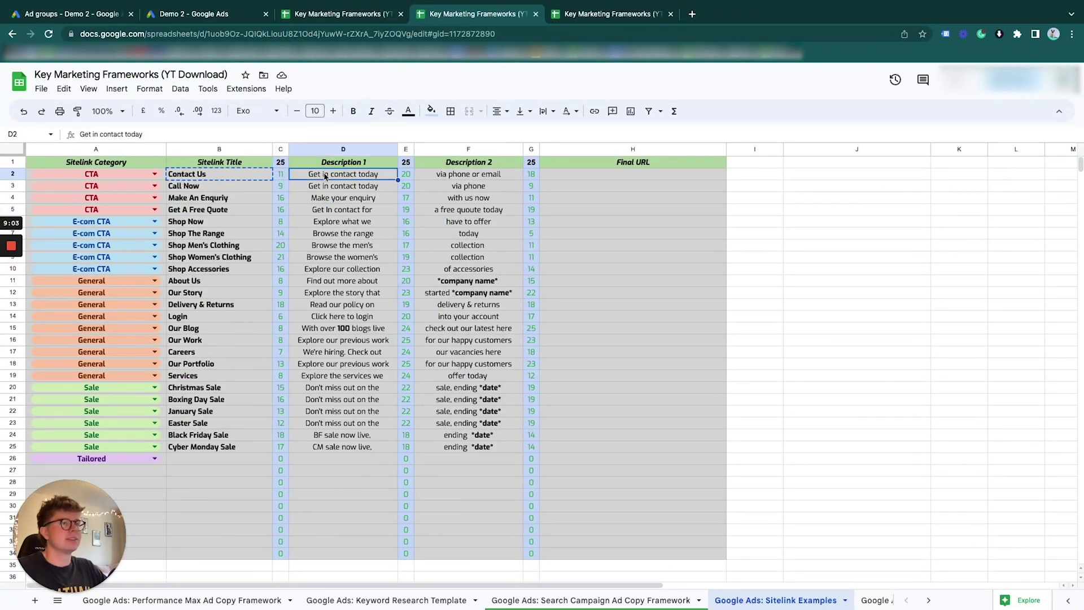
pyautogui.press('super+c')
pyautogui.hotkey('ctrl', 'Up')
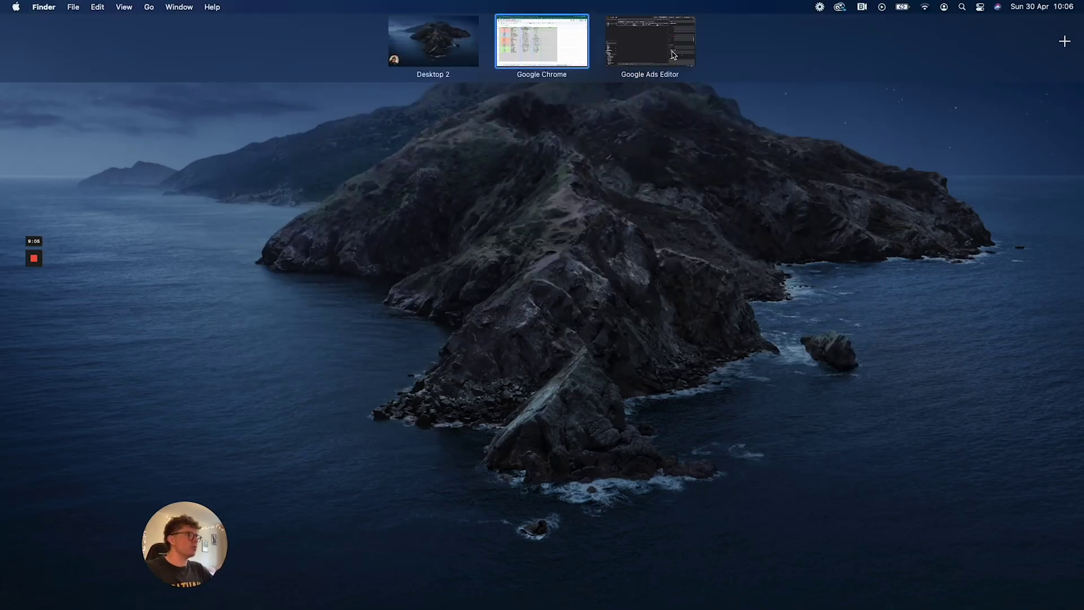
pyautogui.click(650, 40)
pyautogui.click(853, 150)
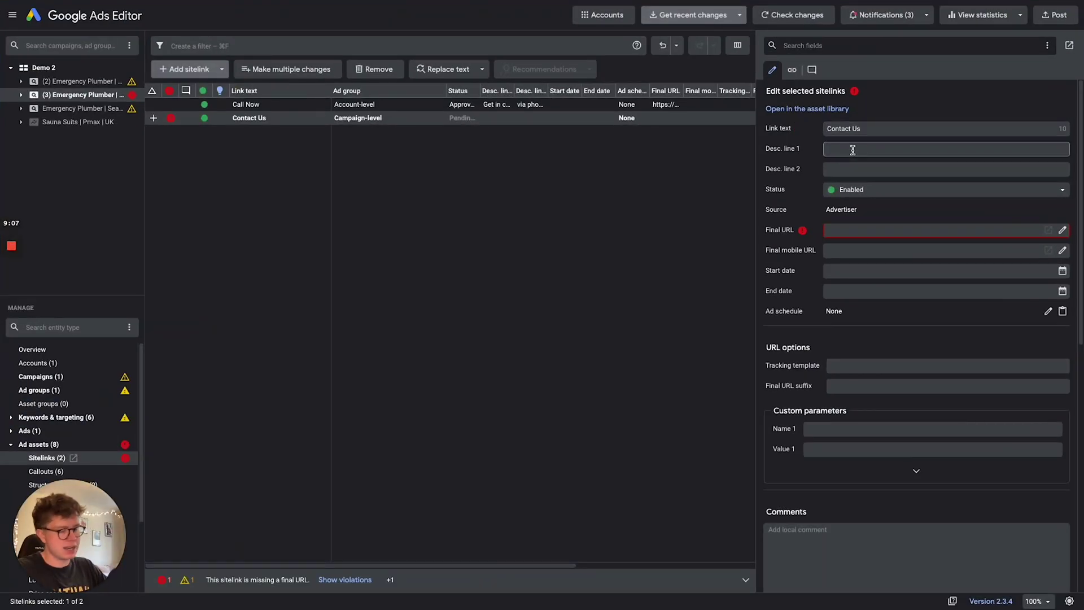
# Check the Contact Us row's Description 2 in the Chrome sheet, then set description line 2 in Google Ads Editor to "Get in contact today"
pyautogui.hotkey('ctrl', 'Up')
pyautogui.click(534, 35)
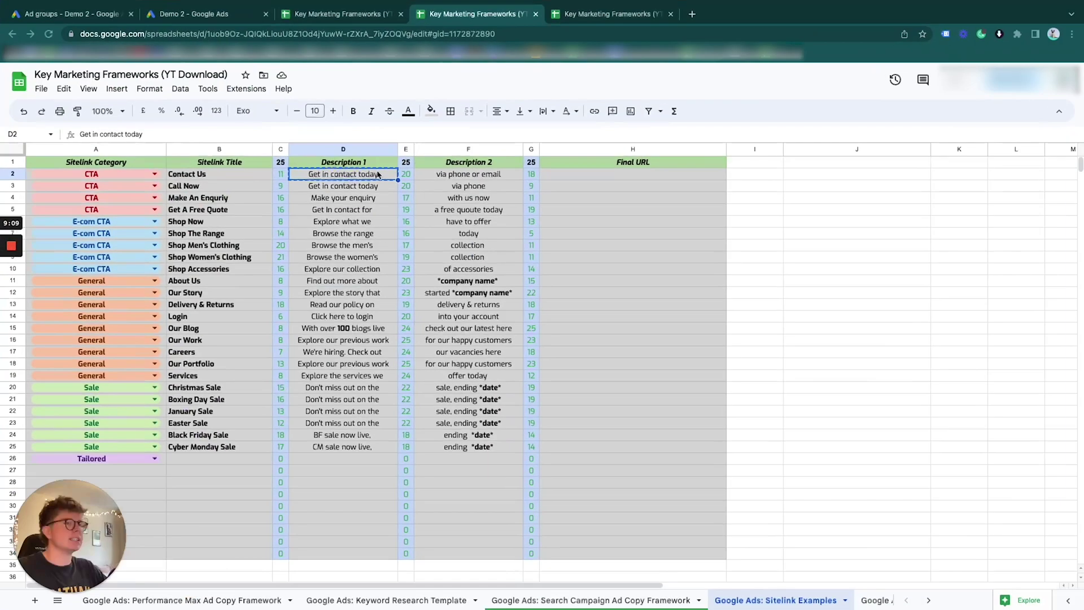
pyautogui.doubleClick(444, 173)
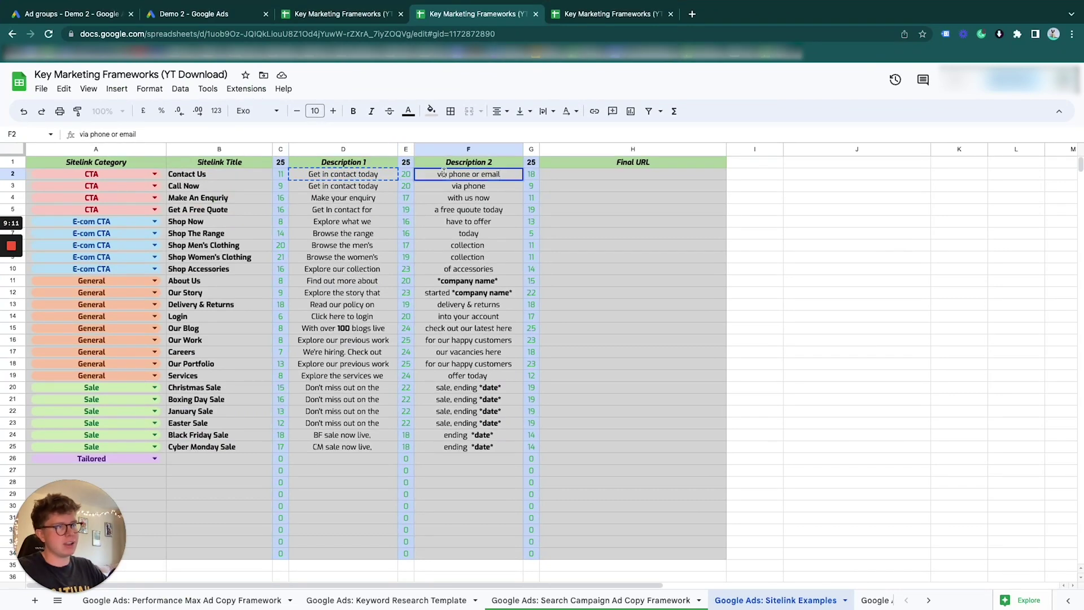
pyautogui.hotkey('ctrl', 'Up')
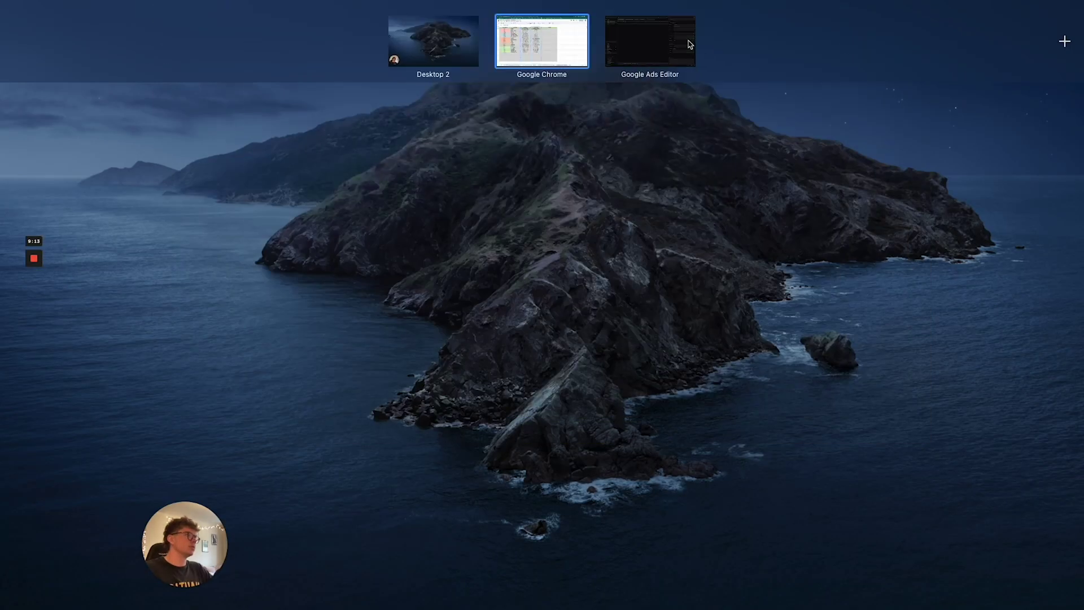
pyautogui.click(648, 40)
pyautogui.click(861, 164)
pyautogui.press('super+v')
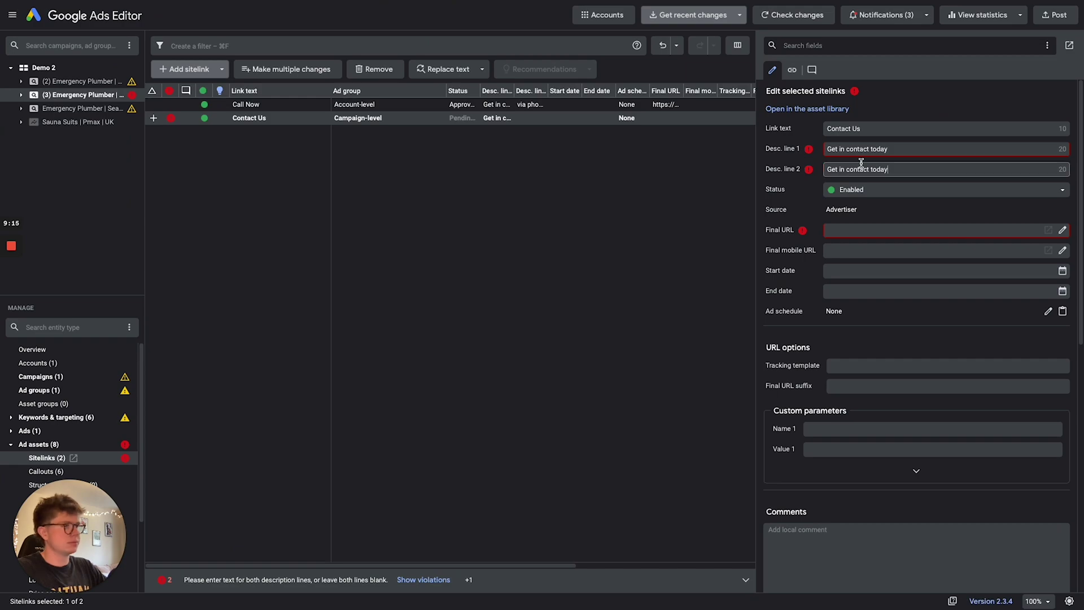
pyautogui.hotkey('ctrl', 'Up')
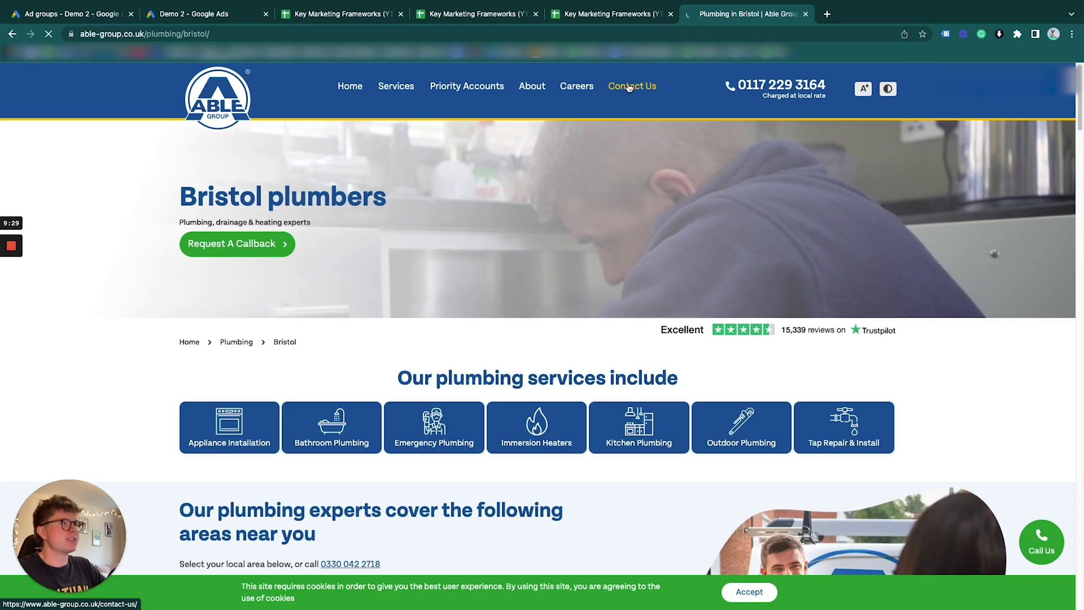
pyautogui.click(629, 88)
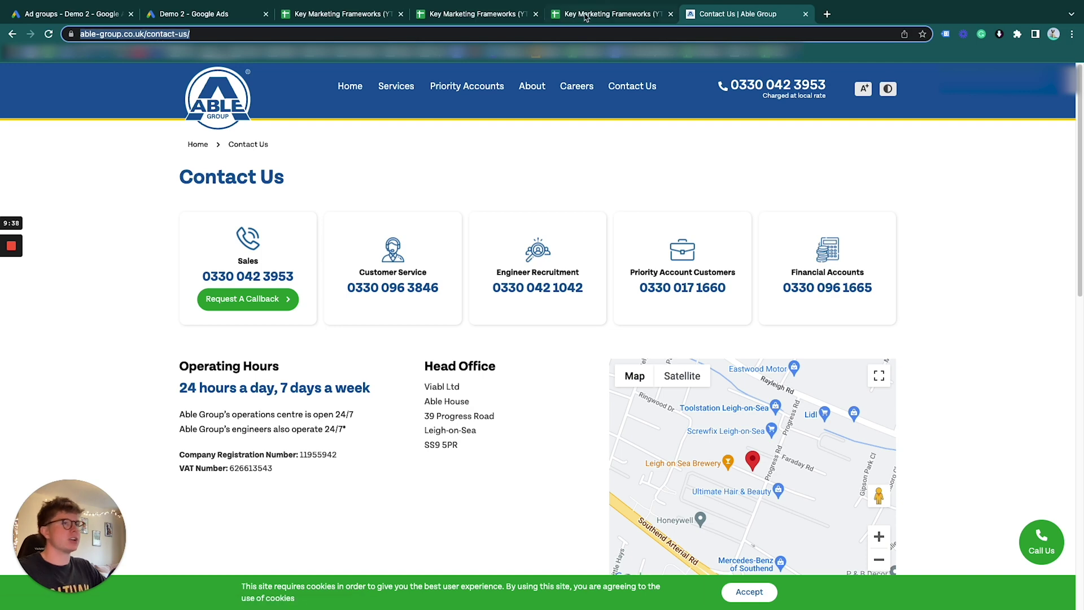
pyautogui.hotkey('ctrl', 'Up')
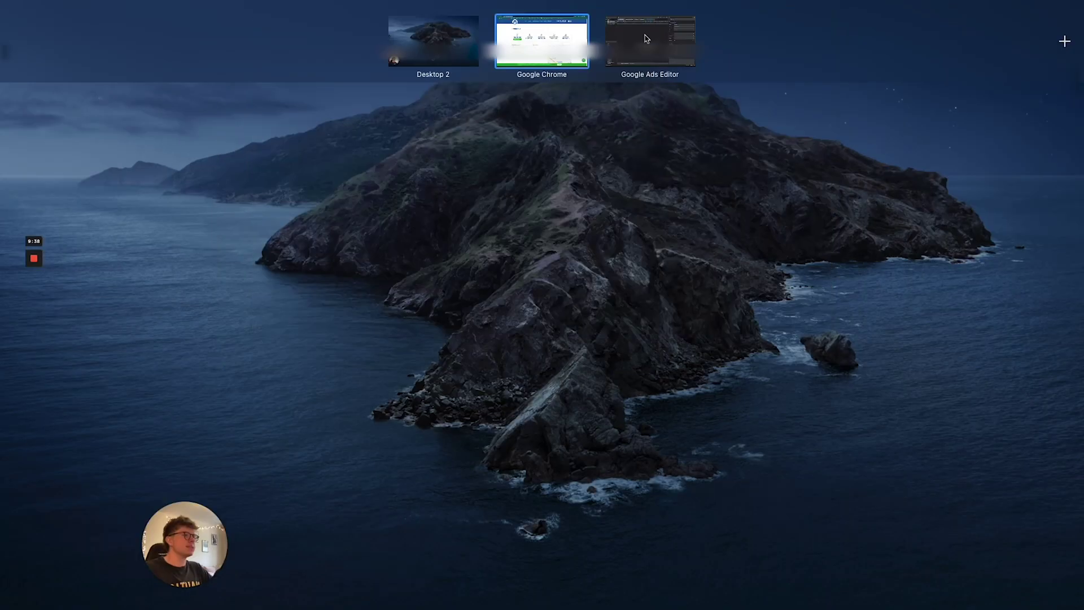
pyautogui.click(648, 38)
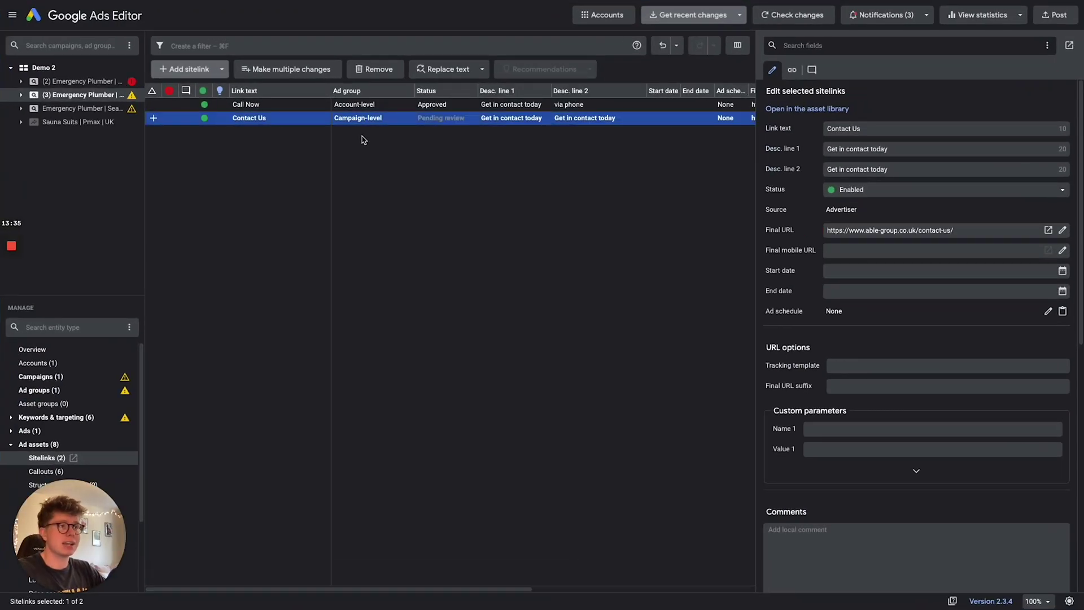
# Add a campaign-level "About Us" sitelink with the descriptions "Find out more about" and "*company name*"
pyautogui.click(186, 70)
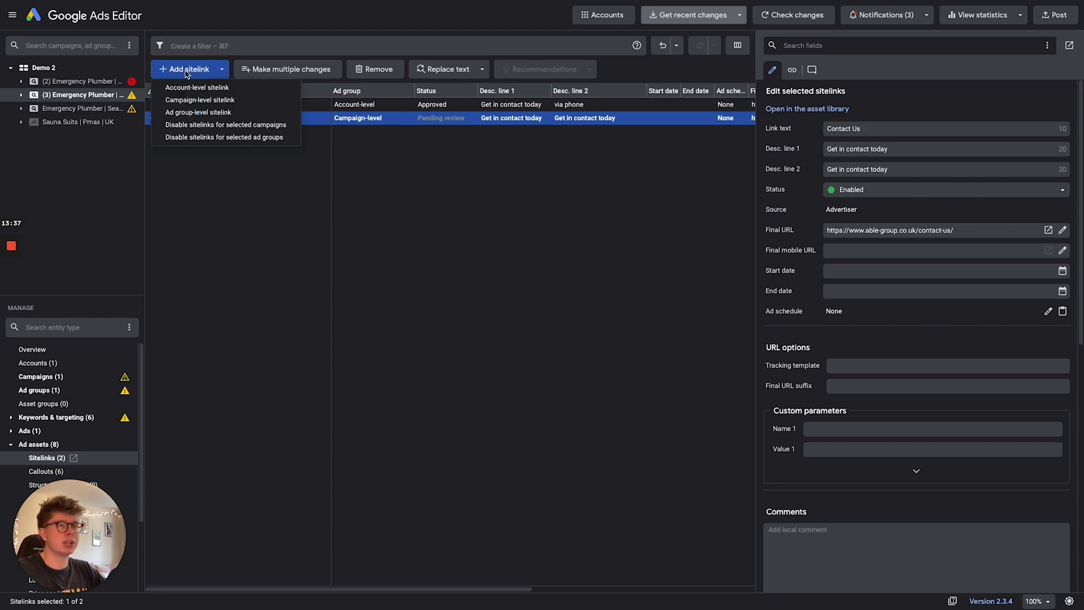
pyautogui.click(205, 136)
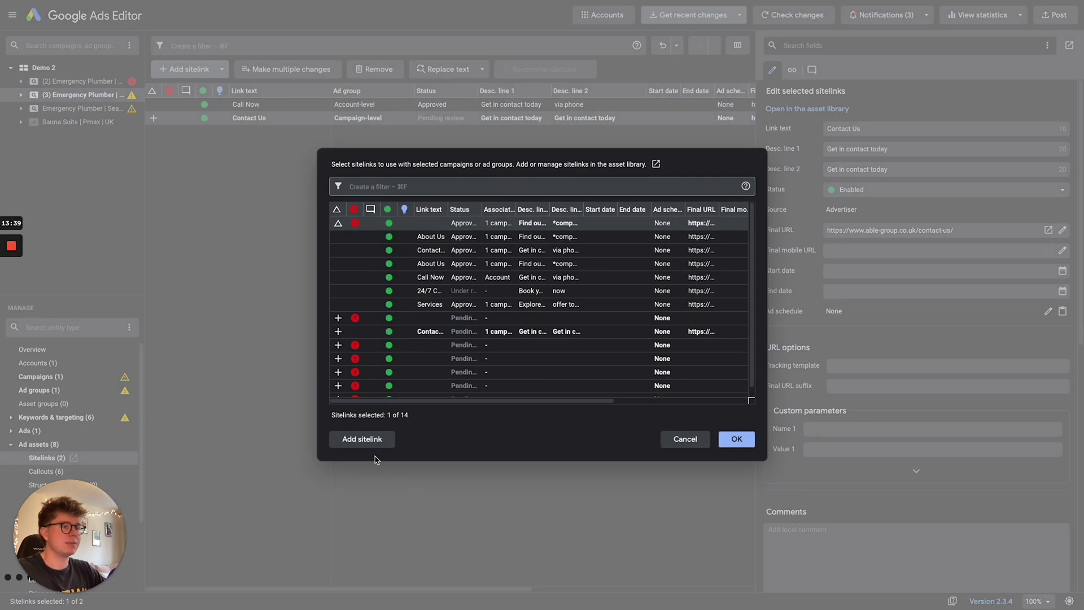
pyautogui.click(362, 439)
pyautogui.click(737, 440)
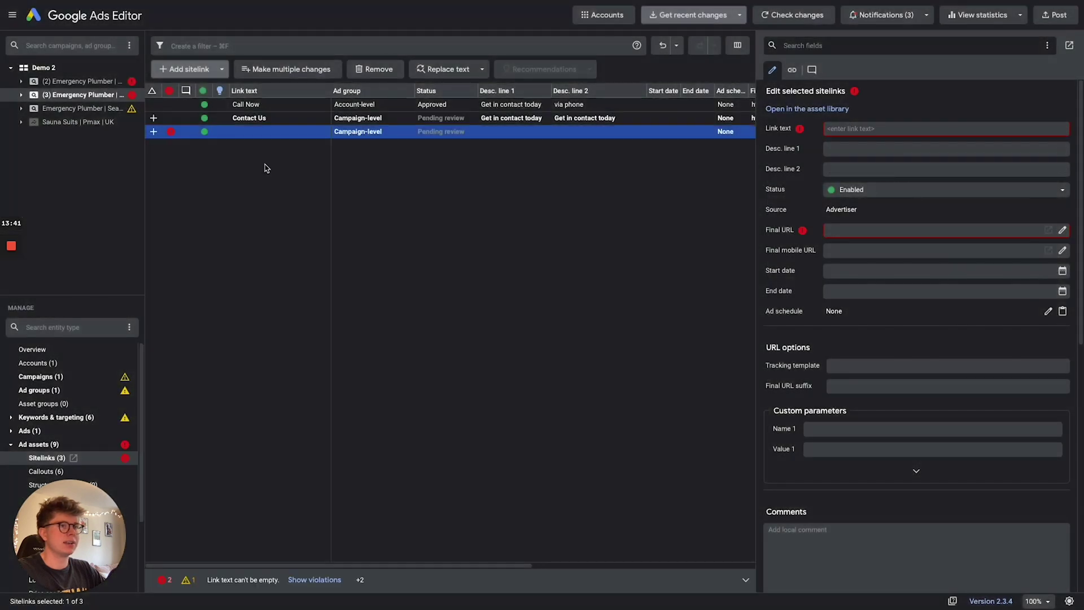
pyautogui.click(889, 129)
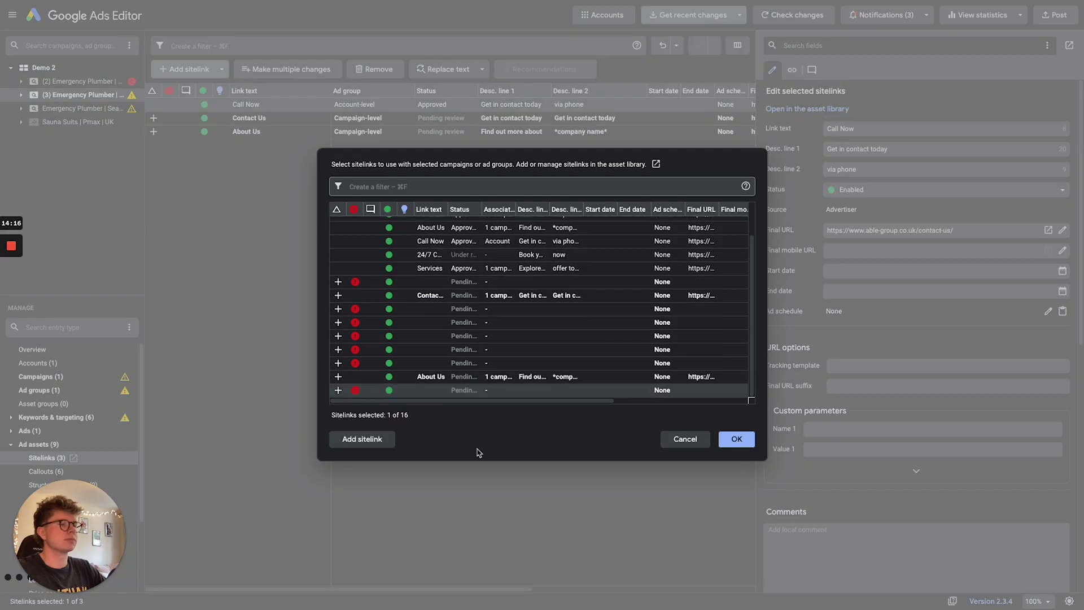
# Add a campaign-level "Services" sitelink with the descriptions "Explore the services we" and "offer today"
pyautogui.click(737, 440)
pyautogui.write('Services')
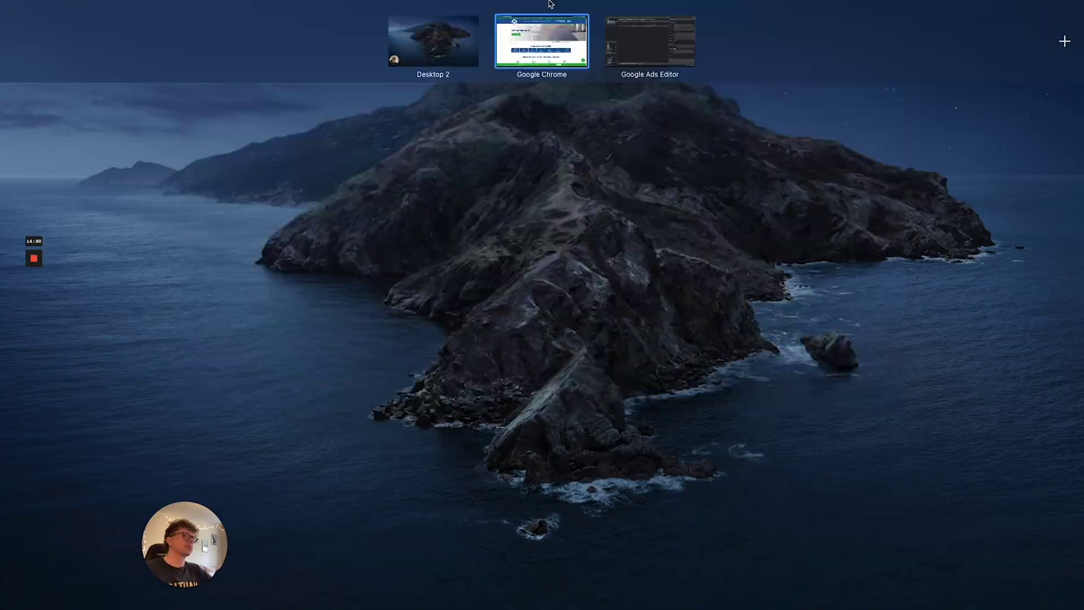
pyautogui.click(650, 41)
# Add a campaign-level "Our Portfolio" sitelink with the descriptions "Explore our previous work" and "for our happy customers", and select the four new sitelinks
pyautogui.click(184, 69)
pyautogui.click(737, 440)
pyautogui.write('Our PortfolioExplore our portfolio')
pyautogui.press('super+Tab')
pyautogui.scroll(-15, 542, 339)
pyautogui.click(223, 509)
pyautogui.press('super+Tab')
pyautogui.click(286, 122)
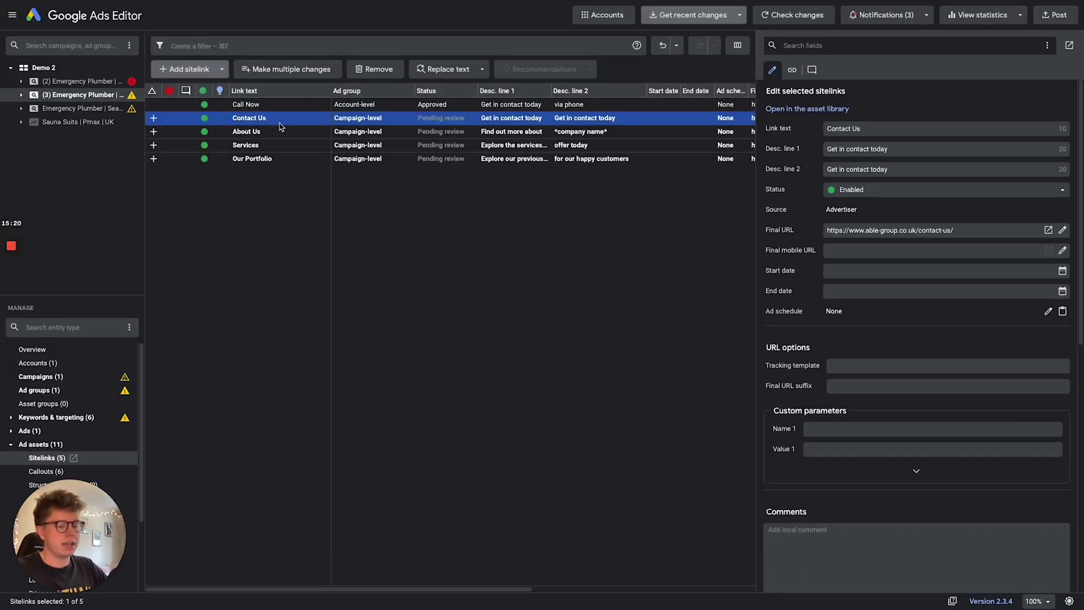
pyautogui.keyDown('shift'); pyautogui.click(277, 158); pyautogui.keyUp('shift')
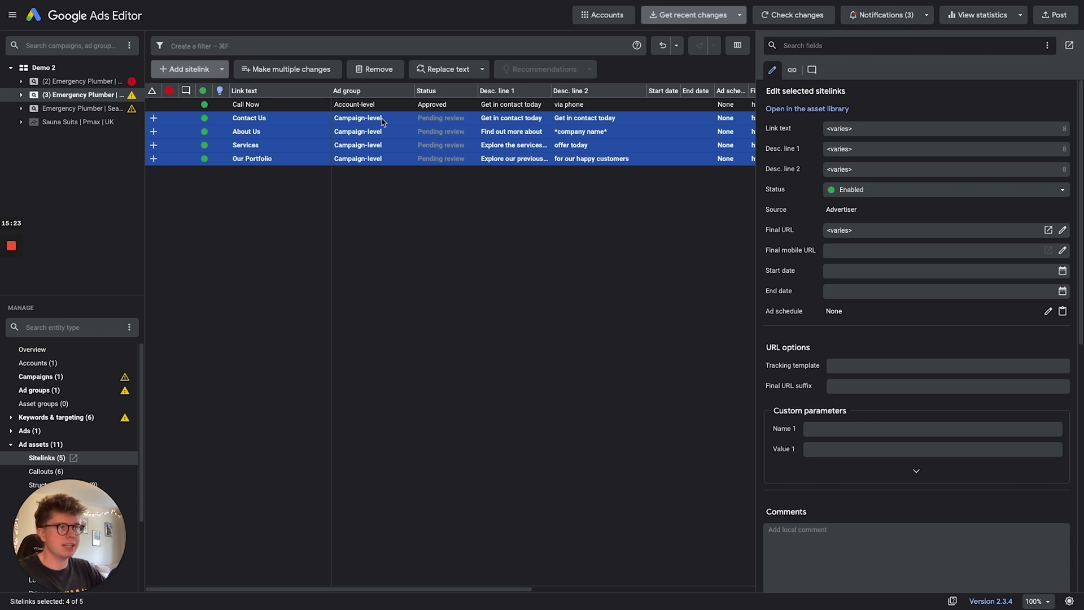
# Open the callout assets for the (3) campaign and widen the Ad group column
pyautogui.moveTo(93, 545); pyautogui.dragTo(93, 370)
pyautogui.click(56, 472)
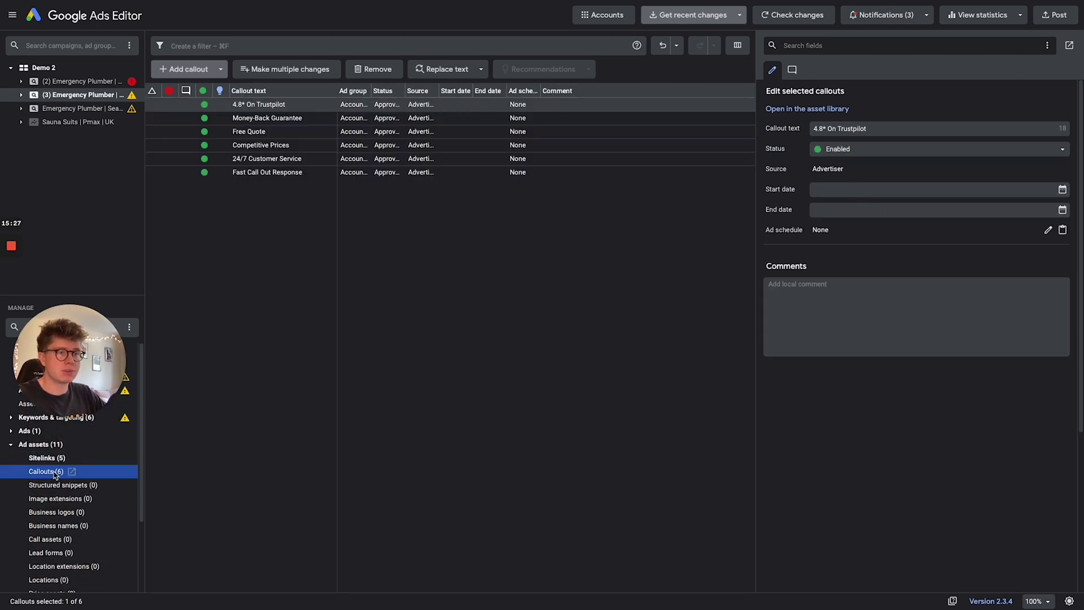
pyautogui.click(282, 445)
pyautogui.click(79, 95)
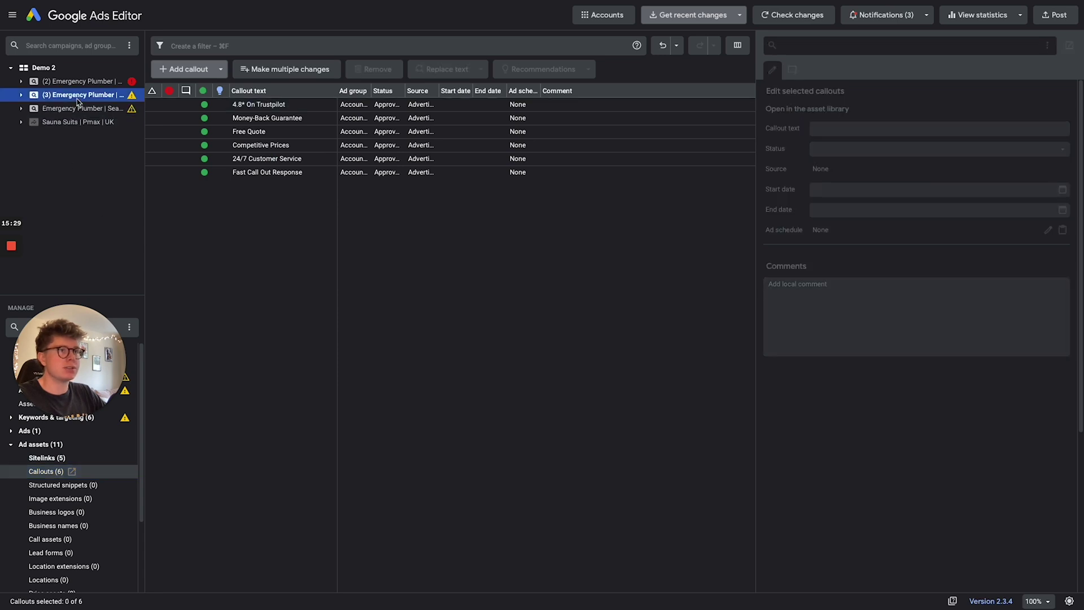
pyautogui.moveTo(371, 91); pyautogui.dragTo(421, 93)
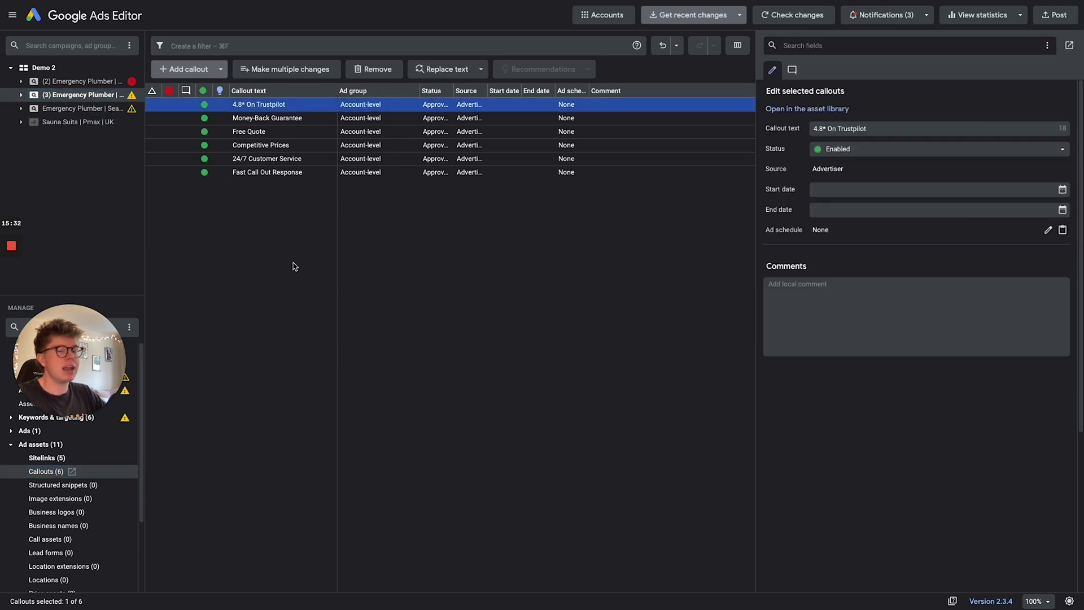
pyautogui.click(59, 359)
# Switch to the callout examples sheet in Chrome, review its callout categories, and return to Google Ads Editor
pyautogui.hotkey('ctrl', 'Up')
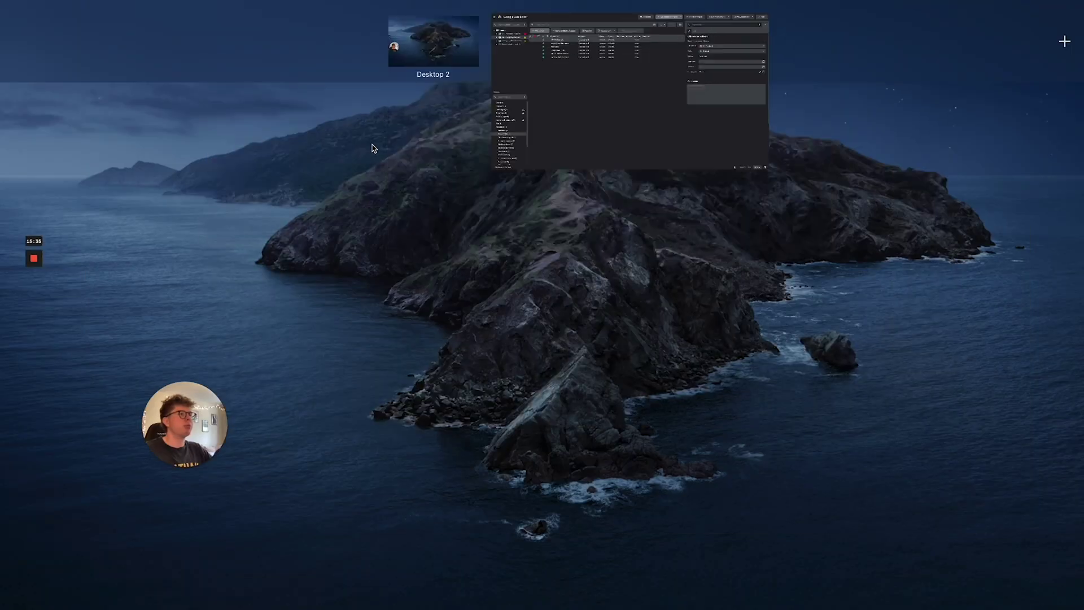
pyautogui.click(509, 39)
pyautogui.click(456, 14)
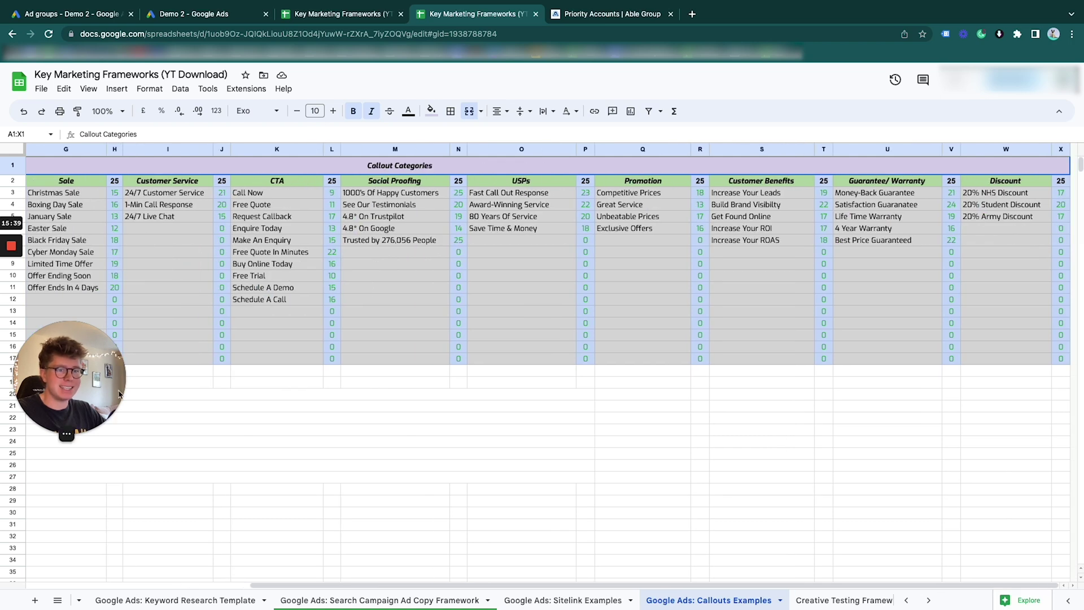
pyautogui.hscroll(-6, 247, 254)
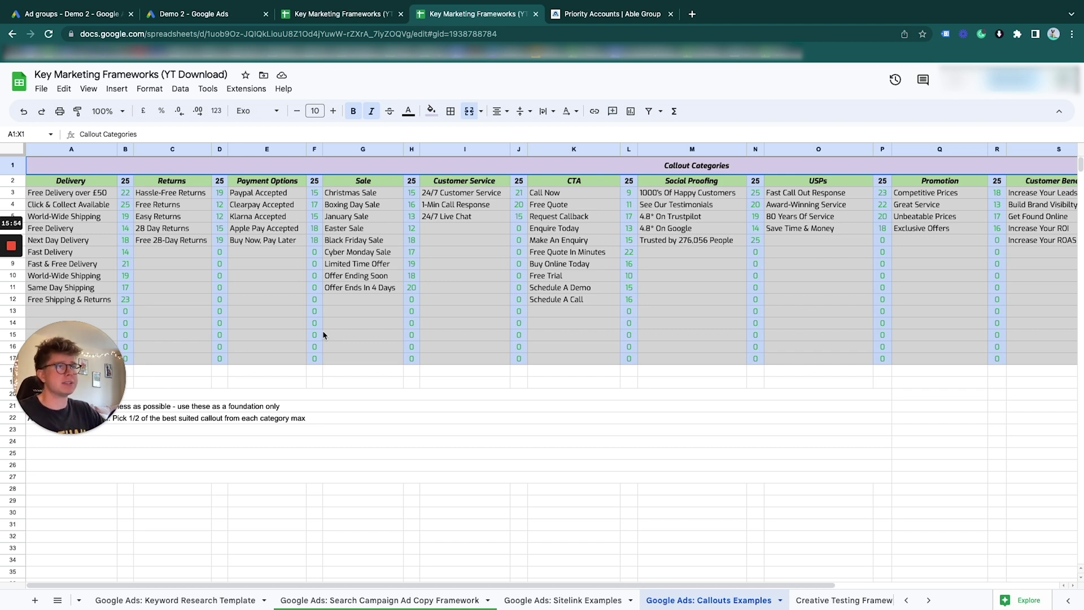
pyautogui.hotkey('ctrl', 'Up')
pyautogui.click(637, 56)
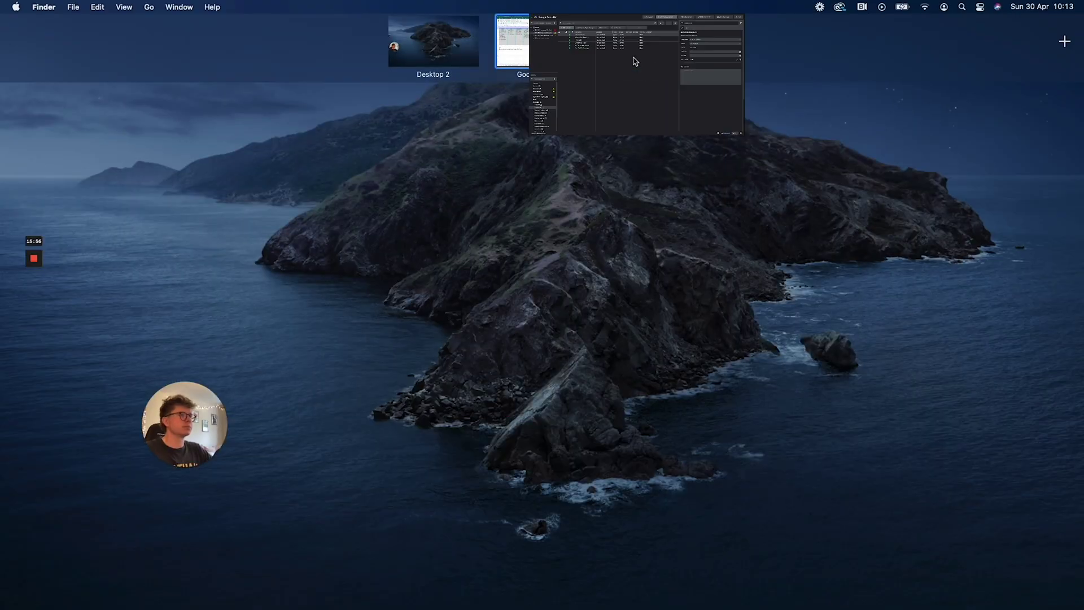
# Add a blank campaign-level callout to the (3) campaign and switch to the callout examples sheet in Chrome
pyautogui.click(193, 68)
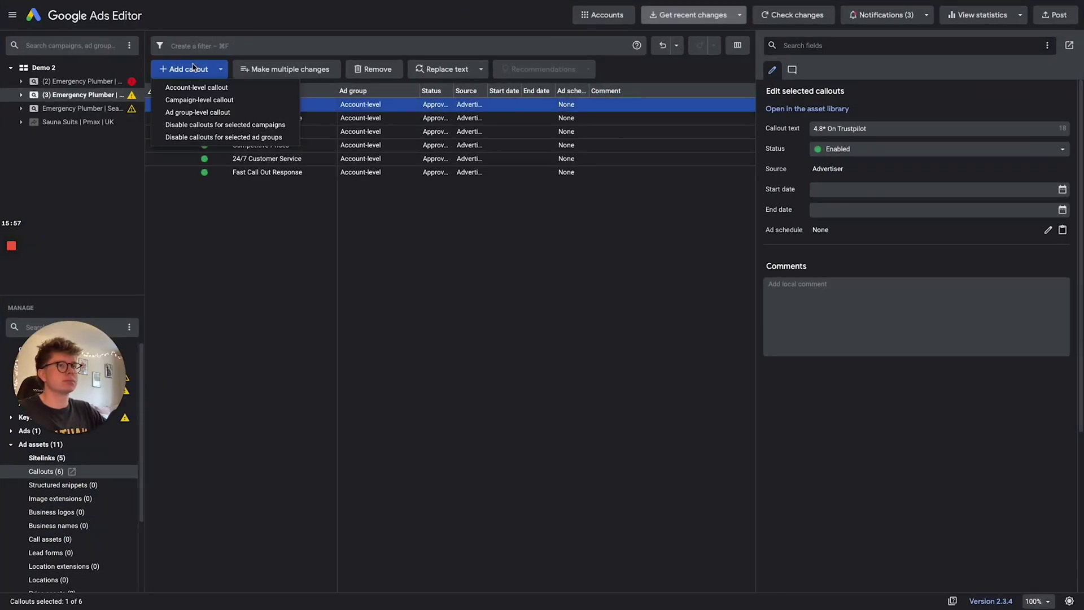
pyautogui.click(198, 100)
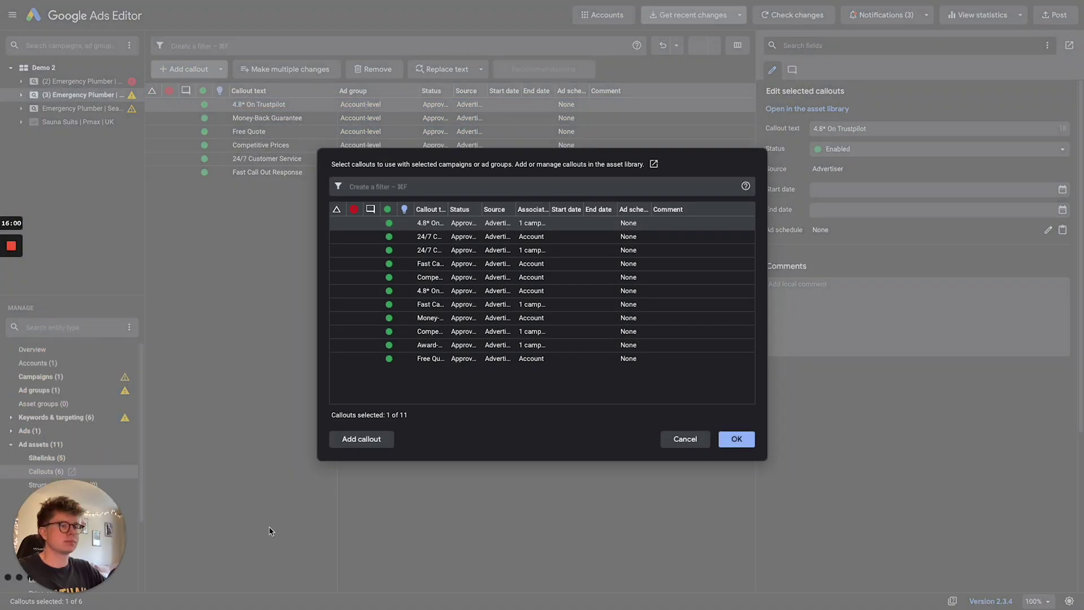
pyautogui.click(360, 439)
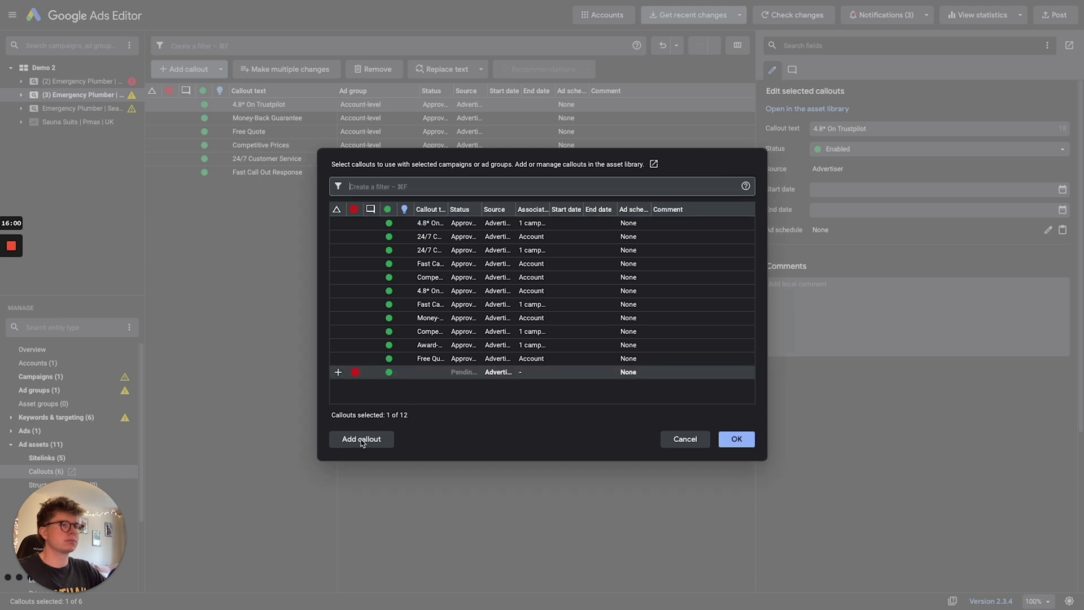
pyautogui.click(736, 439)
pyautogui.hotkey('ctrl', 'Up')
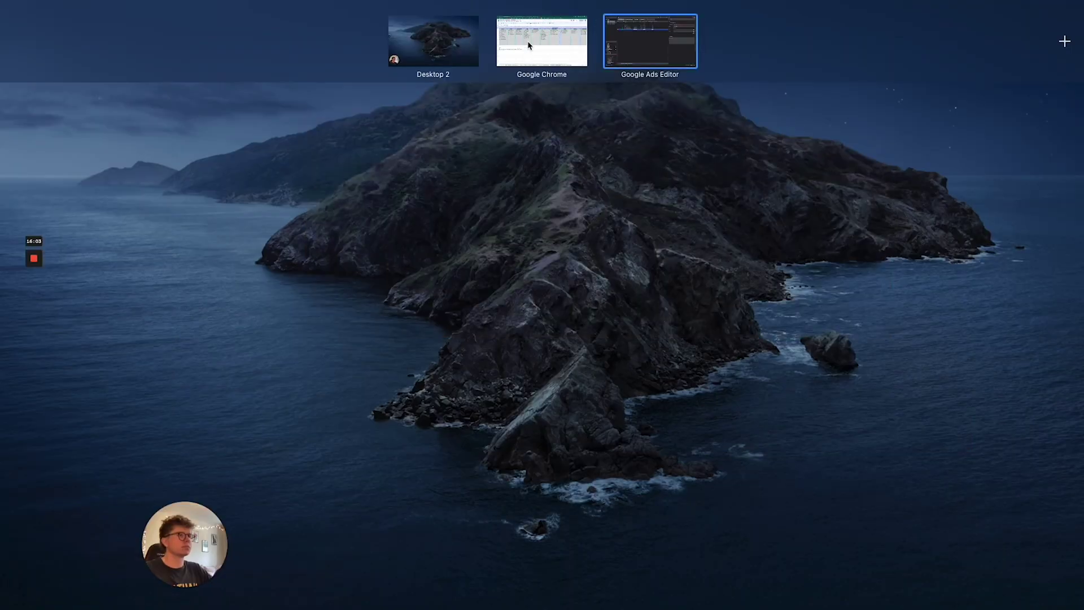
pyautogui.click(528, 41)
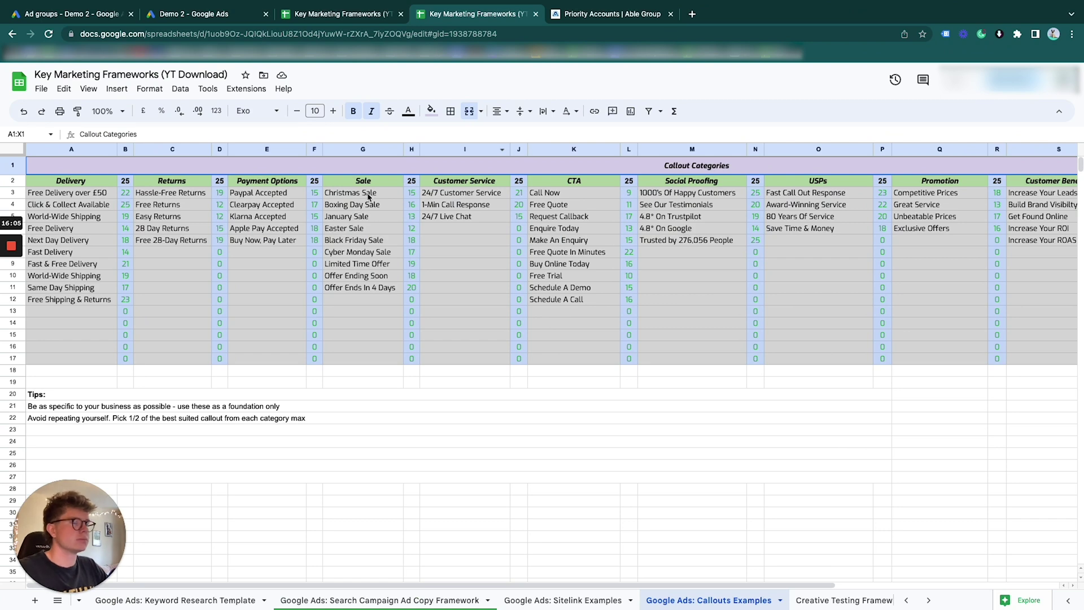
# Copy "24/7 Customer Service" from the callout examples sheet and enter it as the blank campaign-level callout's text in Google Ads Editor
pyautogui.click(450, 195)
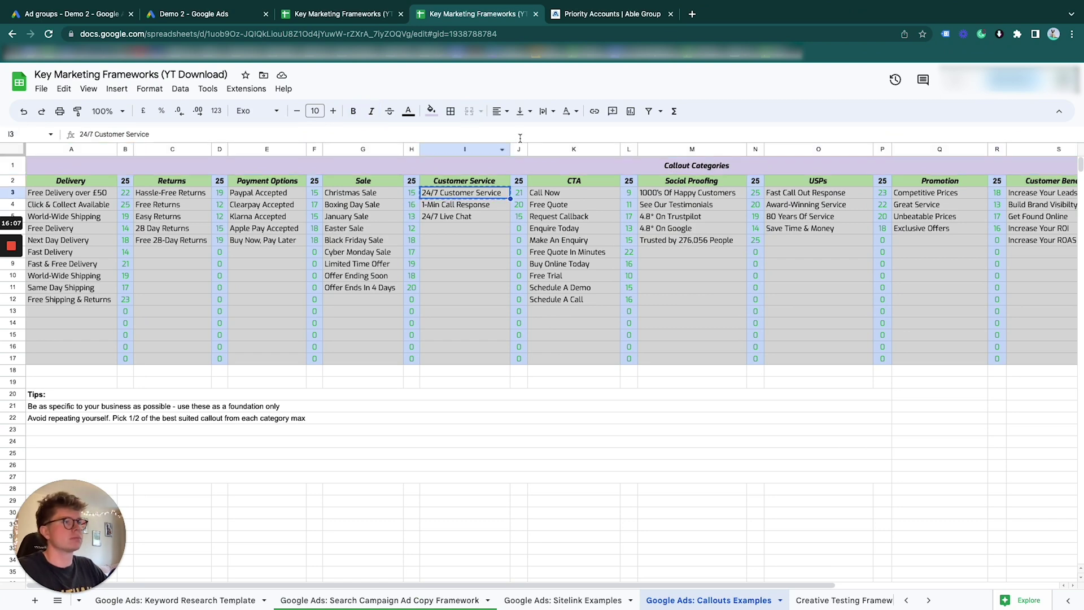
pyautogui.hotkey('ctrl', 'Up')
pyautogui.click(619, 40)
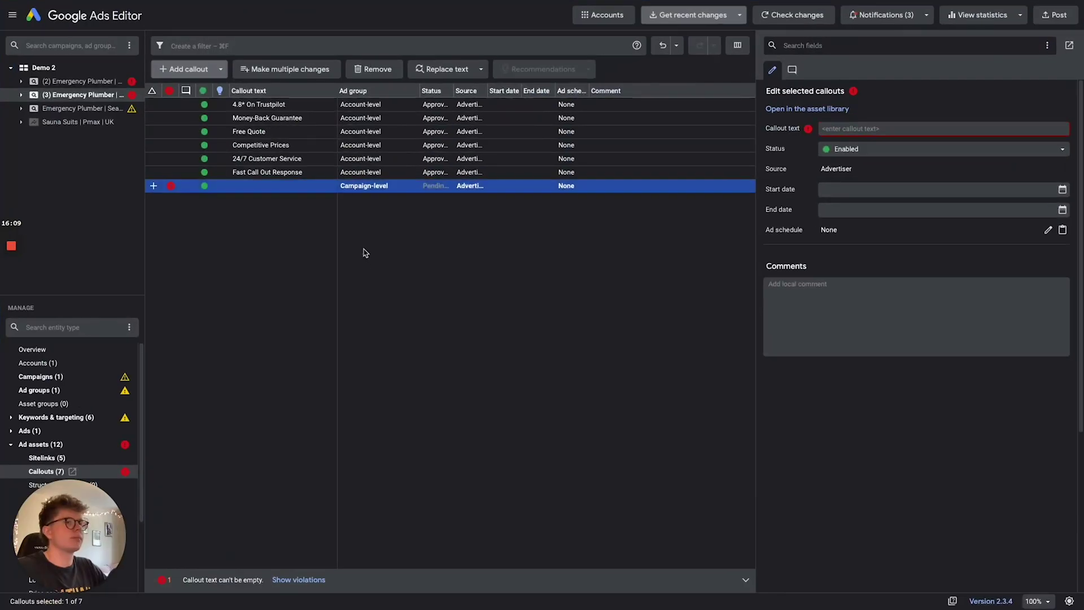
pyautogui.click(858, 127)
pyautogui.write('24/7 Customer Service')
pyautogui.click(247, 217)
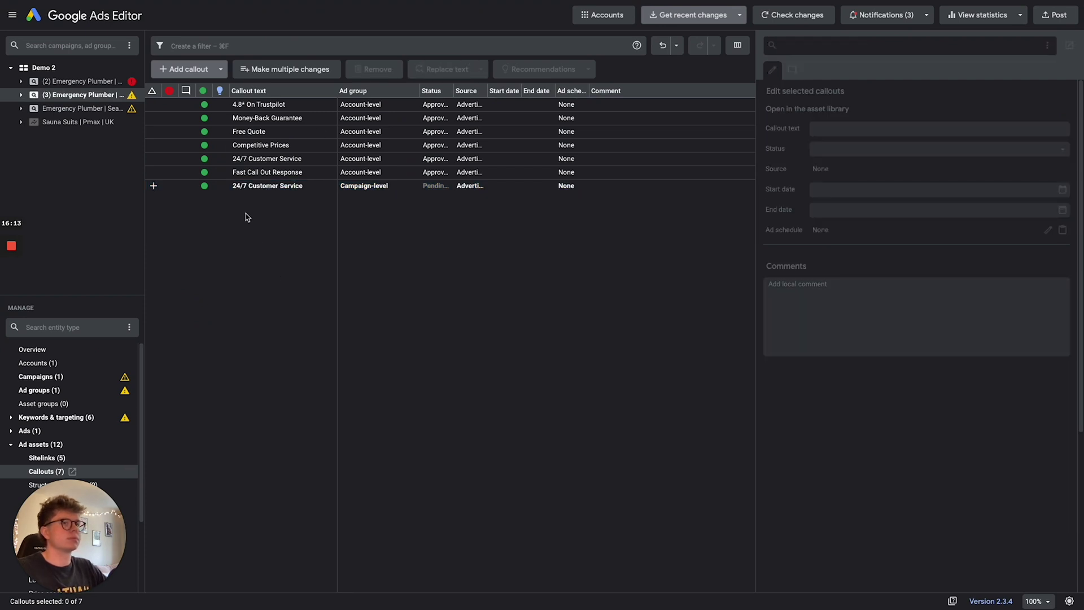
# Add campaign-level callouts "4.8* On Trustpilot", "Fast Call Out Response" and "Best Price Guaranteed" using the callout examples sheet
pyautogui.click(186, 69)
pyautogui.click(203, 99)
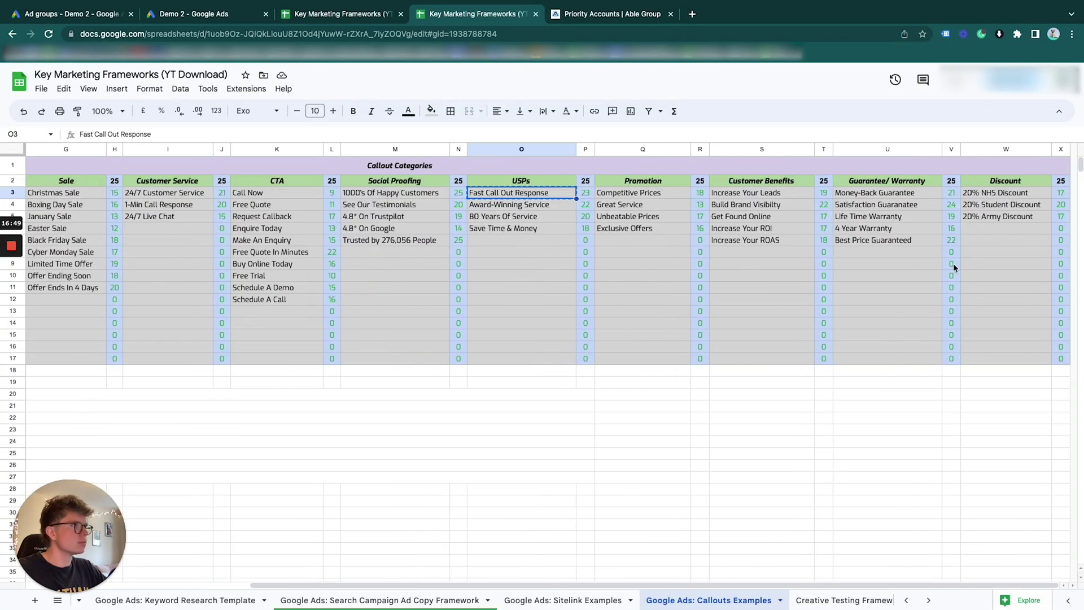
pyautogui.click(879, 244)
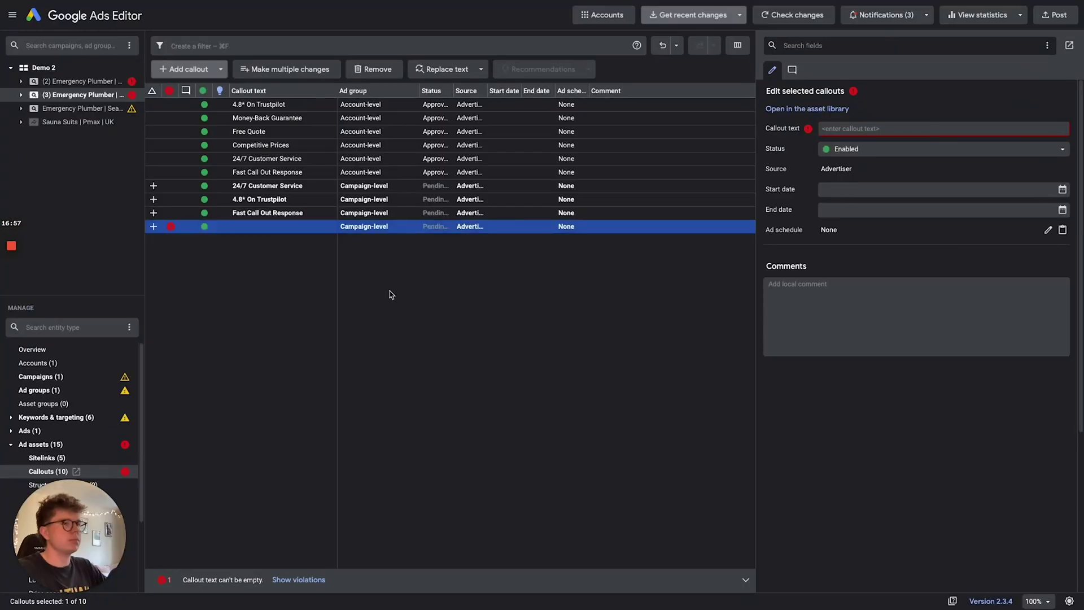
pyautogui.click(398, 276)
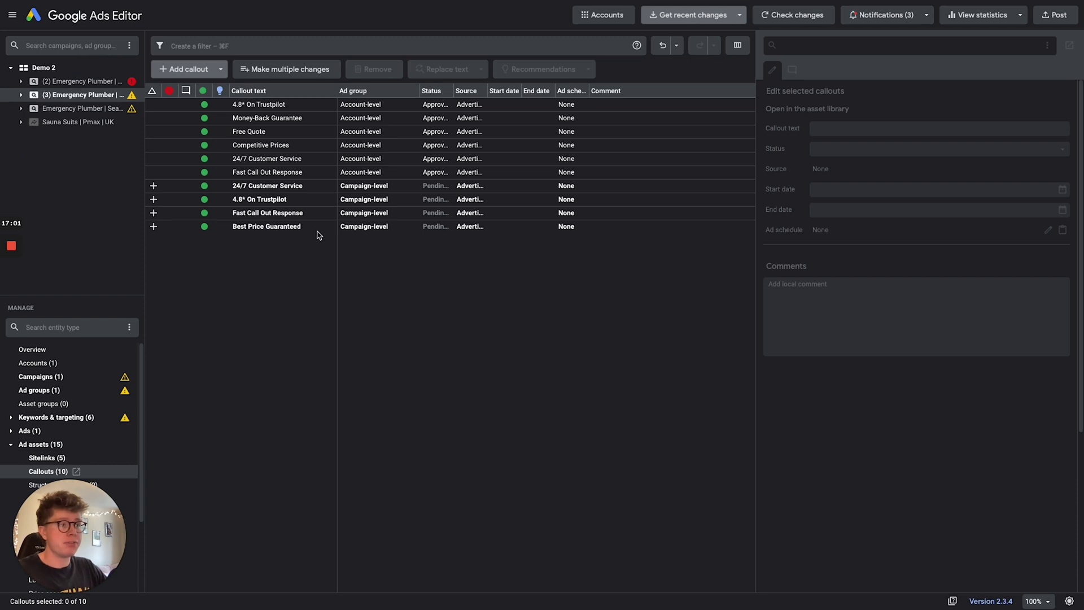
pyautogui.click(326, 187)
pyautogui.keyDown('shift'); pyautogui.click(305, 227); pyautogui.keyUp('shift')
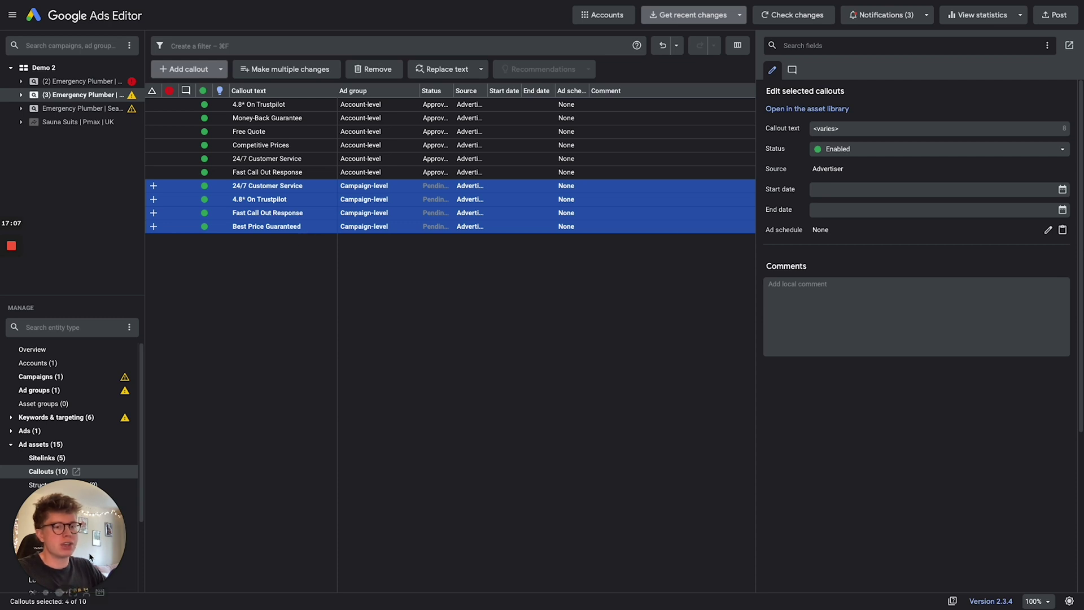
pyautogui.moveTo(76, 536); pyautogui.dragTo(192, 537)
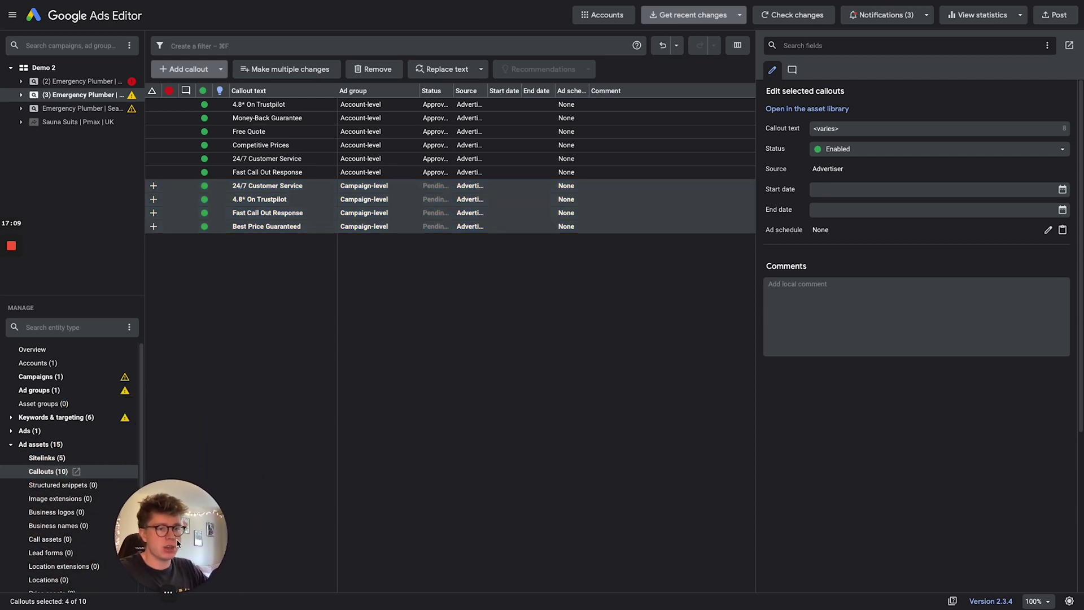
pyautogui.click(324, 427)
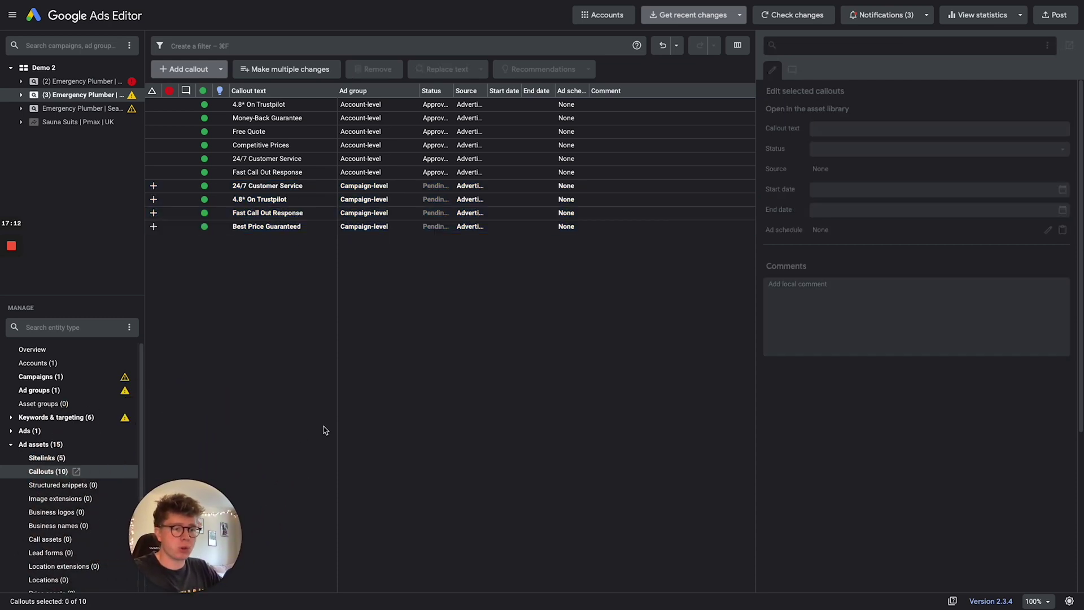
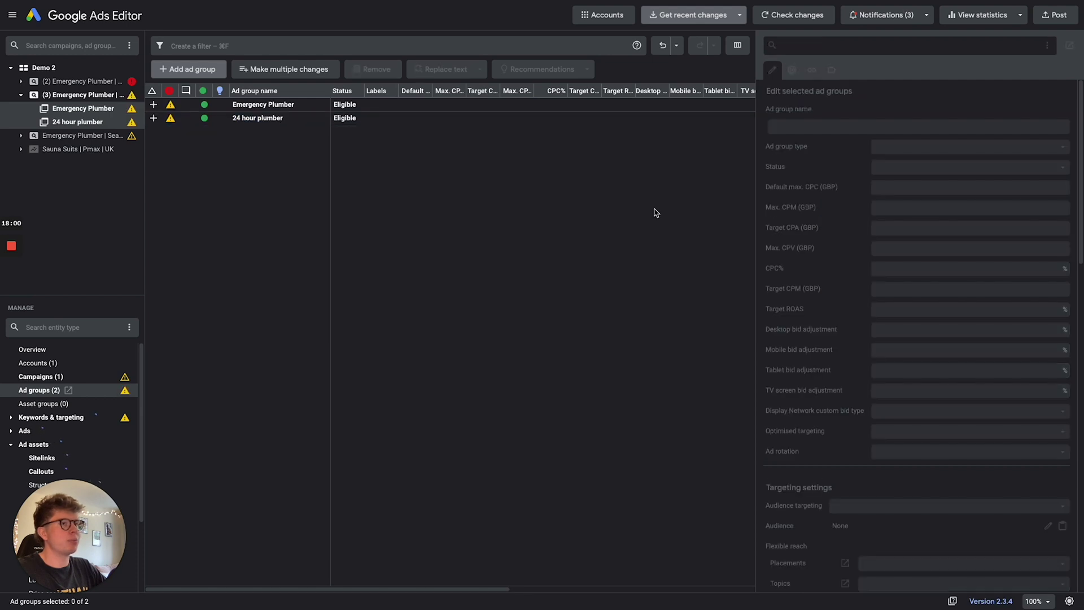
# Open the keywords of the 24 hour plumber ad group and delete all the copied emergency plumber keywords
pyautogui.click(289, 121)
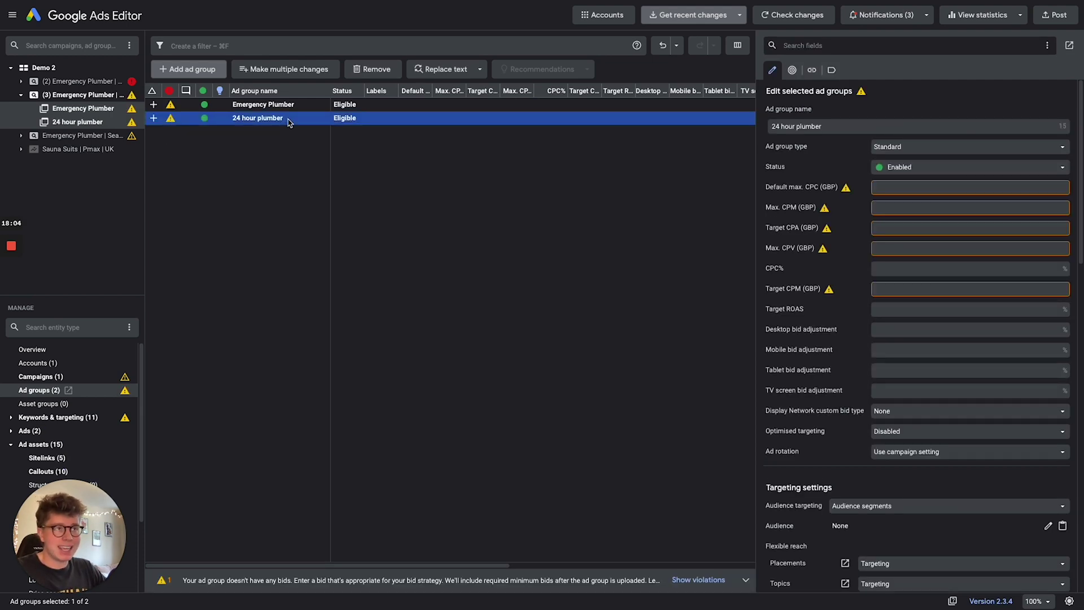
pyautogui.click(49, 547)
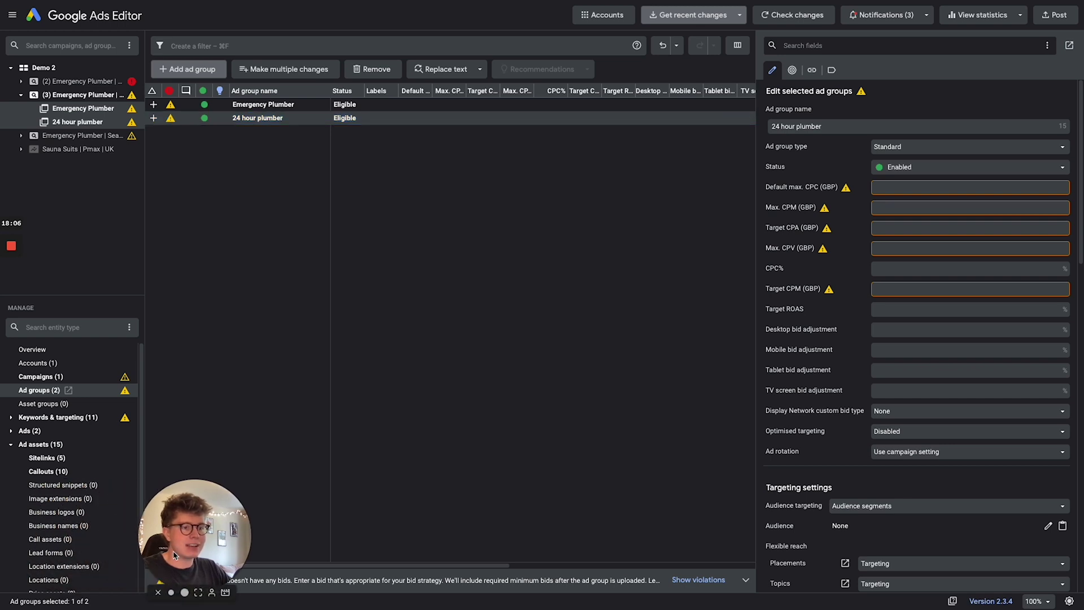
pyautogui.click(82, 134)
pyautogui.click(79, 122)
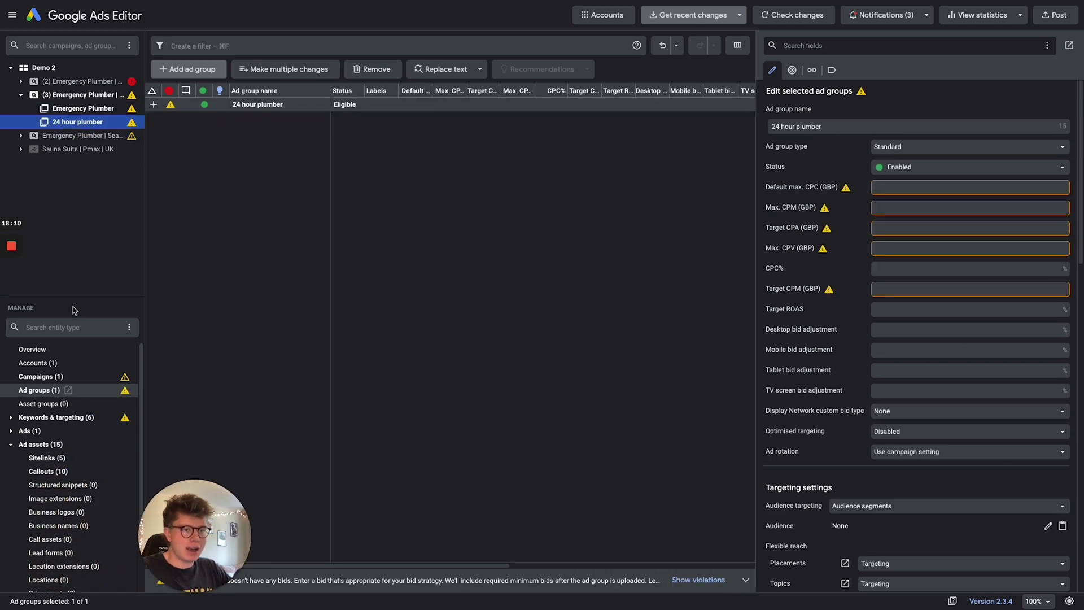
pyautogui.scroll(-1, 57, 467)
pyautogui.click(56, 390)
pyautogui.click(49, 403)
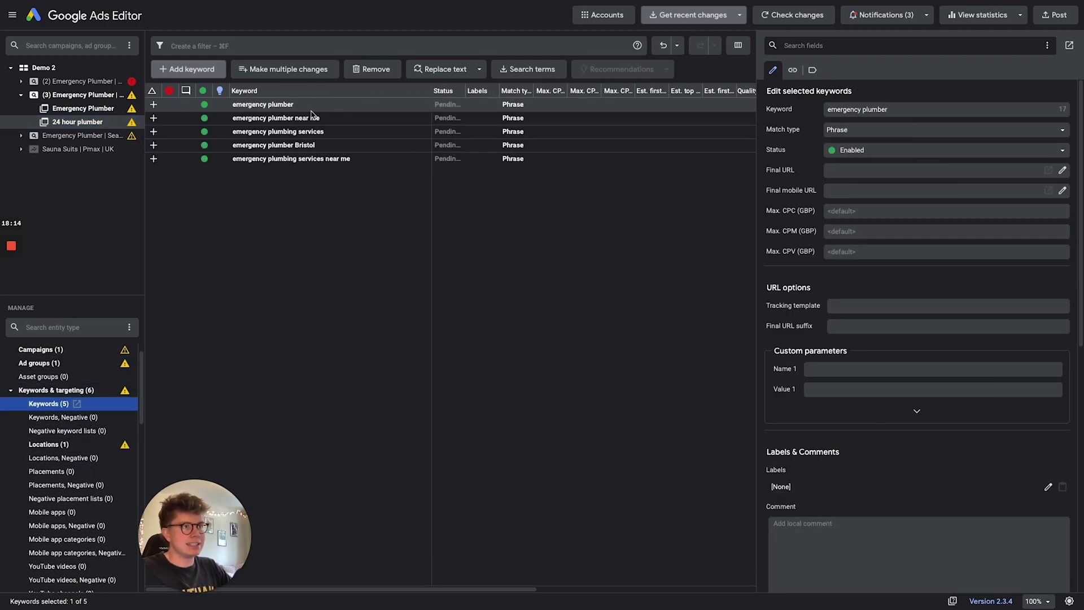
pyautogui.keyDown('shift'); pyautogui.click(299, 159); pyautogui.keyUp('shift')
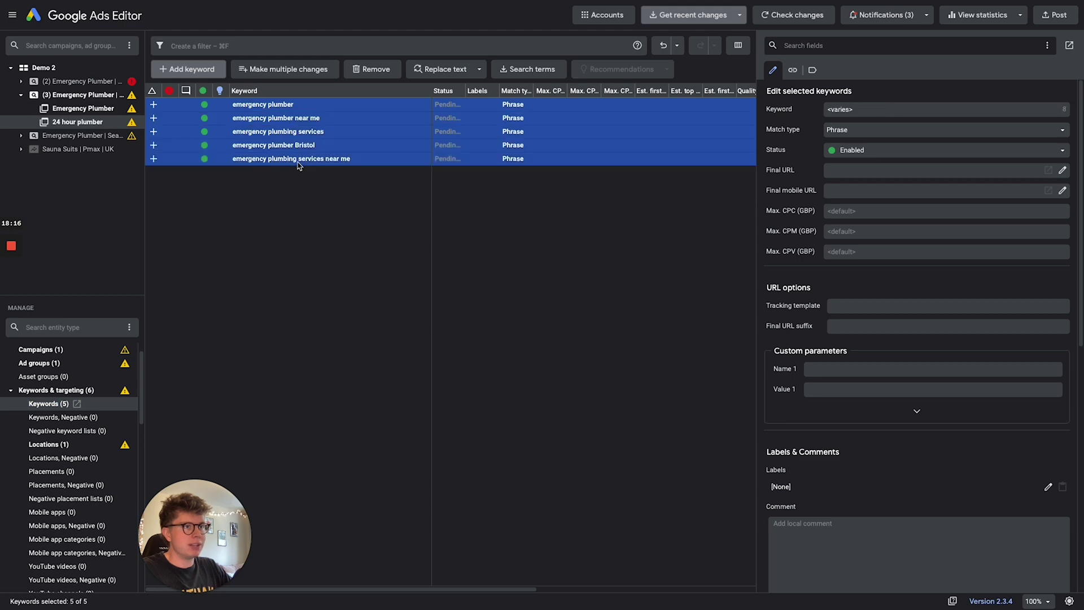
pyautogui.press('Delete')
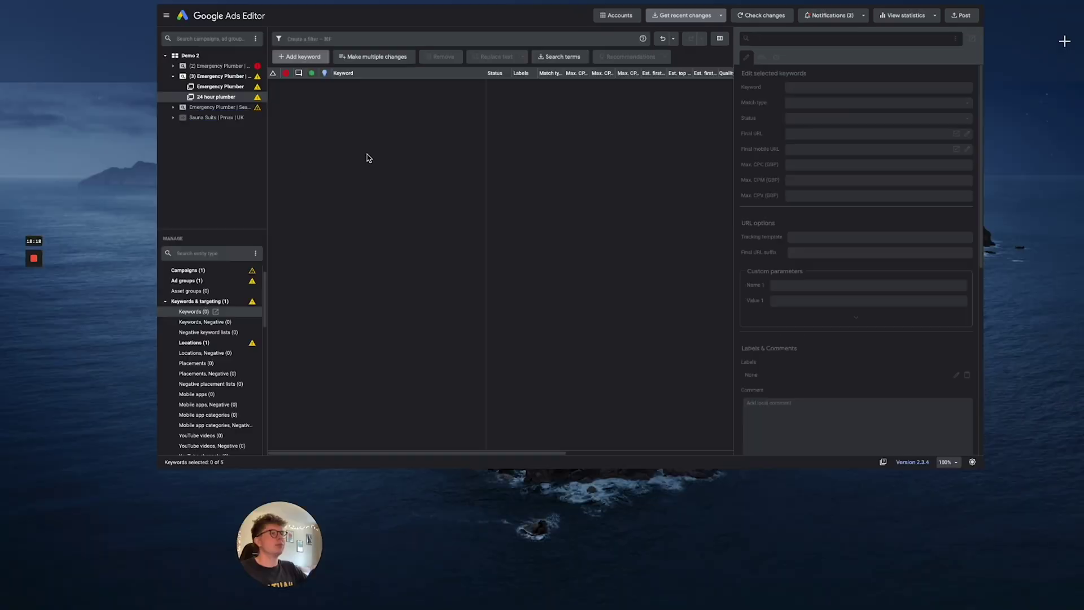
# Copy the keywords listed under 24 hour plumber in the keyword research sheet in Chrome and return to Google Ads Editor
pyautogui.hotkey('ctrl', 'Left')
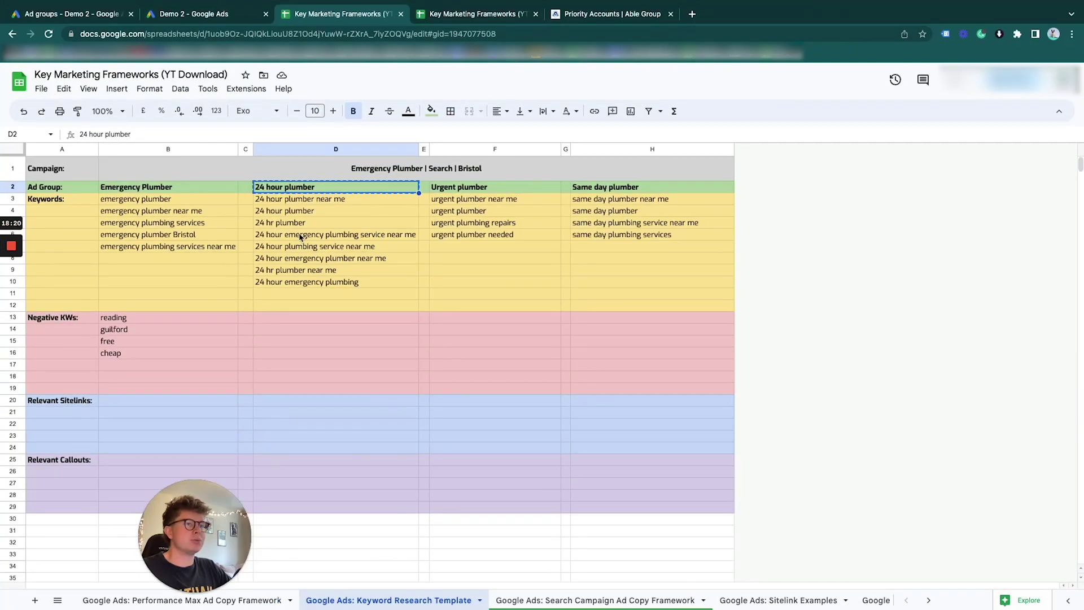
pyautogui.click(310, 203)
pyautogui.keyDown('shift'); pyautogui.click(311, 284); pyautogui.keyUp('shift')
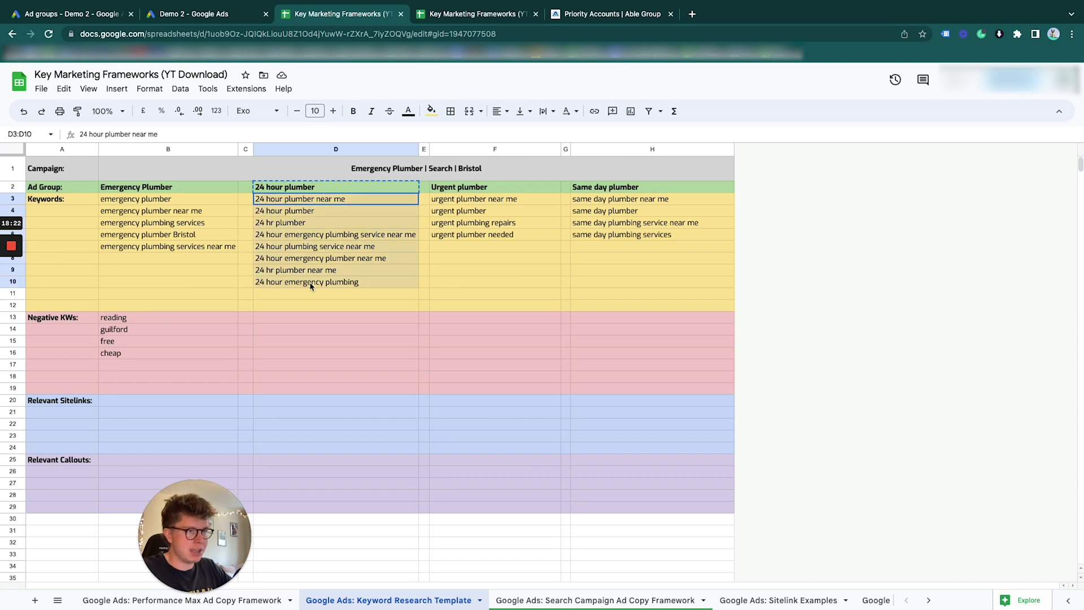
pyautogui.hotkey('ctrl', 'c')
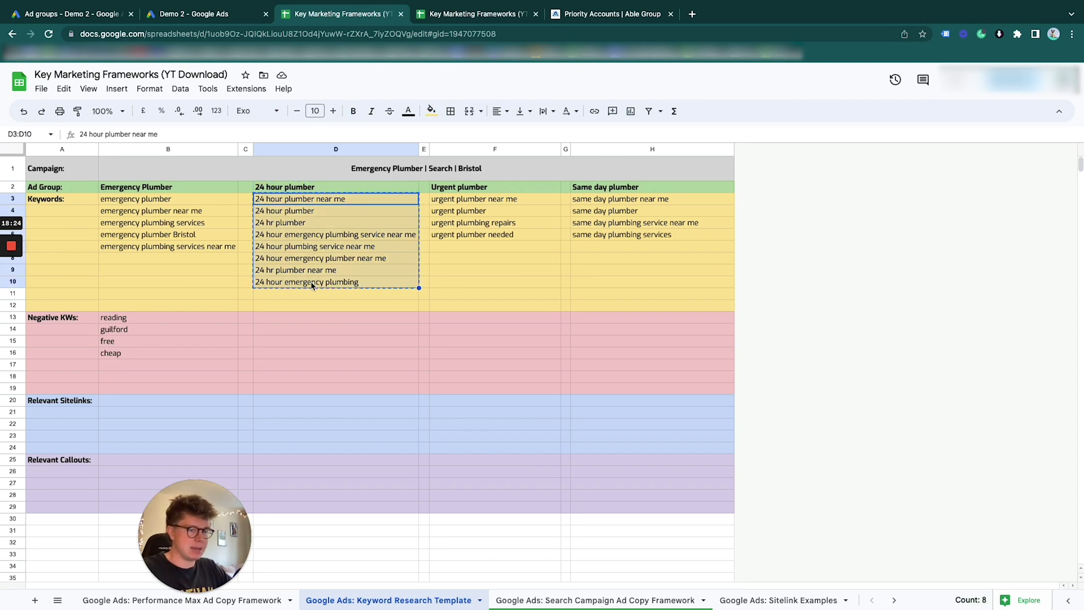
pyautogui.hotkey('ctrl', 'Right')
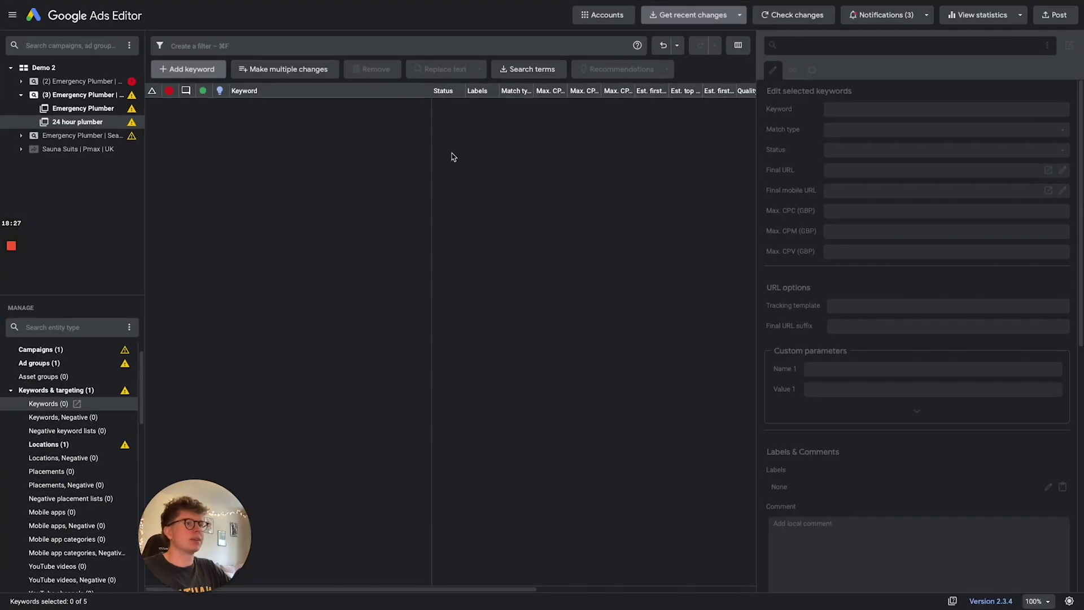
pyautogui.click(198, 73)
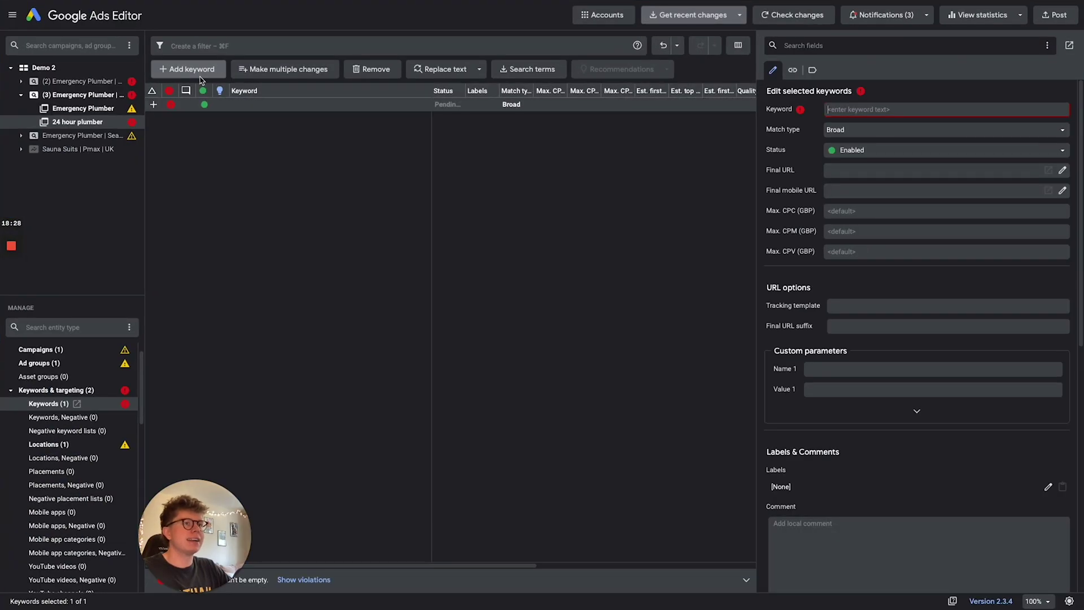
pyautogui.click(303, 104)
pyautogui.click(303, 104)
# Bulk import the copied 24 hour plumber keywords into the selected ad group and keep the proposed changes
pyautogui.click(285, 69)
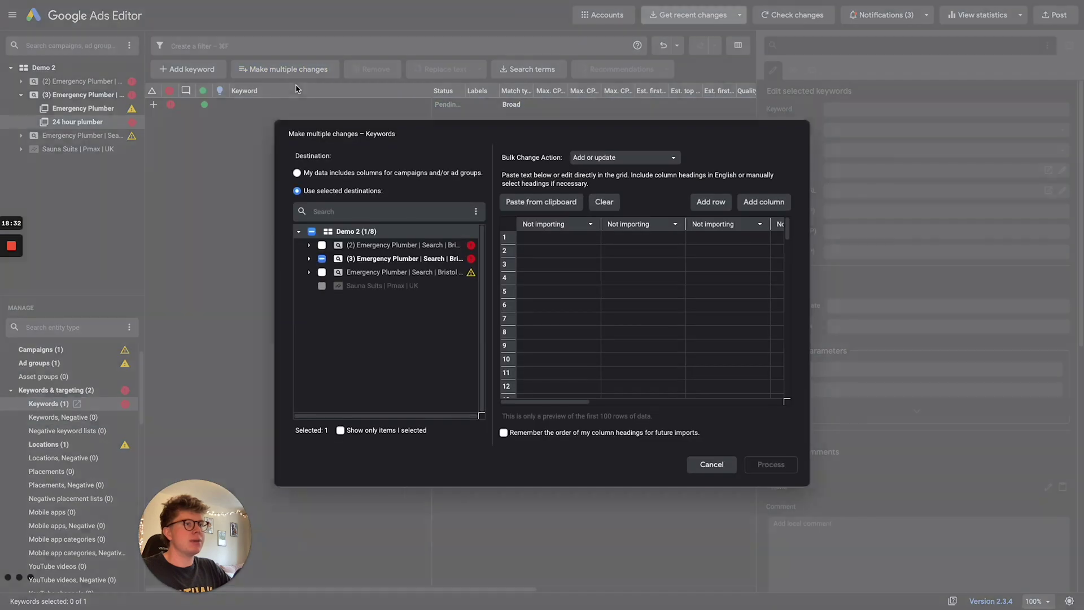
pyautogui.click(569, 238)
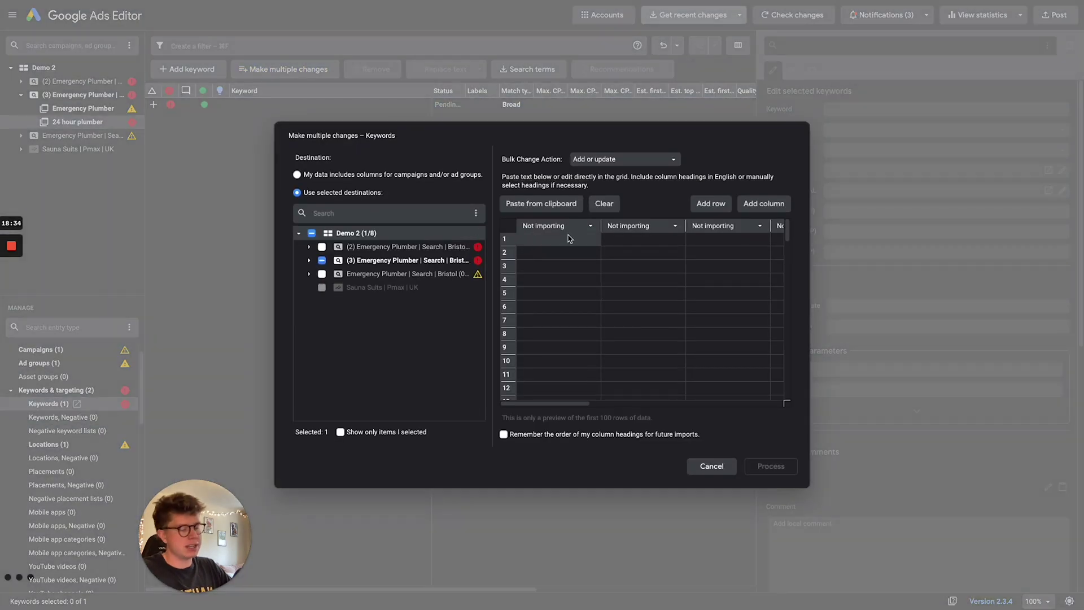
pyautogui.press('super+v')
pyautogui.click(782, 467)
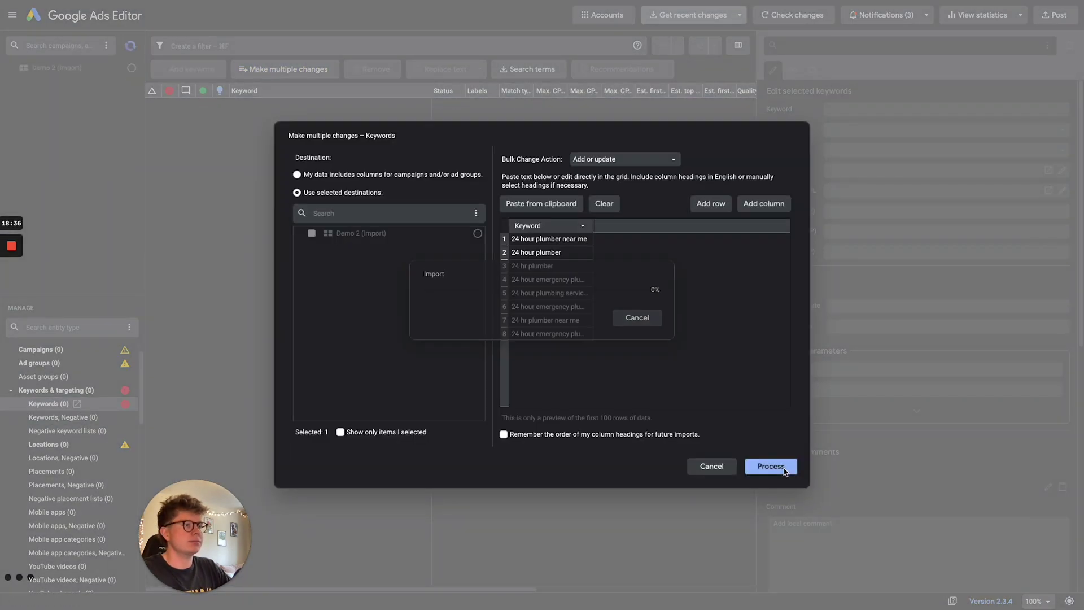
pyautogui.click(784, 467)
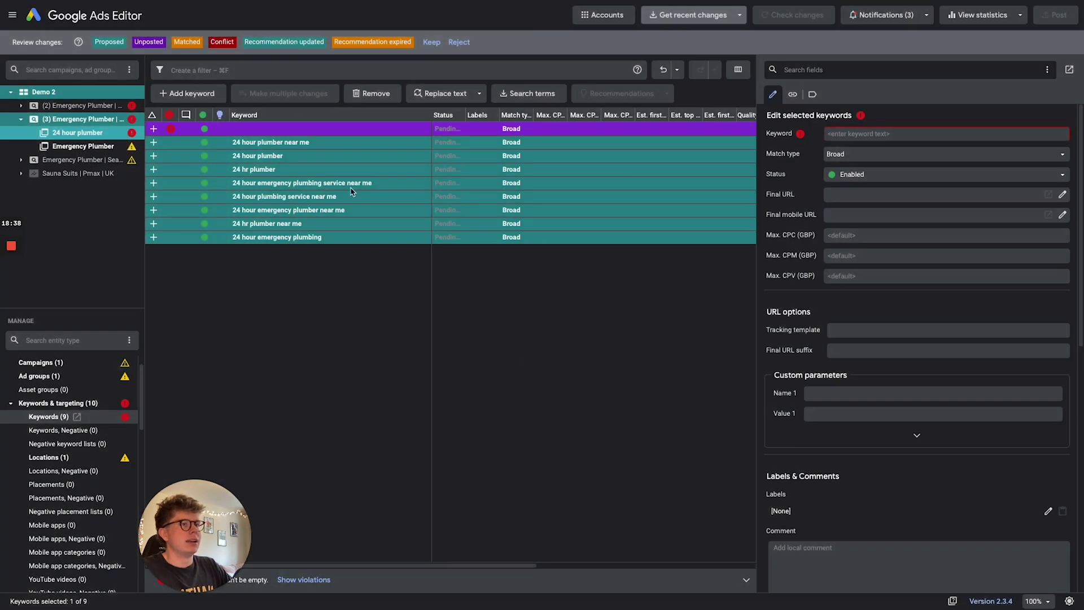
pyautogui.click(438, 48)
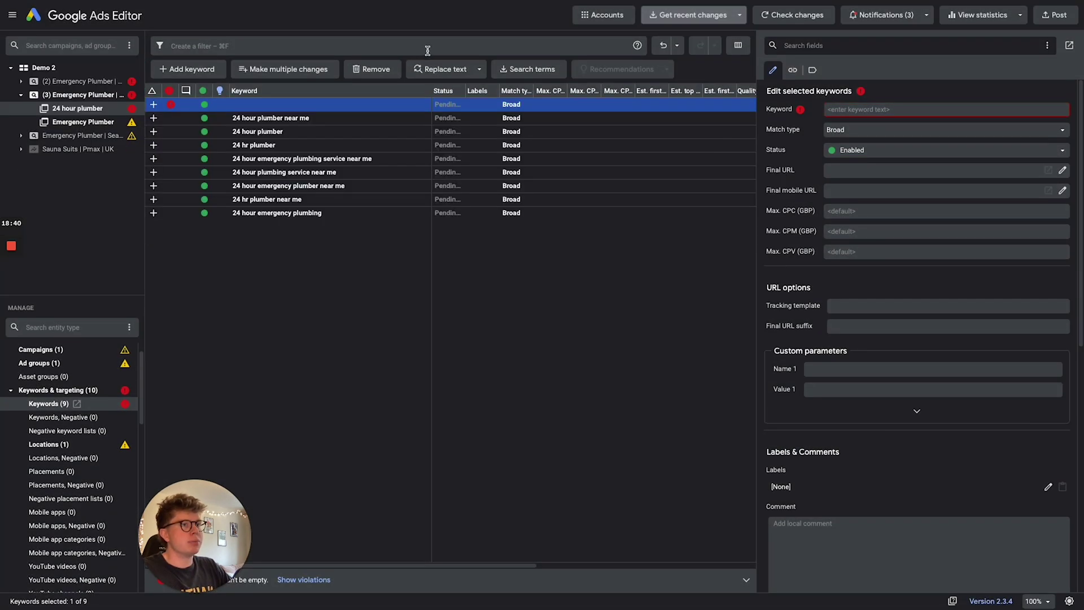
# Delete the blank keyword from the 24 hour plumber ad group
pyautogui.click(319, 104)
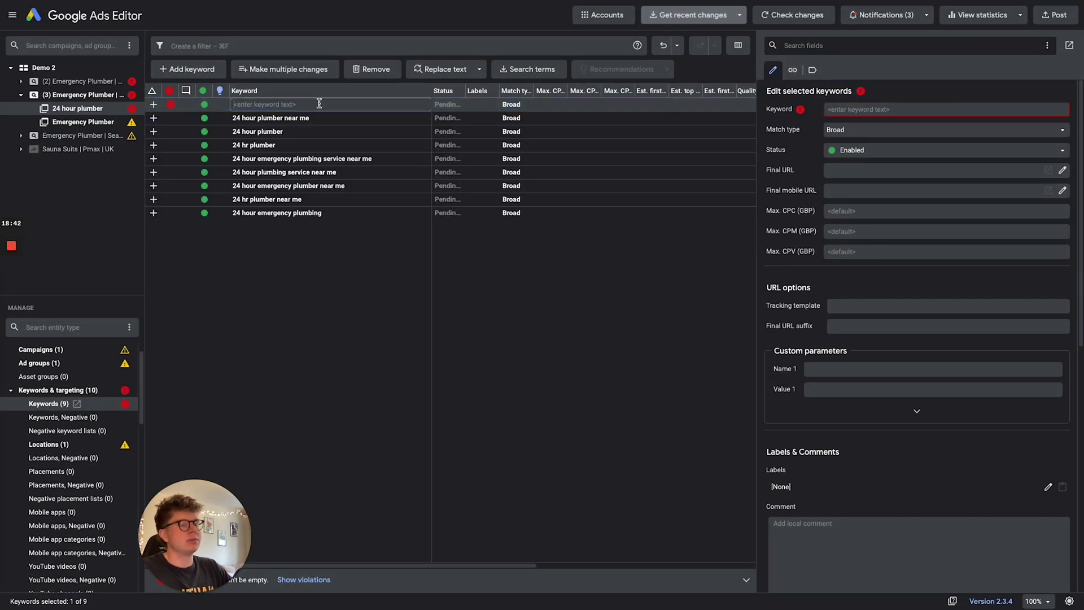
pyautogui.click(188, 106)
pyautogui.press('Delete')
# Select all keywords in the 24 hour plumber ad group and set their match type to Phrase
pyautogui.hotkey('shift', 'Down')
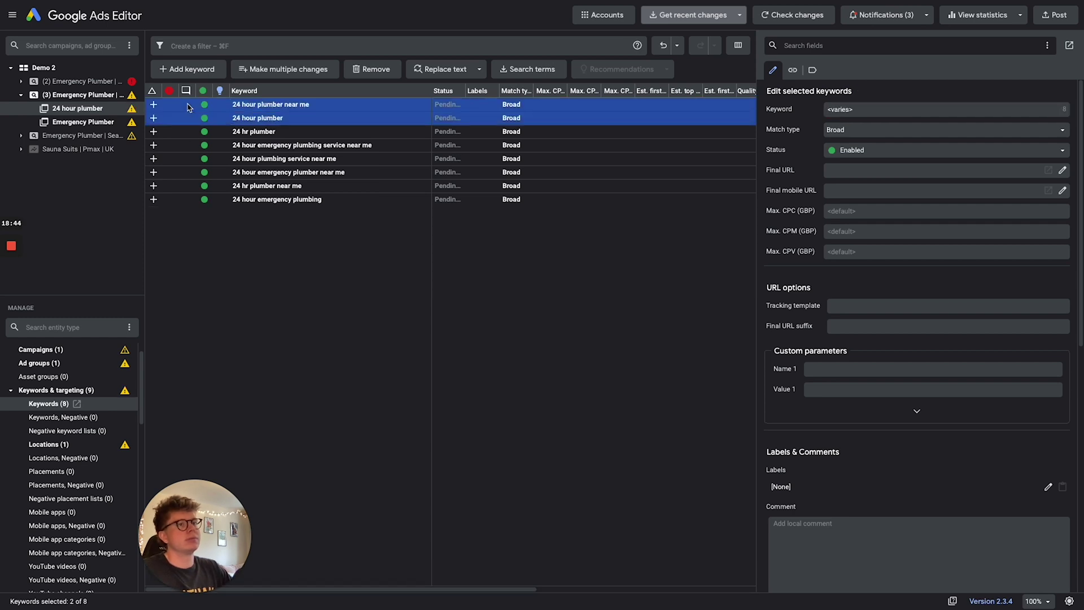
pyautogui.hotkey('shift', 'Down')
pyautogui.hotkey('shift', 'Down')
pyautogui.hotkey('shift', 'Down')
pyautogui.hotkey('shift', 'Down')
pyautogui.hotkey('shift', 'Down')
pyautogui.hotkey('shift', 'Down')
pyautogui.click(900, 131)
pyautogui.click(891, 142)
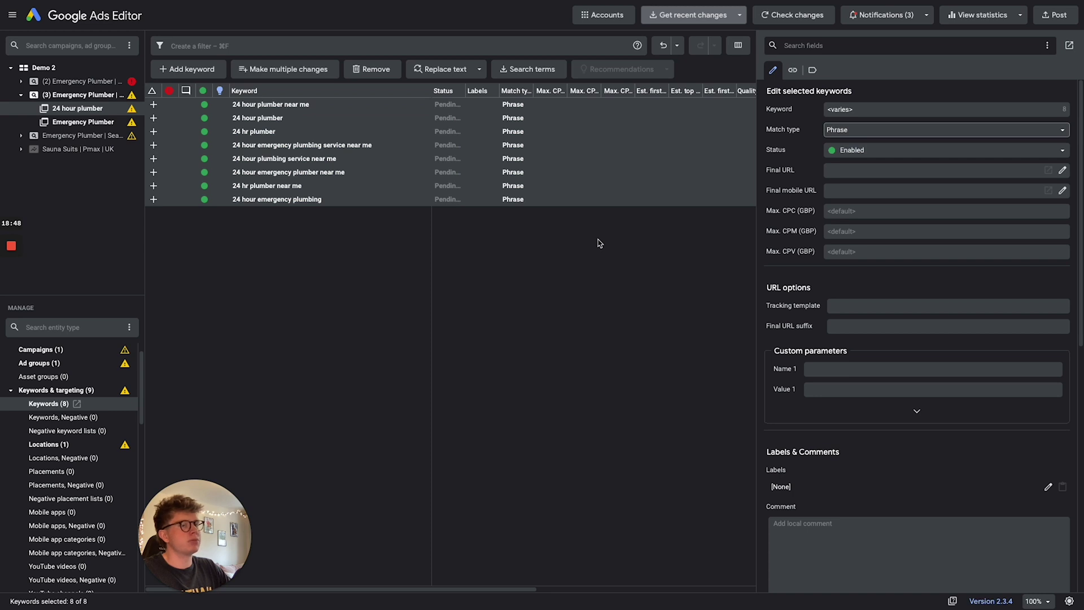
pyautogui.click(599, 244)
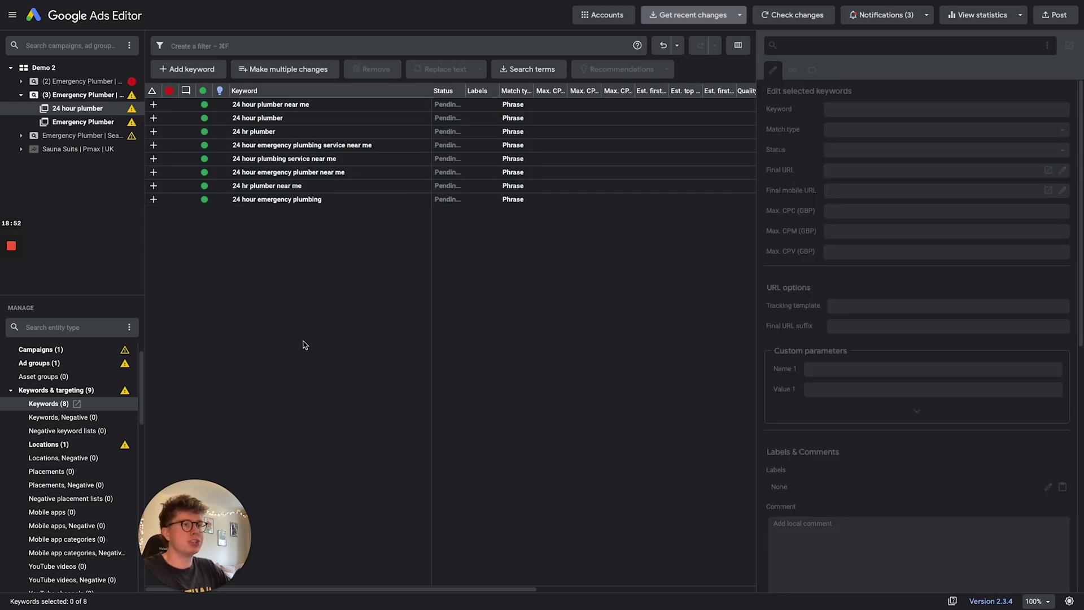
# Open the responsive search ads of the 24 hour plumber ad group
pyautogui.scroll(-5, 85, 452)
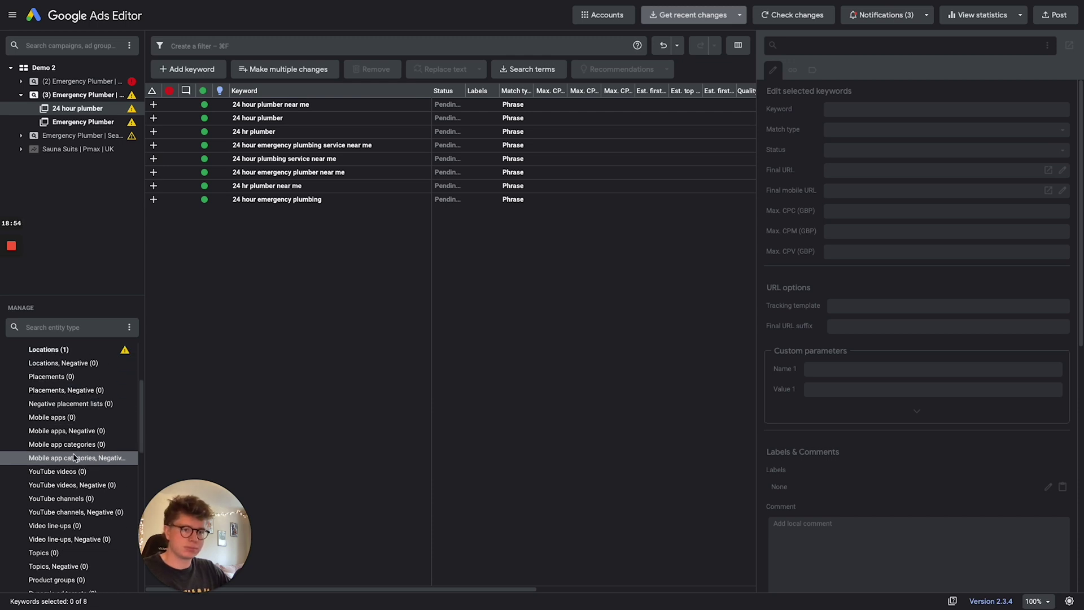
pyautogui.scroll(6, 72, 454)
pyautogui.click(11, 418)
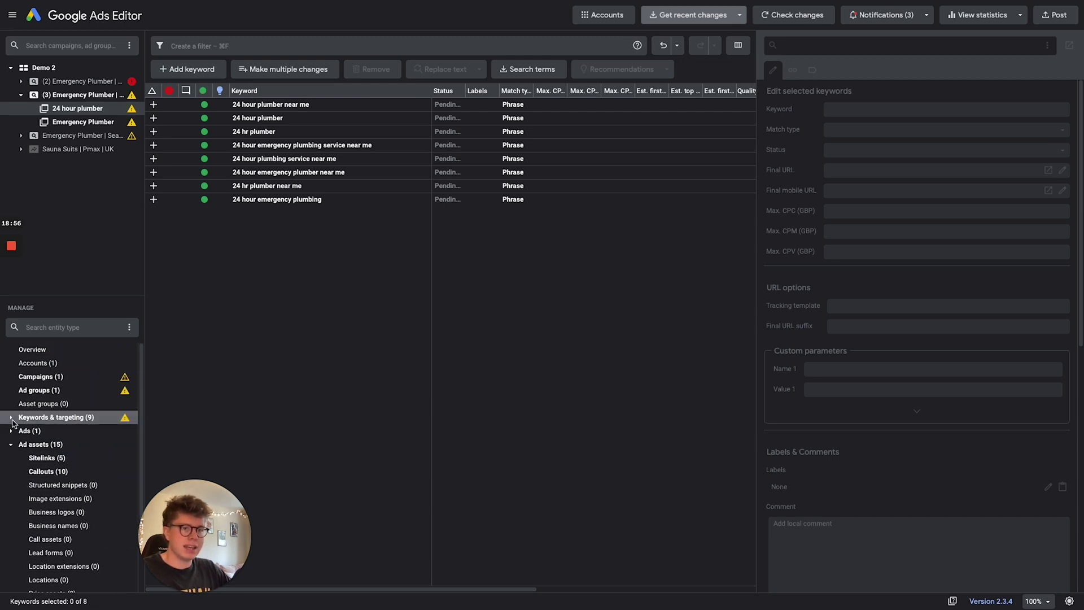
pyautogui.click(17, 432)
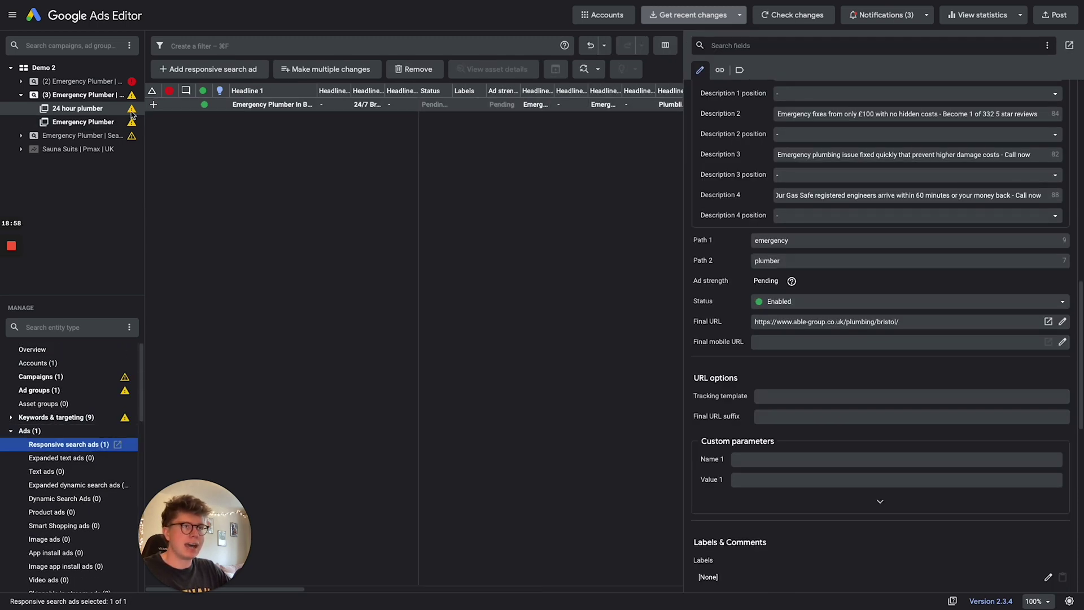
pyautogui.click(86, 109)
# Switch to the Chrome window with the Search Campaign Ad Copy Framework sheet
pyautogui.moveTo(248, 505); pyautogui.dragTo(123, 500)
pyautogui.hotkey('ctrl', 'Up')
pyautogui.press('Escape')
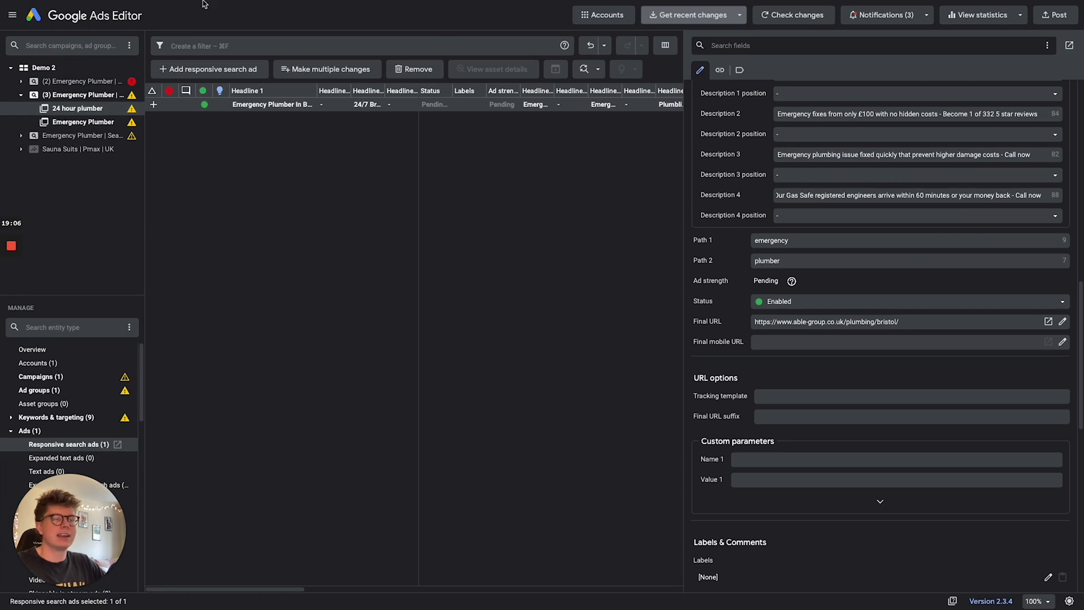
pyautogui.hotkey('ctrl', 'Up')
pyautogui.click(537, 47)
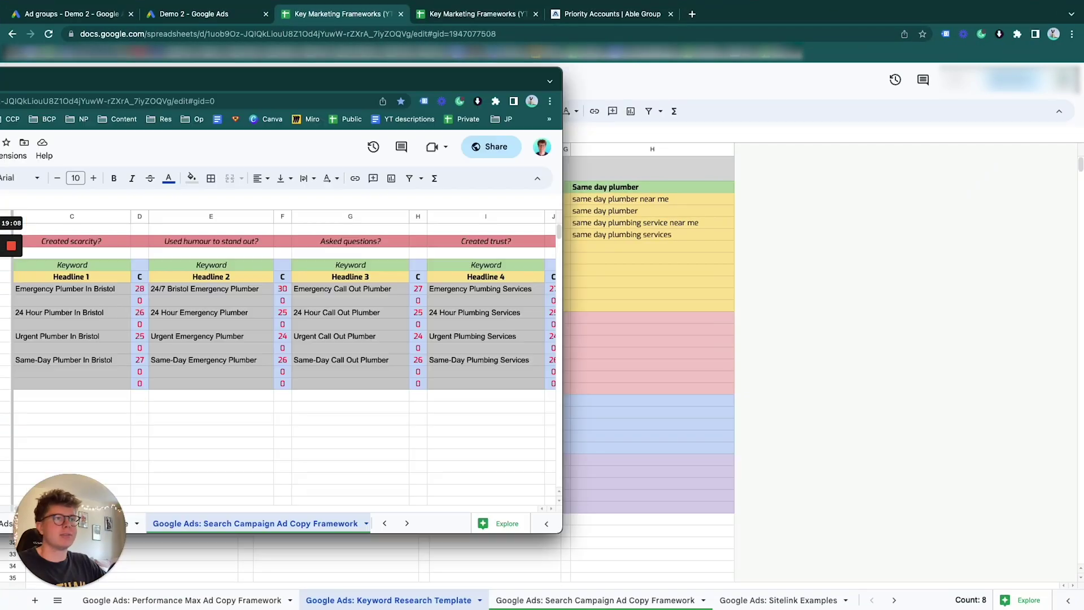
# Review the headline and description copy for the emergency and 24 hour plumber ad groups in the Search Campaign Ad Copy Framework sheet
pyautogui.press('super+grave')
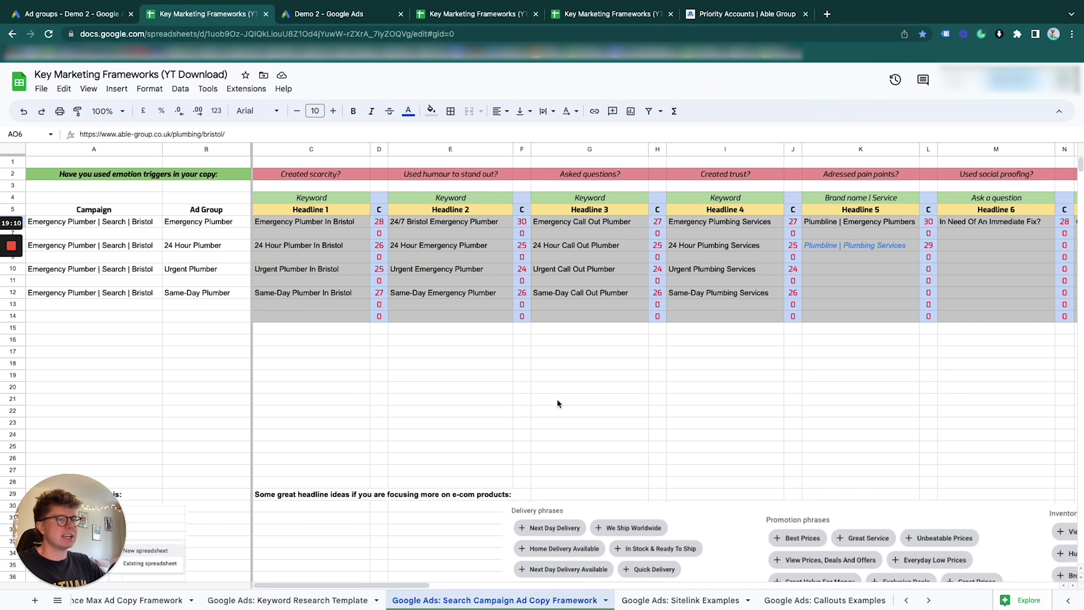
pyautogui.hscroll(5, 559, 403)
pyautogui.hscroll(-5, 559, 403)
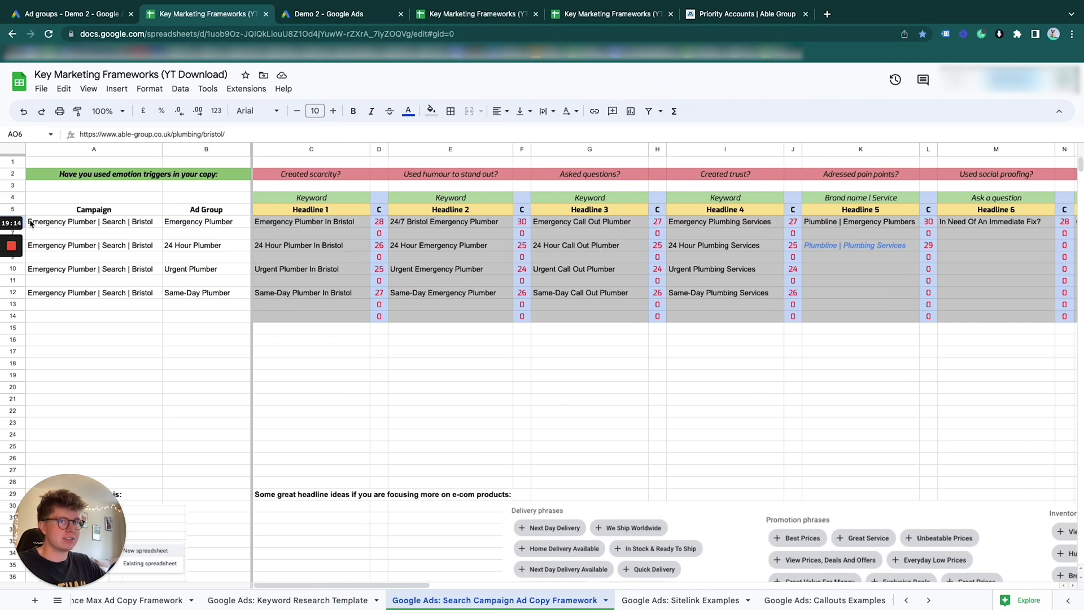
pyautogui.scroll(-1, 32, 225)
pyautogui.click(17, 210)
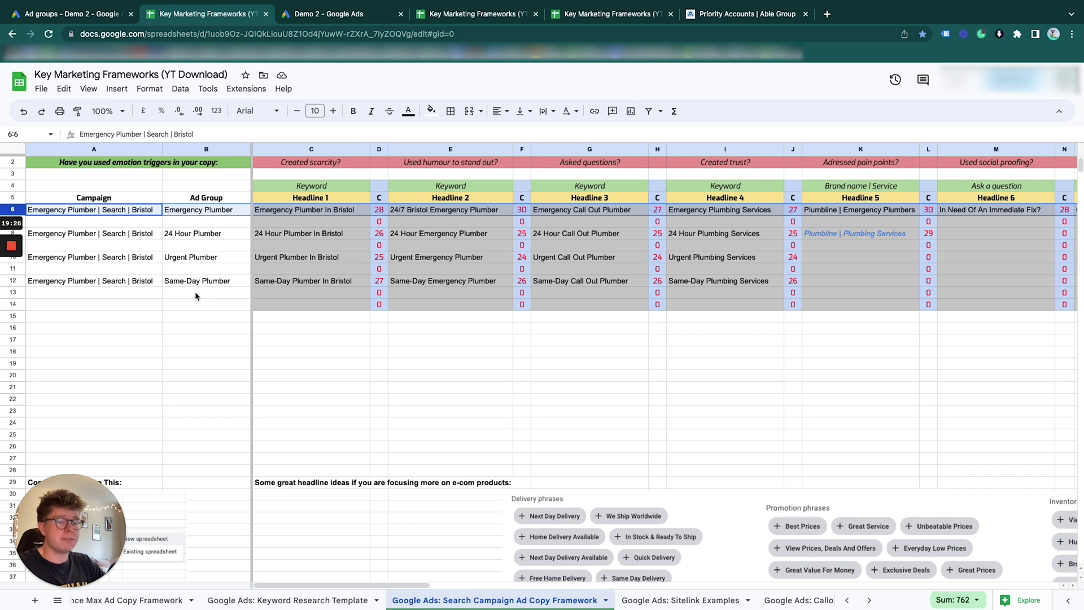
pyautogui.click(286, 237)
pyautogui.keyDown('shift'); pyautogui.click(722, 236); pyautogui.keyUp('shift')
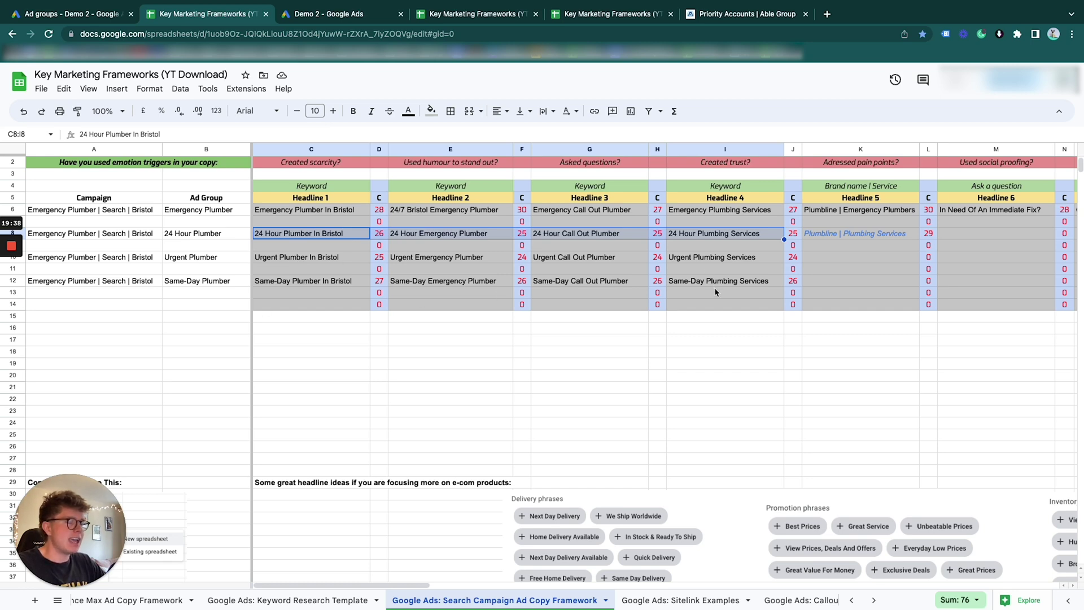
pyautogui.hscroll(15, 714, 292)
pyautogui.hscroll(5, 638, 279)
pyautogui.hscroll(5, 561, 314)
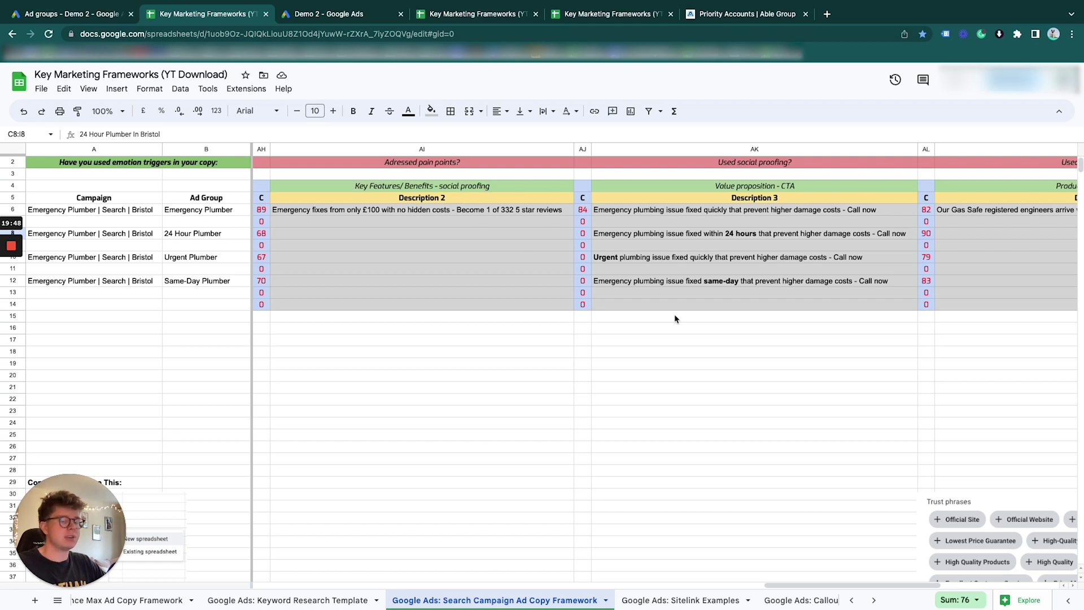
pyautogui.hscroll(-15, 674, 314)
# Detach the ad copy sheet into its own browser window and switch to Google Ads Editor
pyautogui.moveTo(226, 14); pyautogui.dragTo(0, 56)
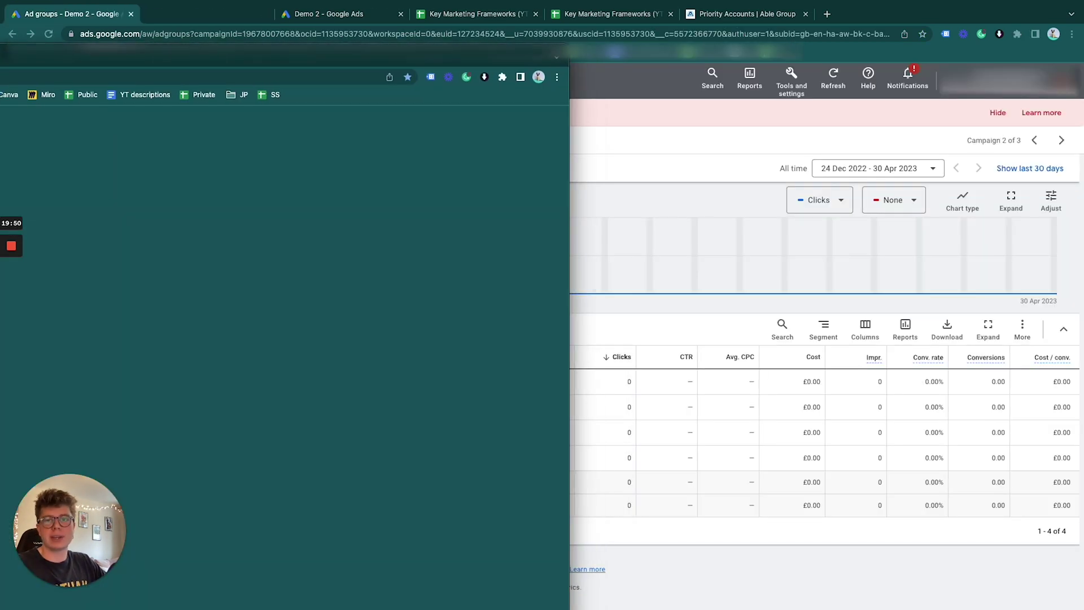
pyautogui.press('super+grave')
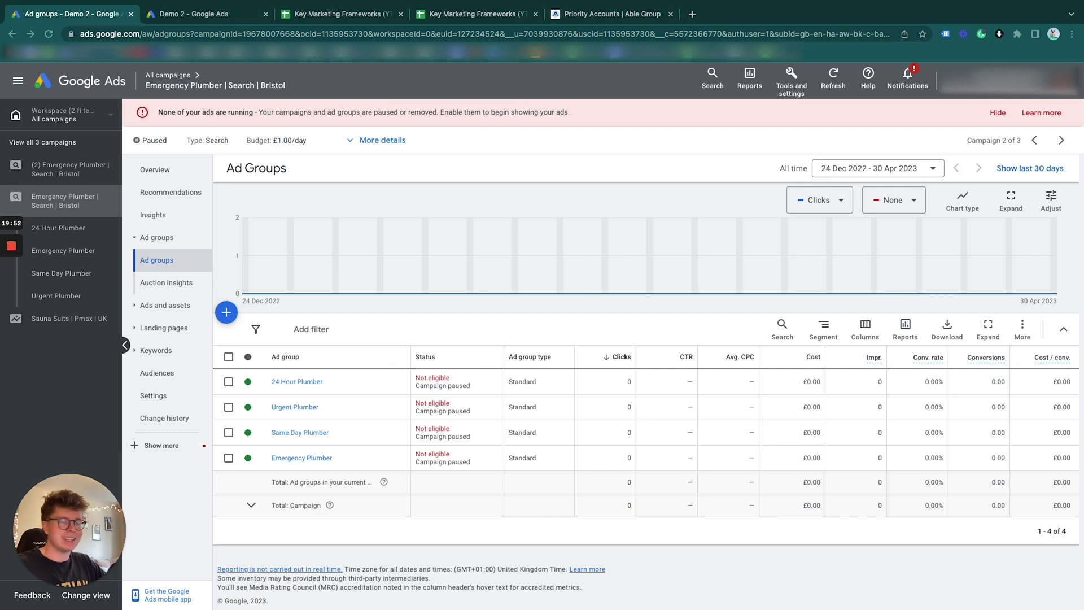
pyautogui.hotkey('ctrl', 'Up')
pyautogui.click(653, 51)
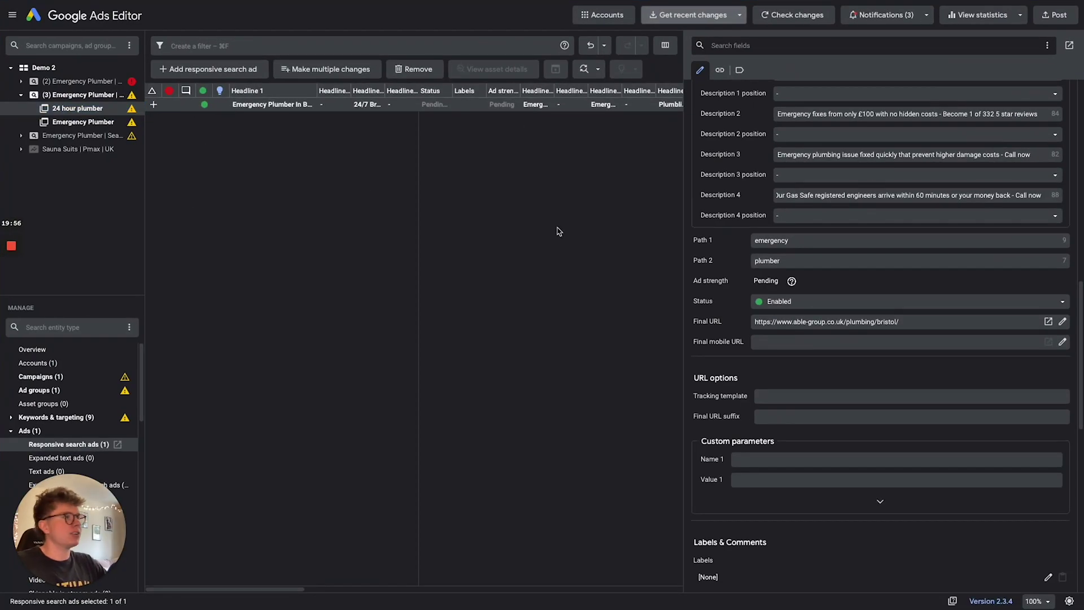
# Clear Headlines 1 to 4 of the responsive search ad in the 24 hour plumber ad group
pyautogui.scroll(10, 859, 371)
pyautogui.doubleClick(879, 133)
pyautogui.click(879, 132)
pyautogui.tripleClick(879, 133)
pyautogui.press('BackSpace')
pyautogui.moveTo(877, 175); pyautogui.dragTo(718, 167)
pyautogui.press('BackSpace')
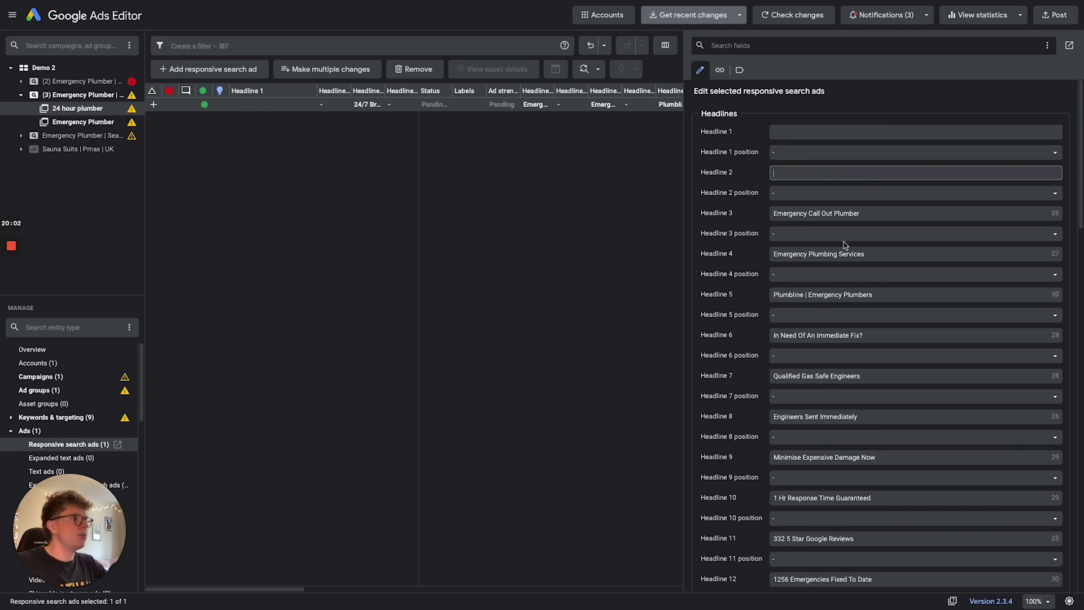
pyautogui.moveTo(864, 215); pyautogui.dragTo(718, 216)
pyautogui.press('BackSpace')
pyautogui.moveTo(873, 255); pyautogui.dragTo(724, 253)
pyautogui.press('BackSpace')
pyautogui.click(455, 323)
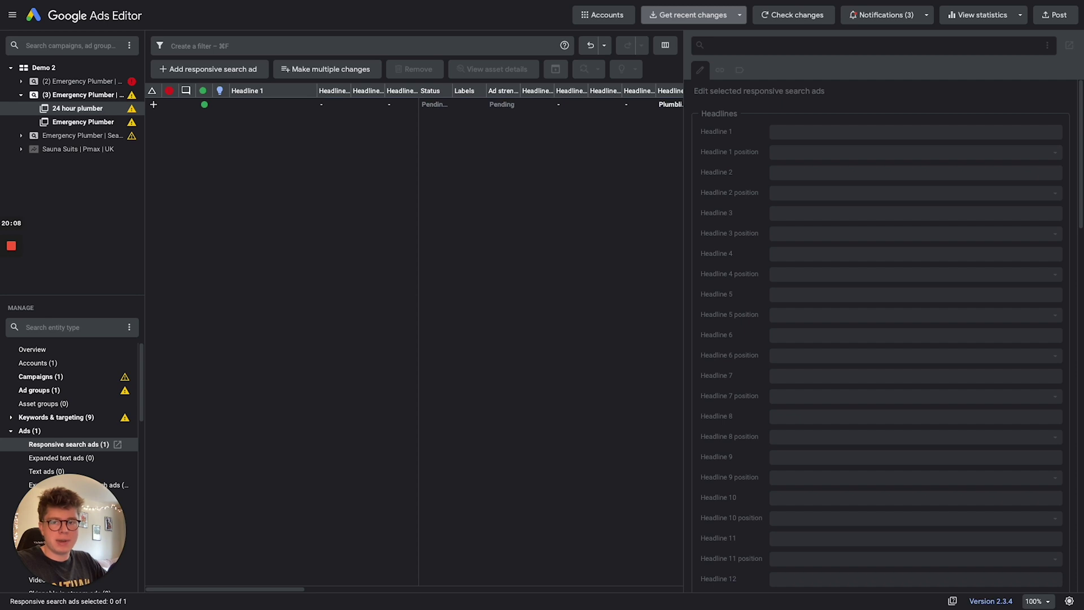
# Set the 24 hour plumber ad's Headline 1 to "24 Hour Plumber In Bristol" and Headline 2 to "24 Hour Emergency Plumber"
pyautogui.click(349, 106)
pyautogui.click(844, 130)
pyautogui.write('24 Hour Plumber In Bristol')
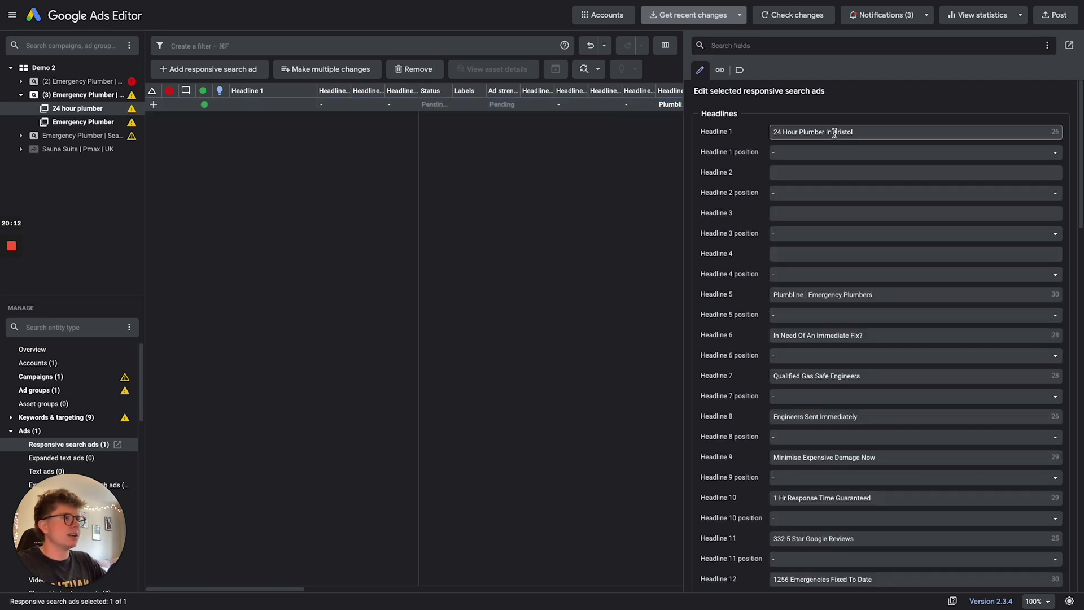
pyautogui.press('Return')
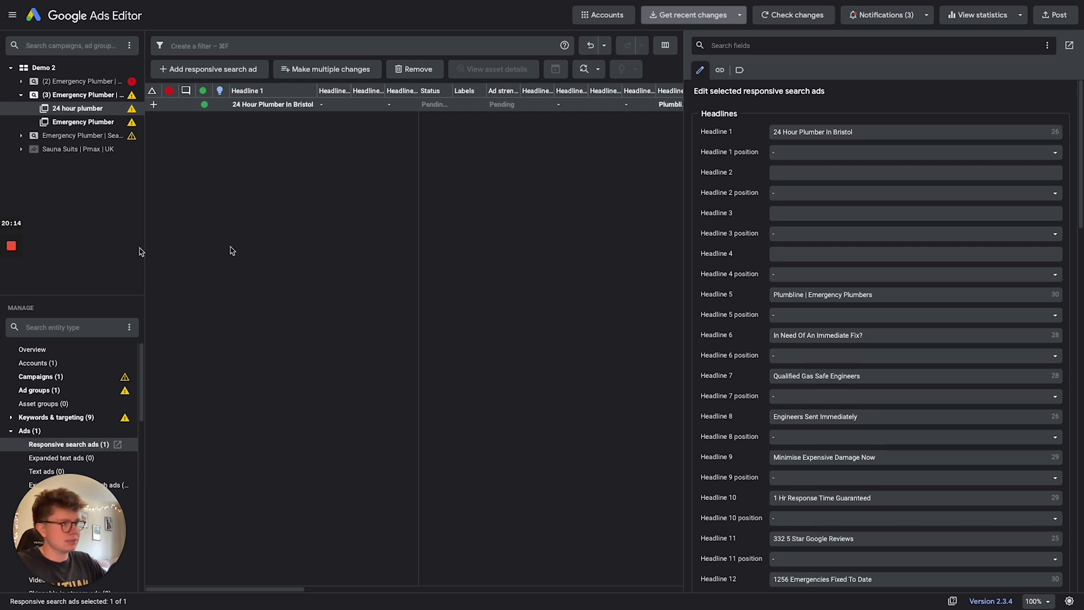
pyautogui.click(797, 174)
pyautogui.write('24 Hour Emergency Plumber')
pyautogui.press('Return')
# Set Headline 3 to "24 Hour Call Out Plumber" and Headline 4 to "24 Hour Plumbing Services"
pyautogui.click(853, 213)
pyautogui.write('24 Hour Call Out Plumber')
pyautogui.press('Return')
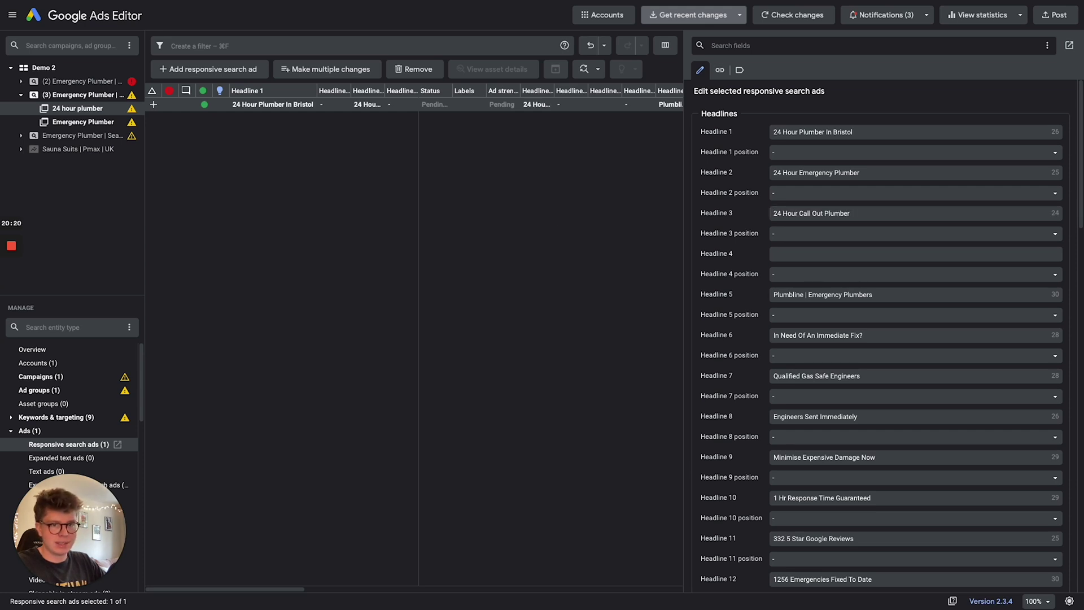
pyautogui.click(828, 253)
pyautogui.write('24 Hour Plumbing Services')
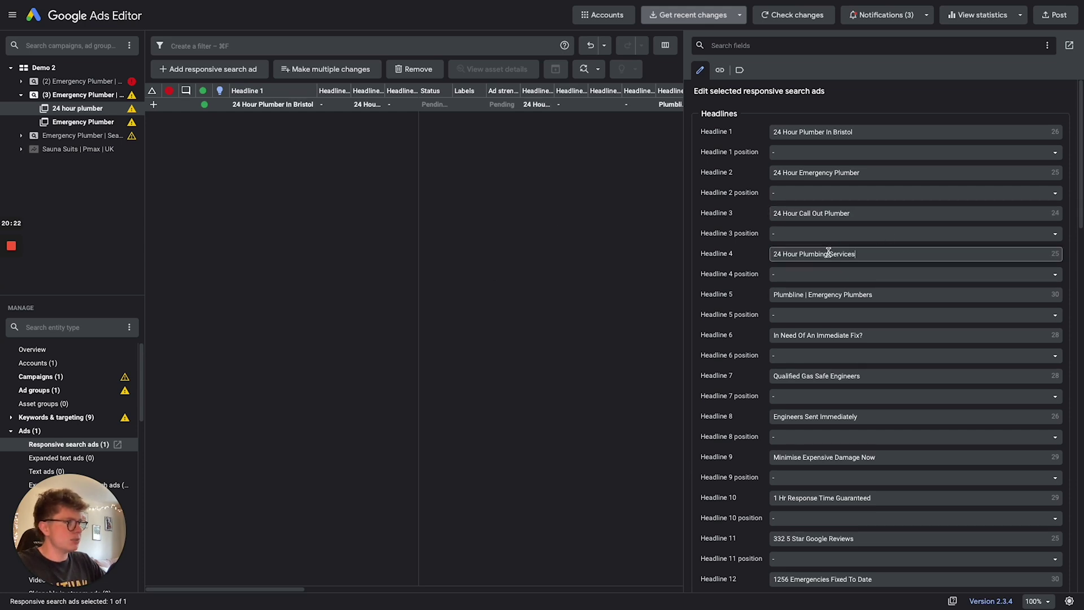
# Clear Description 1 and Description 3 of the 24 hour plumber ad
pyautogui.scroll(-10, 818, 259)
pyautogui.scroll(4, 819, 259)
pyautogui.doubleClick(818, 238)
pyautogui.press('super+a')
pyautogui.press('BackSpace')
pyautogui.doubleClick(818, 319)
pyautogui.press('super+a')
pyautogui.press('BackSpace')
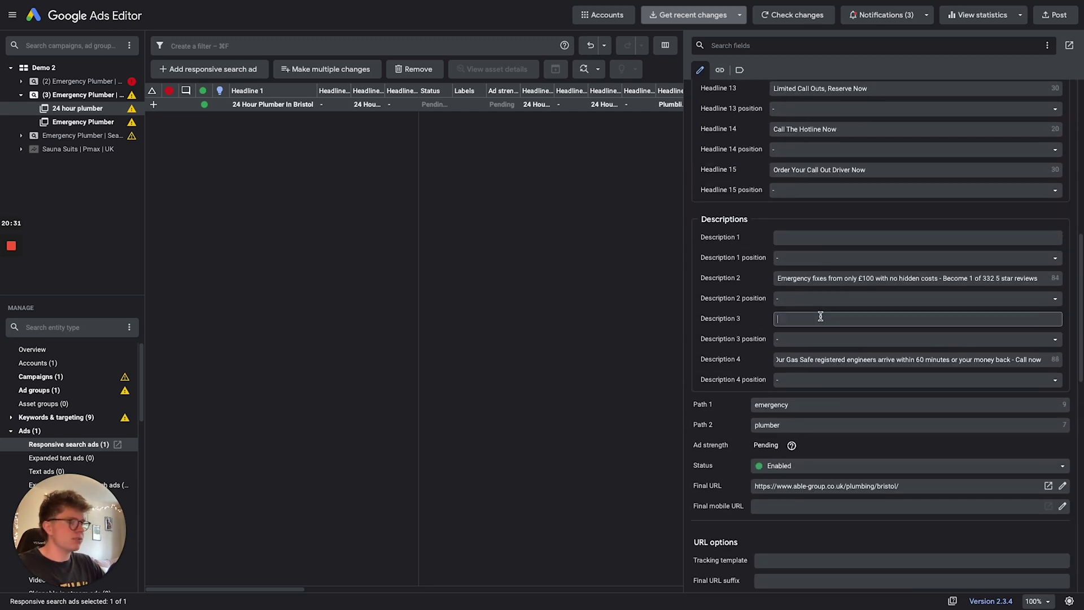
pyautogui.press('Escape')
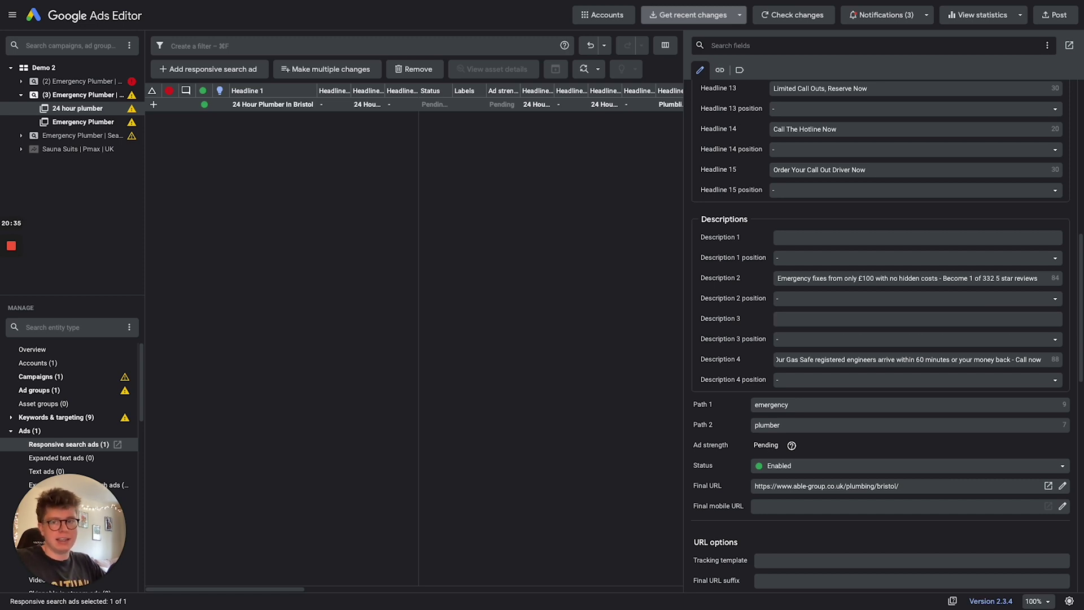
# Set Description 1 to "24 Hour Bristol emergency plumber available within 1 hour - Book now"
pyautogui.click(808, 235)
pyautogui.write('24 Hour Bristol emergency plumber available within 1 hour - Book now')
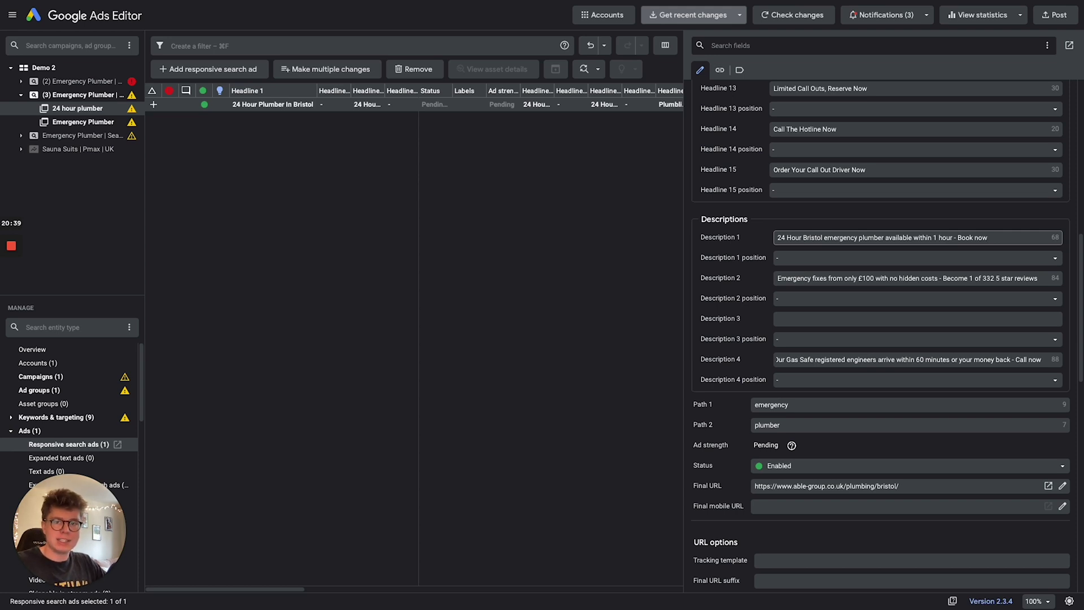
pyautogui.press('Escape')
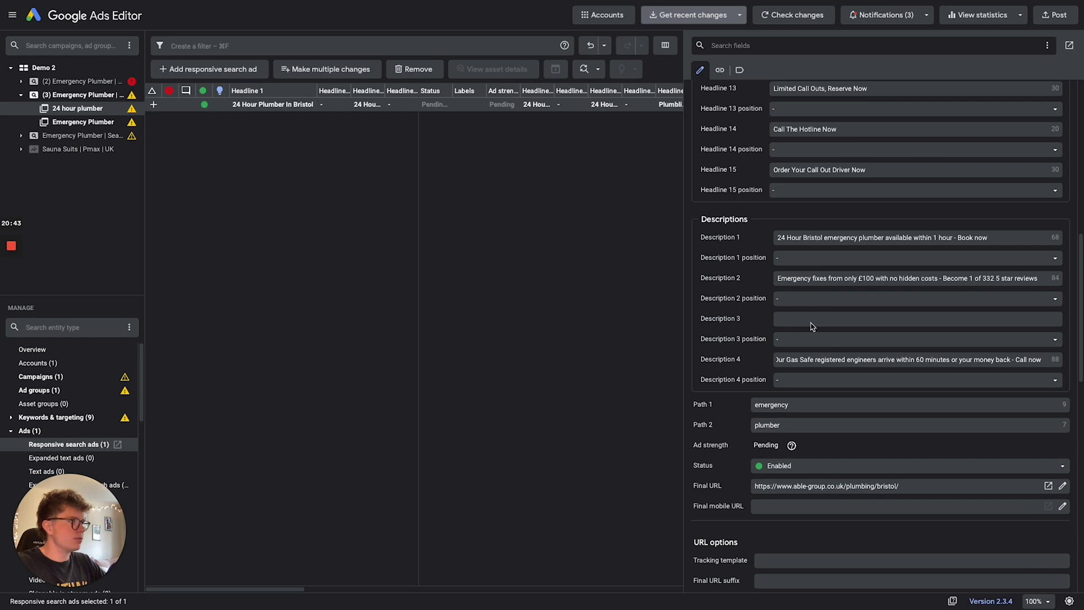
# Set Description 3 to "Emergency plumbing issue fixed within 24 hours that prevent higher damage costs - Call now"
pyautogui.click(817, 319)
pyautogui.write('Emergency plumbing issue fixed within 24 hours that prevent higher damage costs - Call now')
pyautogui.press('Escape')
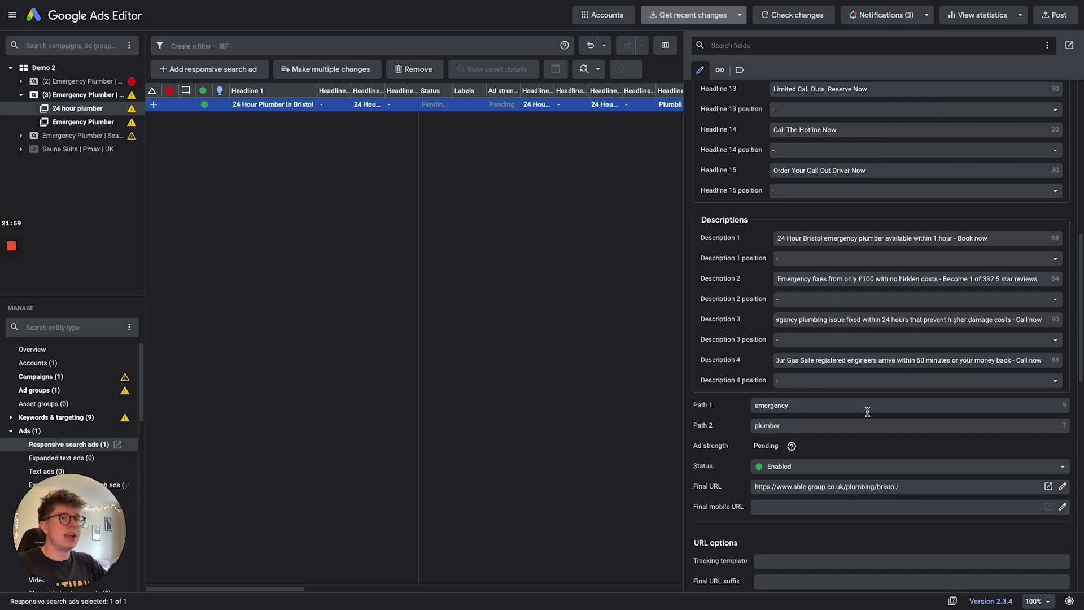
pyautogui.scroll(10, 869, 415)
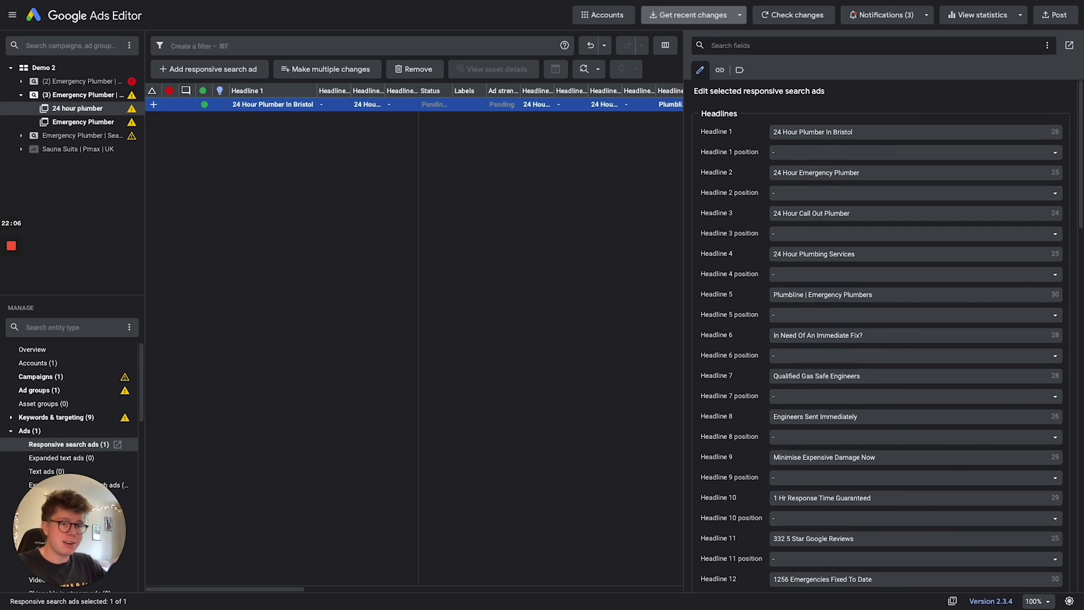
# Duplicate the 24 hour plumber ad group twice and name the copies Urgent Plumber and Same-Day Plumber
pyautogui.click(50, 392)
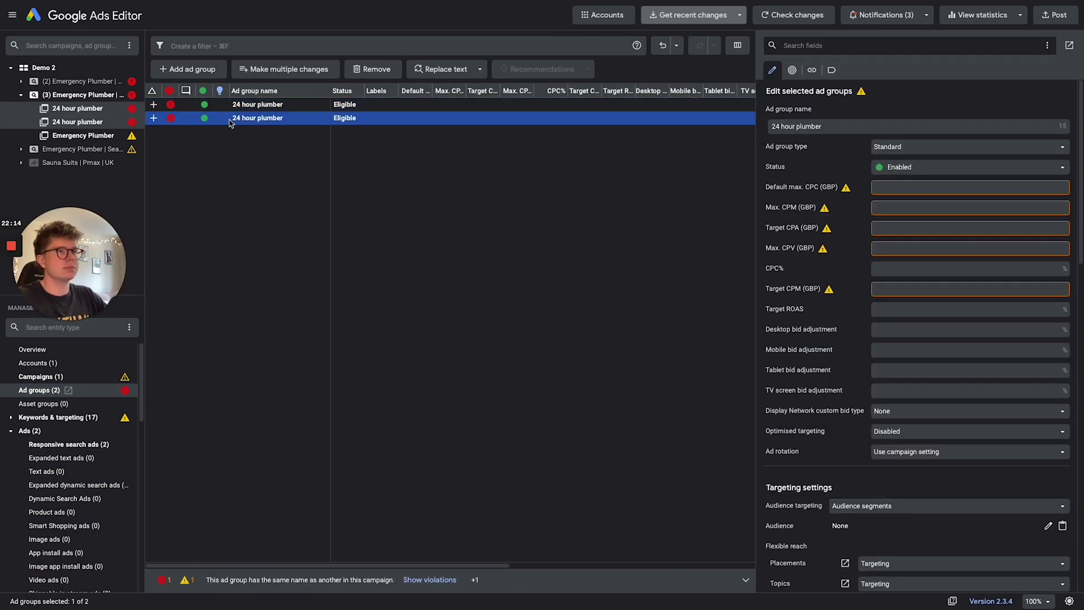
pyautogui.hotkey('ctrl', 'v')
pyautogui.write('Urgent PlumberSame-Day Plumber')
pyautogui.click(257, 118)
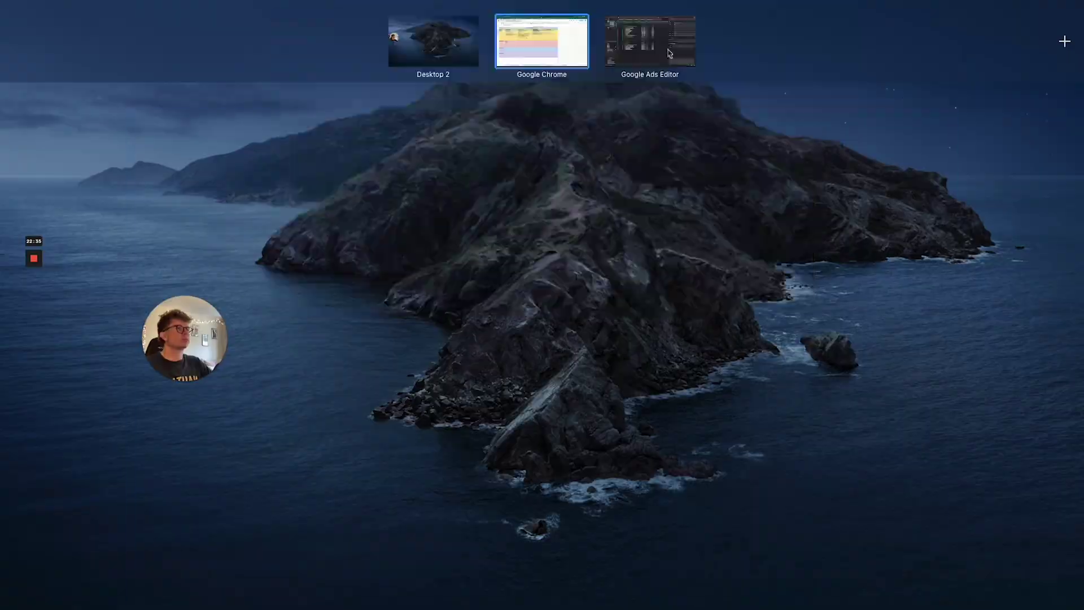
# Add the keywords urgent plumber near me, urgent plumber, urgent plumbing repairs and urgent plumber needed to the Urgent Plumber ad group
pyautogui.click(645, 35)
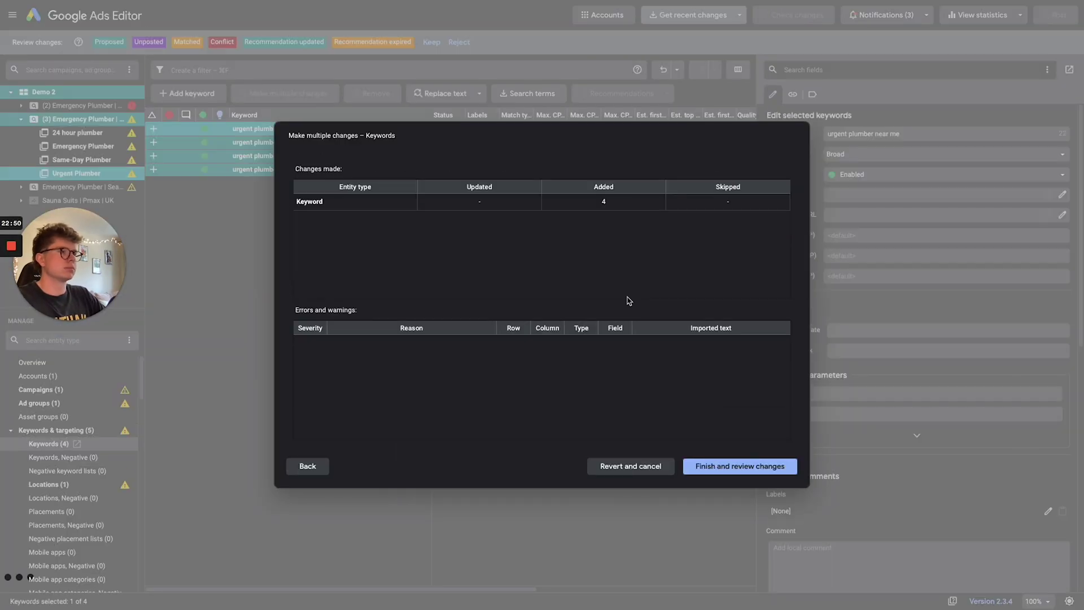
pyautogui.click(740, 466)
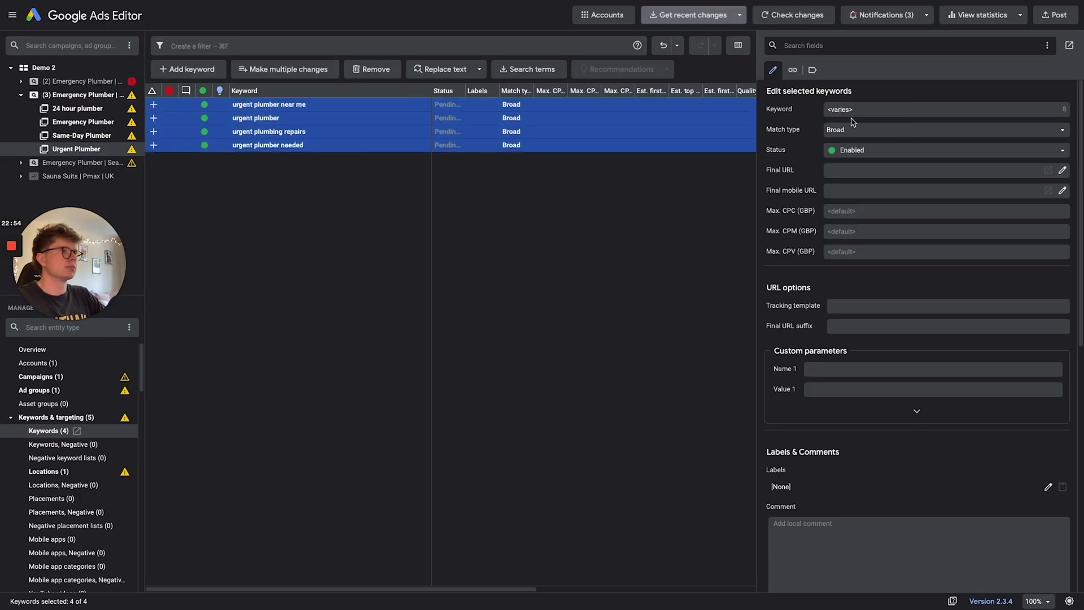
# Open the Urgent Plumber ad group's responsive search ad and clear its Headlines 1 to 4
pyautogui.click(68, 431)
pyautogui.click(270, 105)
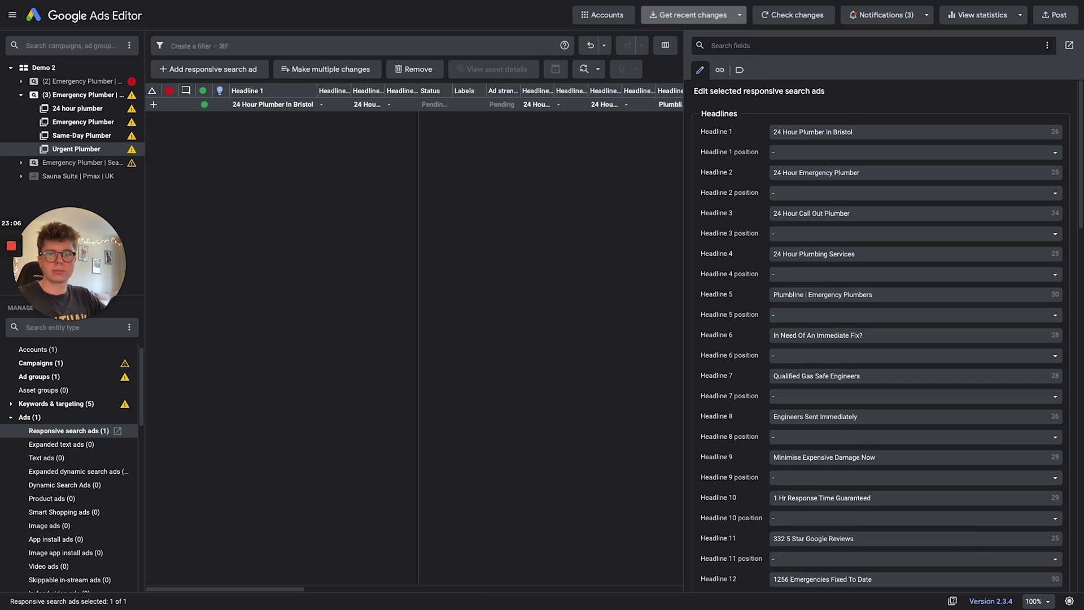
pyautogui.press('BackSpace')
pyautogui.press('Tab')
pyautogui.press('BackSpace')
pyautogui.press('Tab')
pyautogui.press('BackSpace')
pyautogui.press('Tab')
pyautogui.press('BackSpace')
# Fill the Urgent Plumber ad's Headlines 1 to 4 from the sheet, starting with "Urgent Plumber In Bristol", "Urgent Emergency Plumber" and "Urgent Call Out Plumber"
pyautogui.click(803, 134)
pyautogui.write('Urgent Plumber In Bristol')
pyautogui.press('Tab')
pyautogui.write('Urgent Emergency Plumber')
pyautogui.press('Tab')
pyautogui.write('Urgent Call Out Plumber')
pyautogui.press('Tab')
pyautogui.write('Urgent Plumber Near You')
# Replace Description 1 with the sheet's urgent version and Description 3 with "Urgent plumbing issue fixed quickly that prevent higher damage costs - Call now"
pyautogui.scroll(-10, 881, 339)
pyautogui.press('BackSpace')
pyautogui.press('Tab')
pyautogui.press('Tab')
pyautogui.press('BackSpace')
pyautogui.press('super+v')
pyautogui.press('super+v')
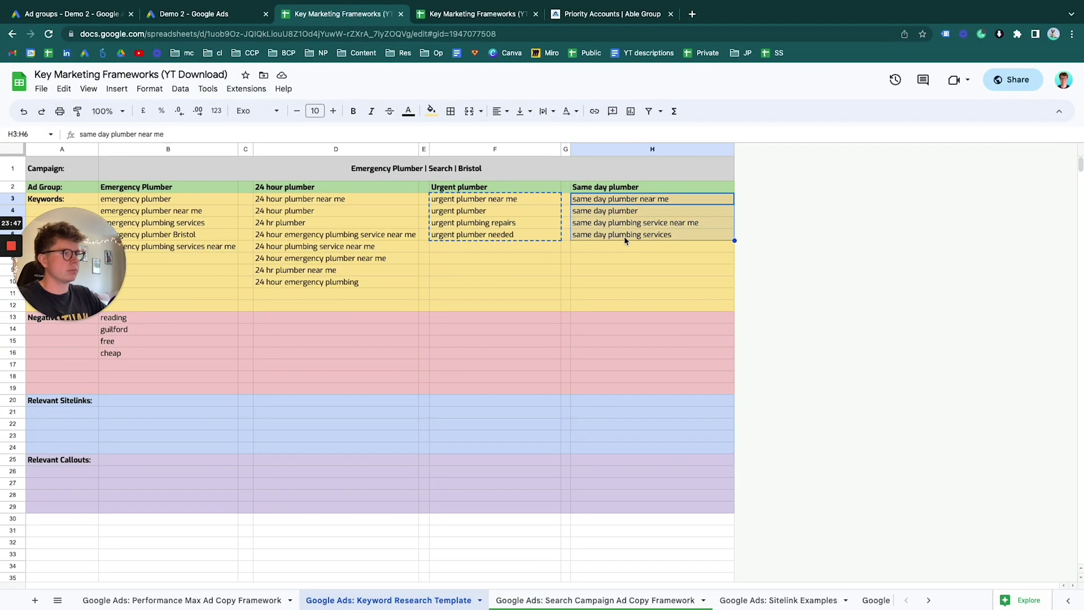
# Add same day plumber near me, same day plumber, same day plumbing service near me and same day plumbing services to Same-Day Plumber's keywords
pyautogui.press('super+Tab')
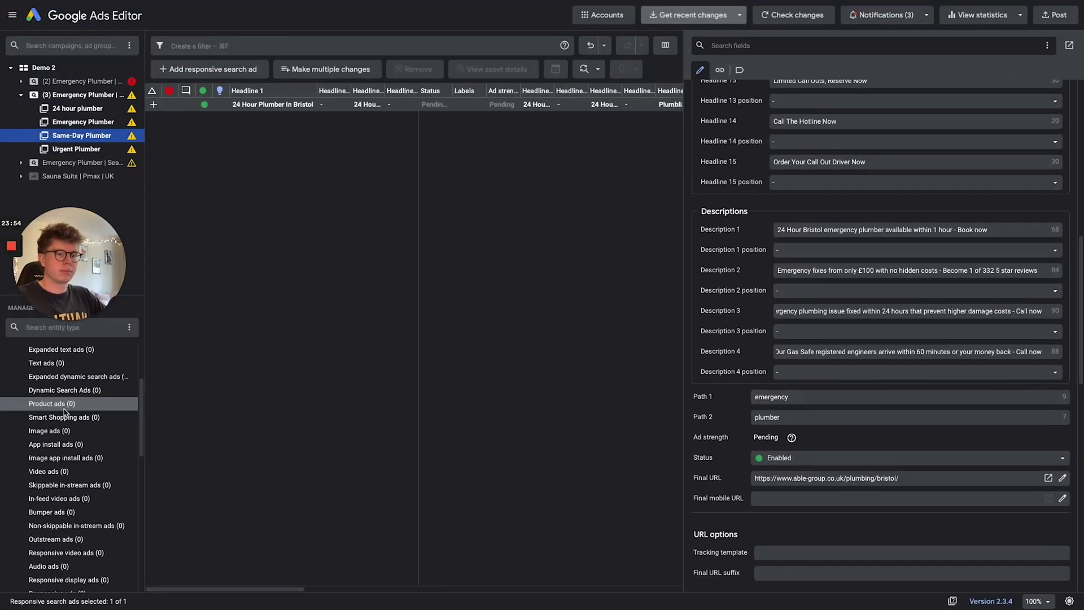
pyautogui.click(49, 430)
pyautogui.click(283, 69)
pyautogui.press('super+v')
pyautogui.click(770, 464)
pyautogui.click(741, 464)
# Open the Same-Day Plumber ad group's responsive search ad and clear Headlines 1 to 4 and Descriptions 1 and 3
pyautogui.click(68, 444)
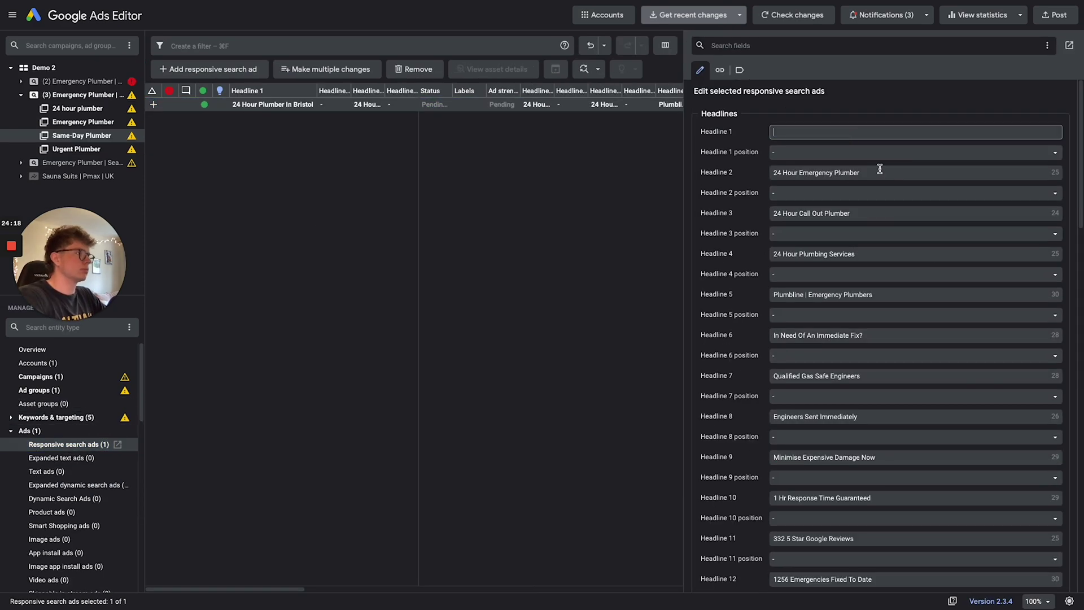
pyautogui.scroll(-10, 1008, 261)
pyautogui.click(1009, 250)
pyautogui.hotkey('ctrl', 'a')
pyautogui.press('BackSpace')
pyautogui.click(915, 332)
pyautogui.hotkey('ctrl', 'a')
pyautogui.press('BackSpace')
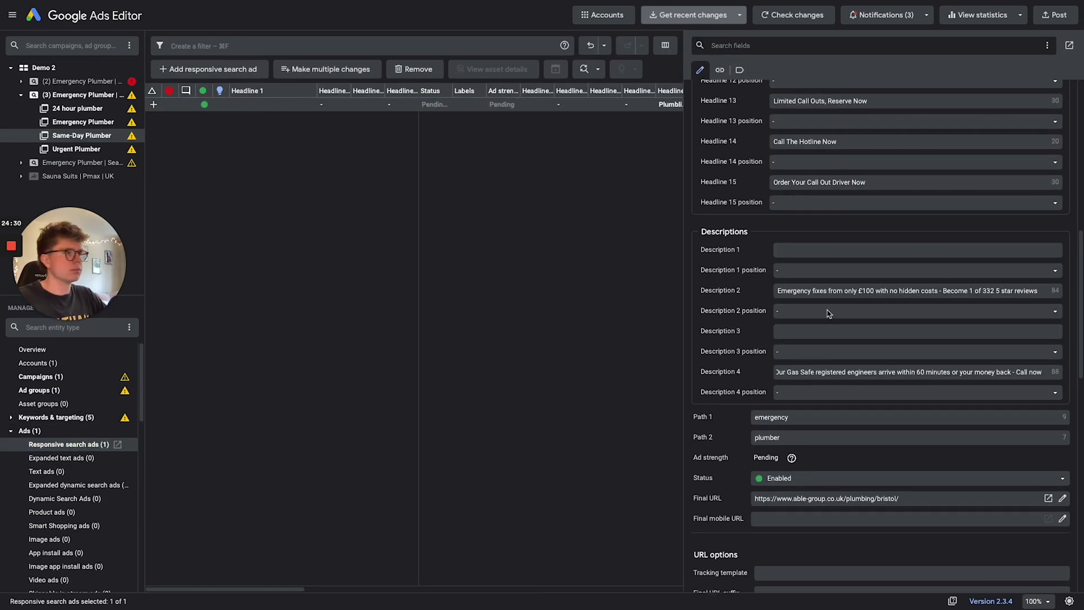
# Set the ad's Headlines 1 to 3 to "Same-Day Plumber In Bristol", "Same-Day Emergency Plumber" and "Same-Day Call Out Plumber"
pyautogui.scroll(10, 881, 339)
pyautogui.click(915, 131)
pyautogui.write('Same-Day Plumber In Bristol')
pyautogui.click(915, 172)
pyautogui.write('Same-Day Emergency Plumber')
pyautogui.click(816, 213)
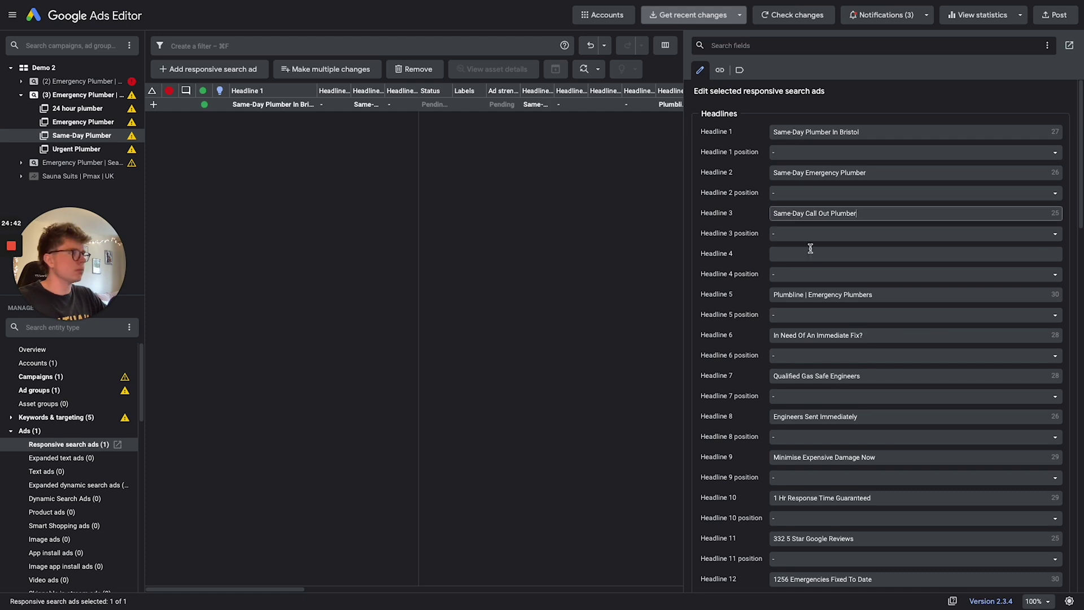
# Fill in Description 1 of the Same-Day Plumber ad with the same-day copy from the sheet
pyautogui.scroll(-8, 808, 283)
pyautogui.click(812, 309)
pyautogui.write('Same-Day Emergency Plumbers In Bristol')
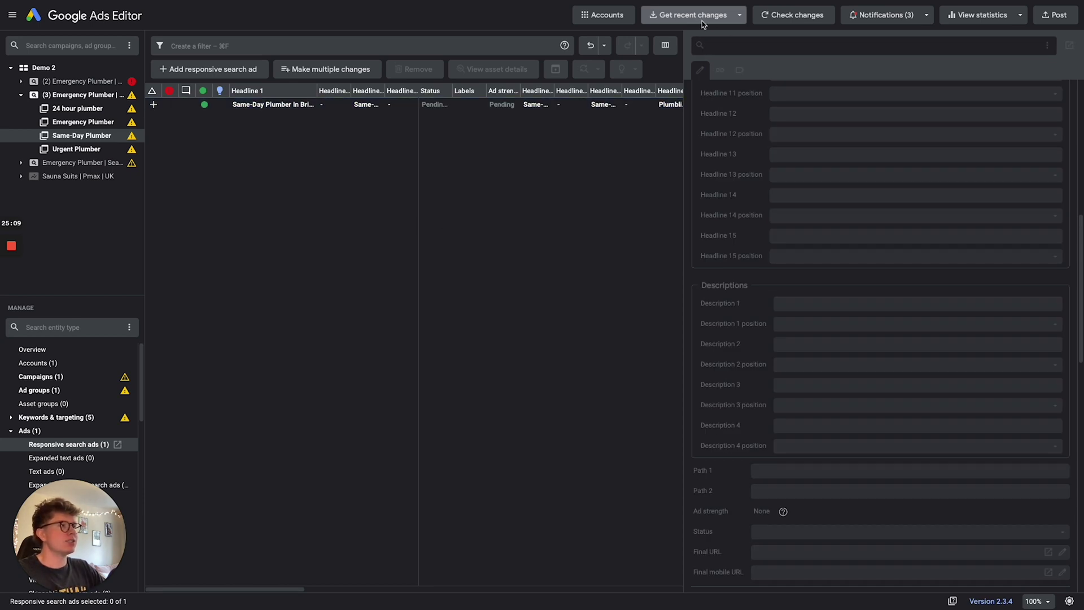
# Post the changes in all campaigns to Google Ads
pyautogui.click(1057, 16)
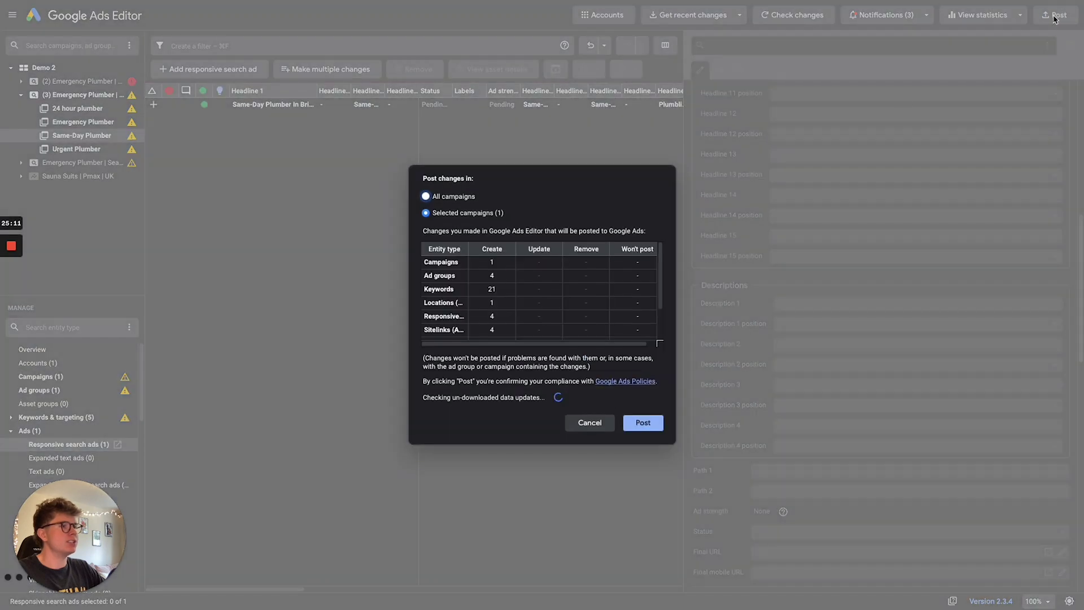
pyautogui.click(451, 199)
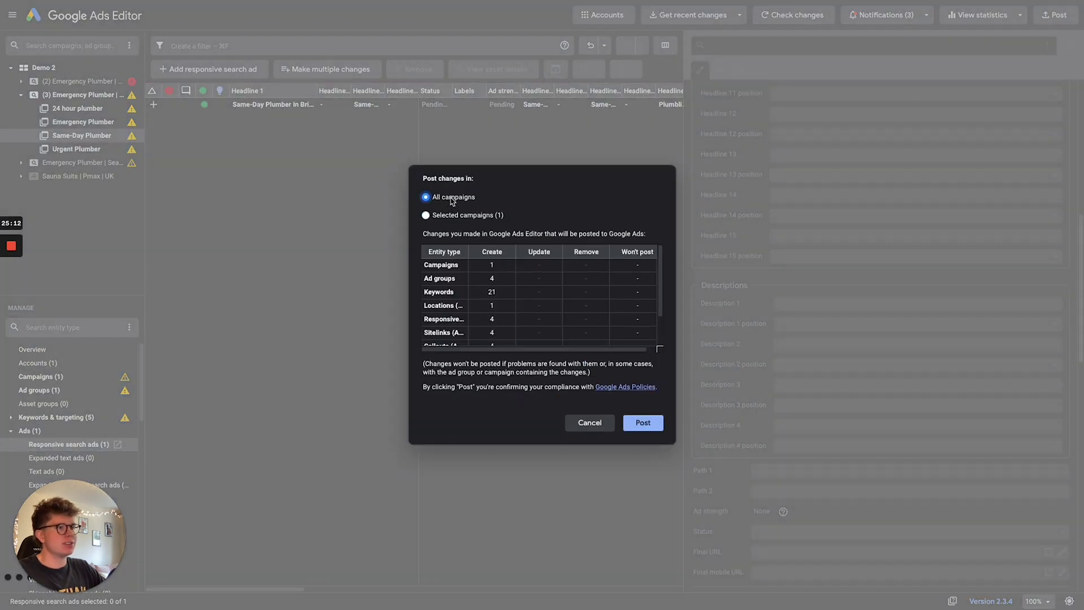
pyautogui.click(639, 431)
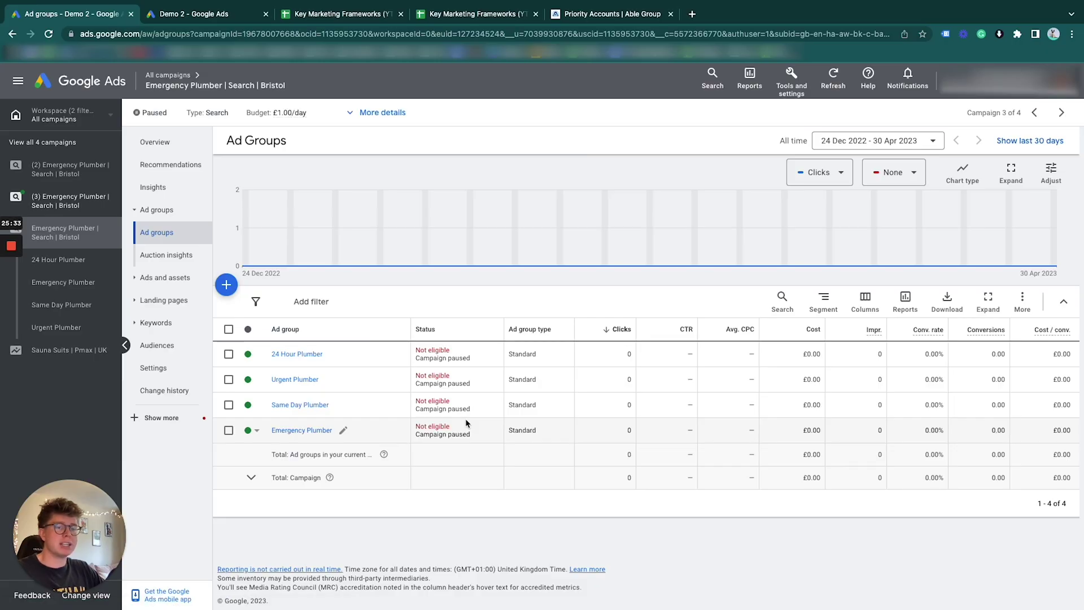
# Open the (3) Emergency Plumber | Search | Bristol campaign in the Google Ads web interface in Chrome
pyautogui.click(46, 206)
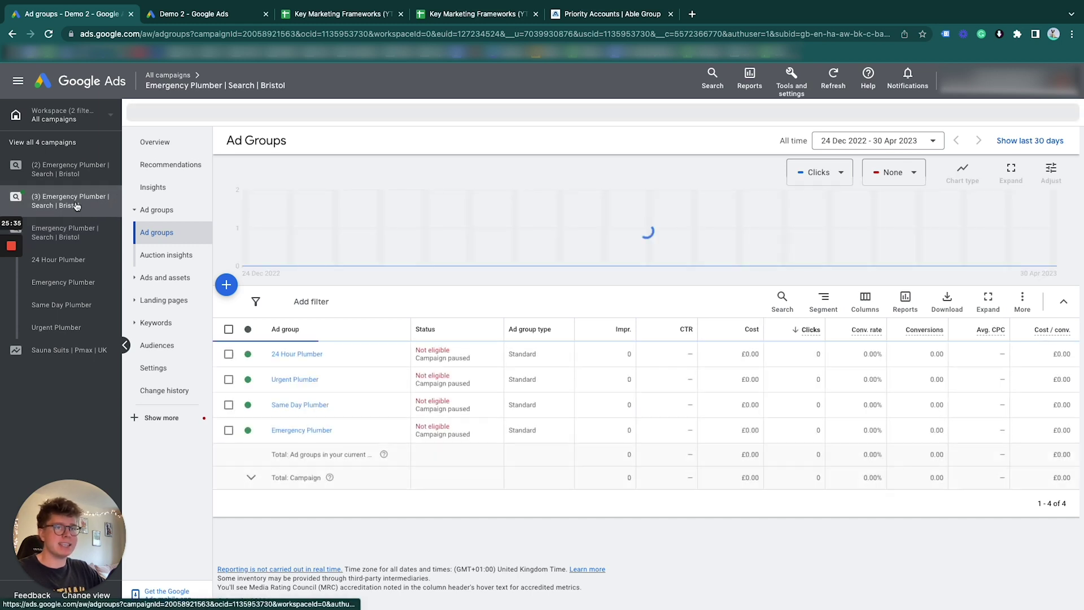
# Review the search keywords of the 24 hour, Emergency, Same-Day and Urgent Plumber ad groups in the (3) Emergency Plumber campaign
pyautogui.click(62, 231)
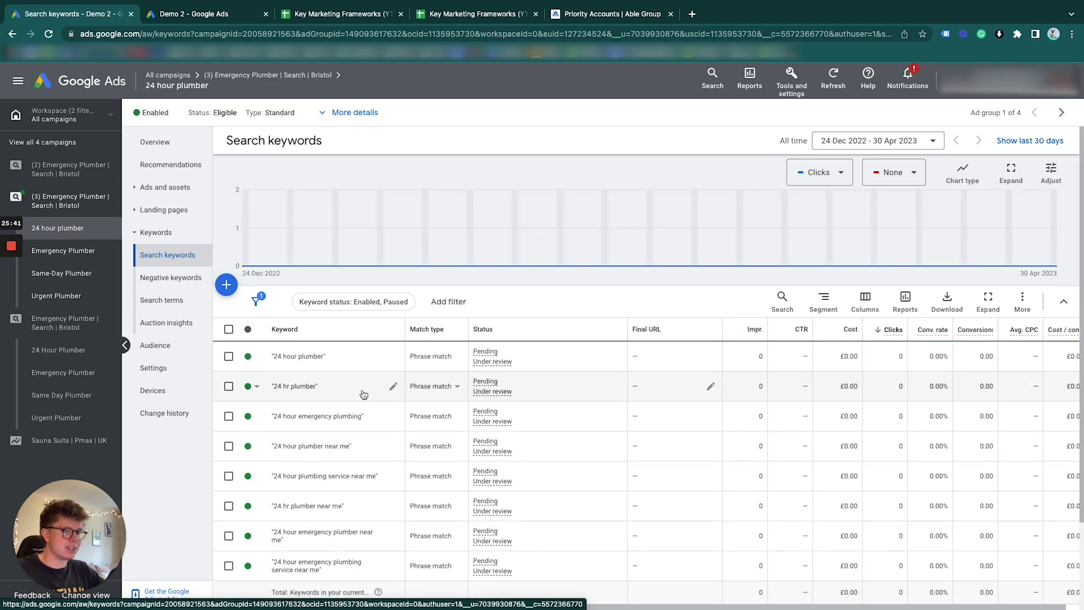
pyautogui.click(84, 257)
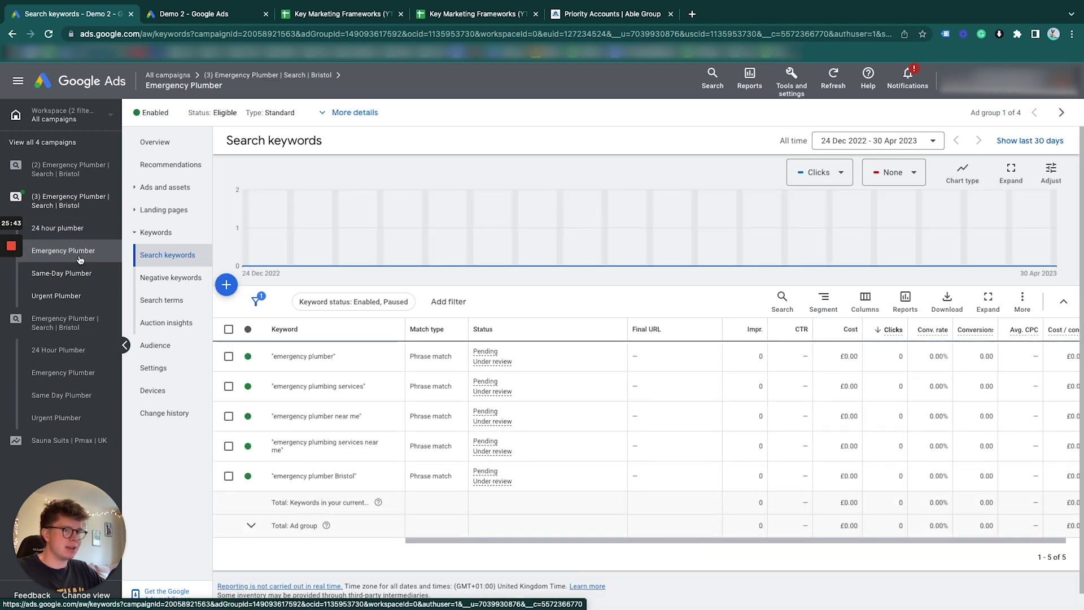
pyautogui.click(82, 274)
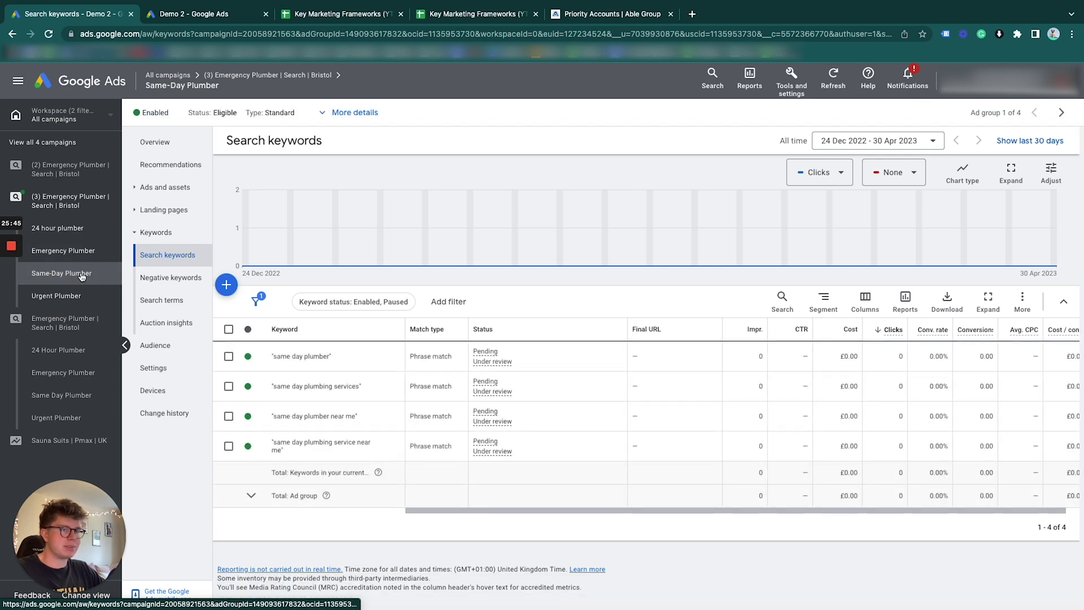
pyautogui.click(80, 300)
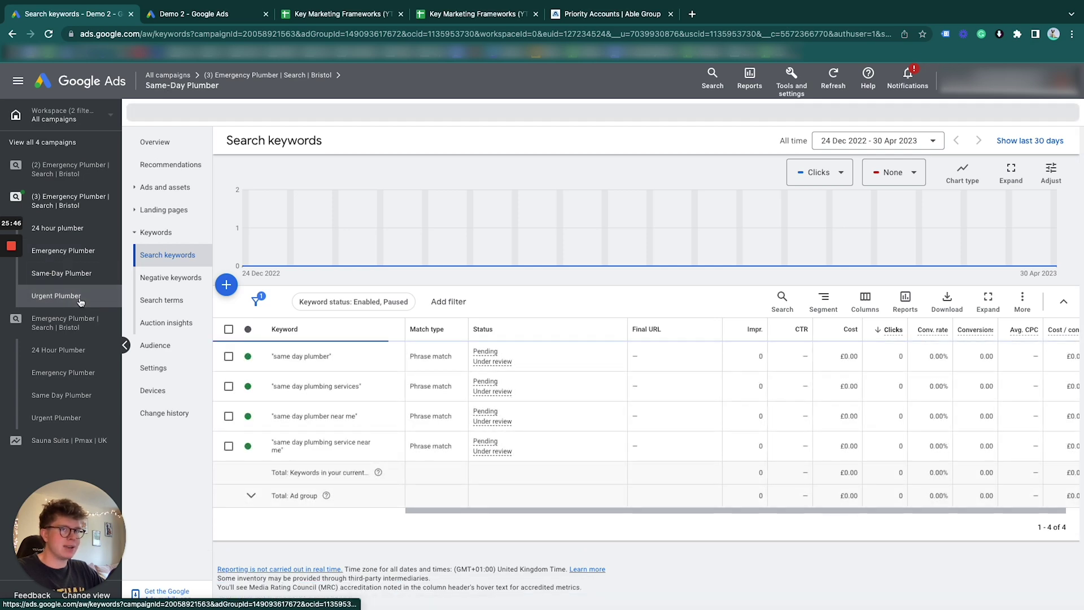
# Open the 24 hour plumber ad group's responsive search ad for editing and set its first display path field to "24-hour"
pyautogui.click(83, 229)
pyautogui.click(165, 187)
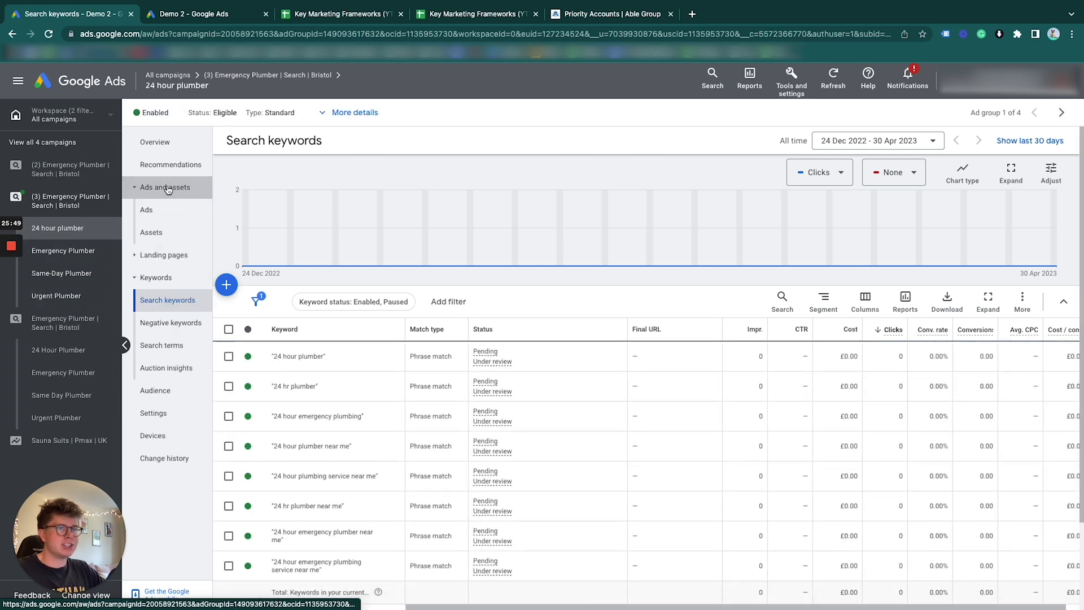
pyautogui.click(438, 371)
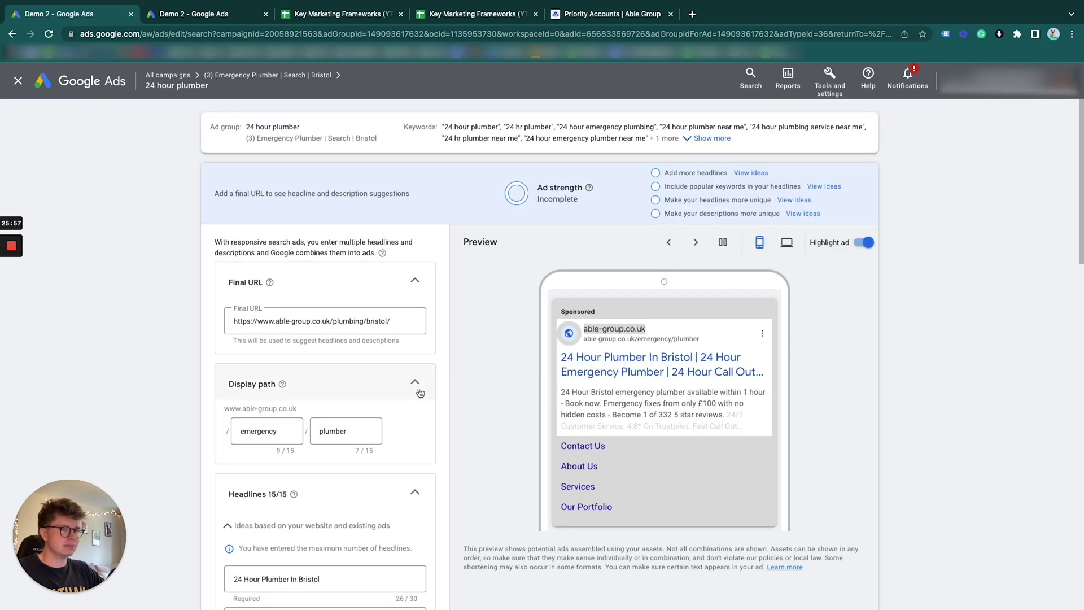
pyautogui.scroll(-2, 364, 355)
pyautogui.scroll(-3, 364, 355)
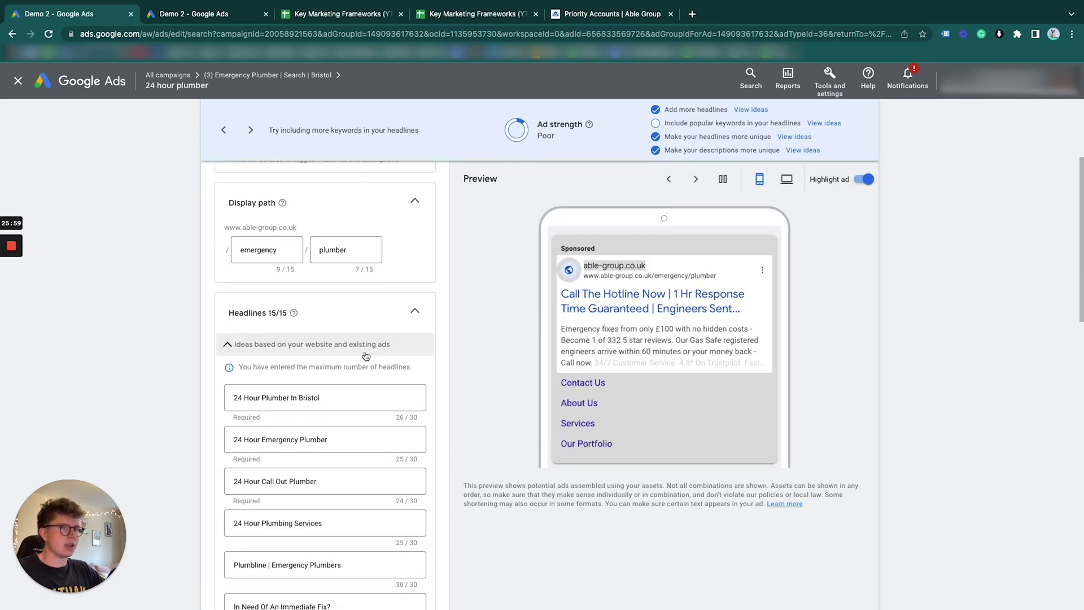
pyautogui.scroll(2, 306, 337)
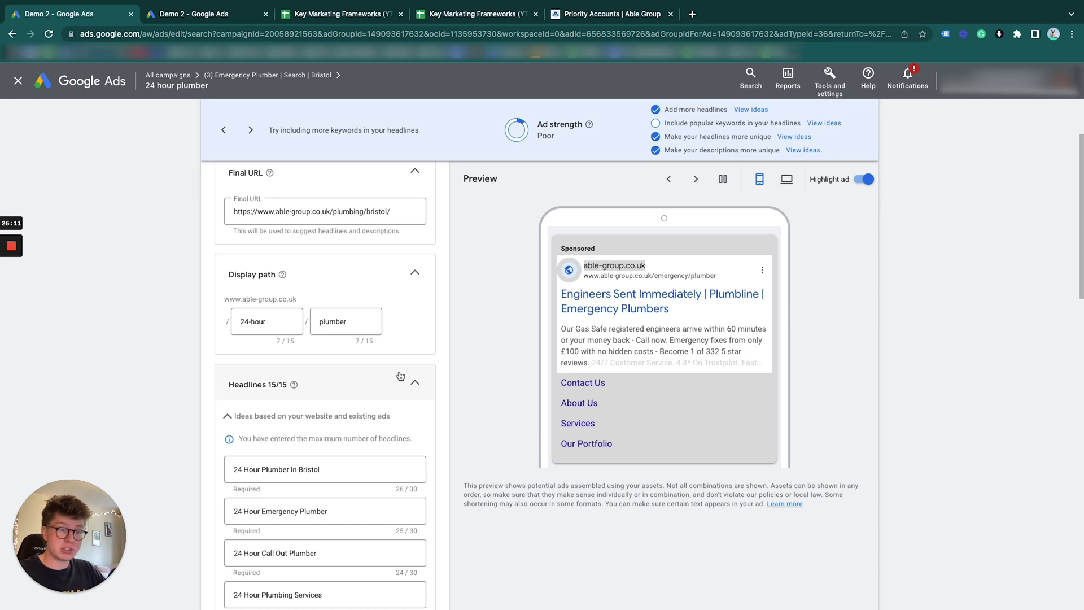
# Check the 24 hour ad's headlines, descriptions and campaign sitelinks without changing them, and save the ad
pyautogui.scroll(-8, 400, 376)
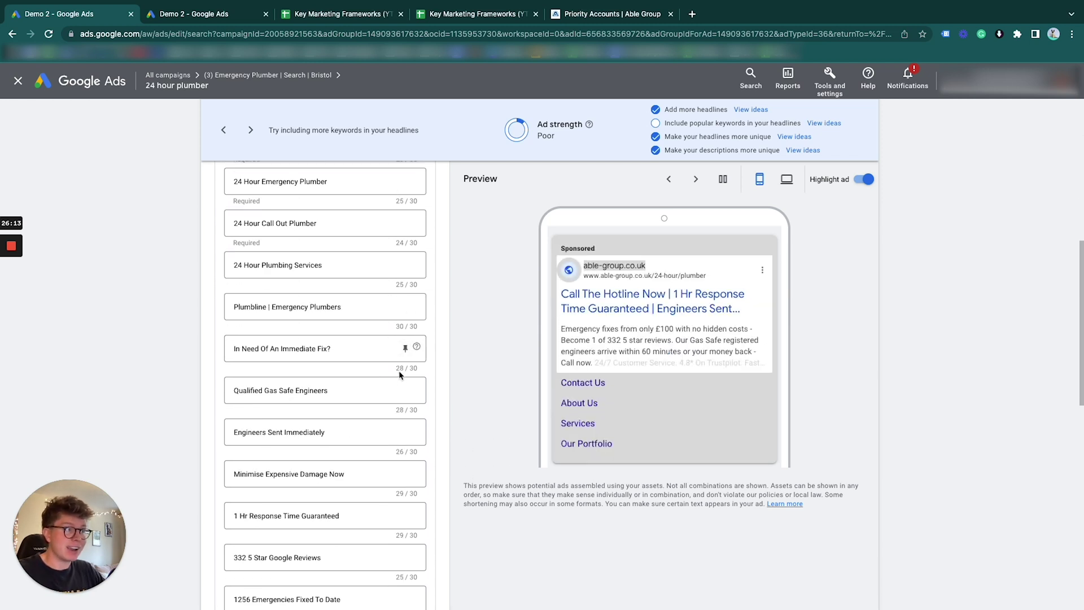
pyautogui.scroll(-10, 400, 371)
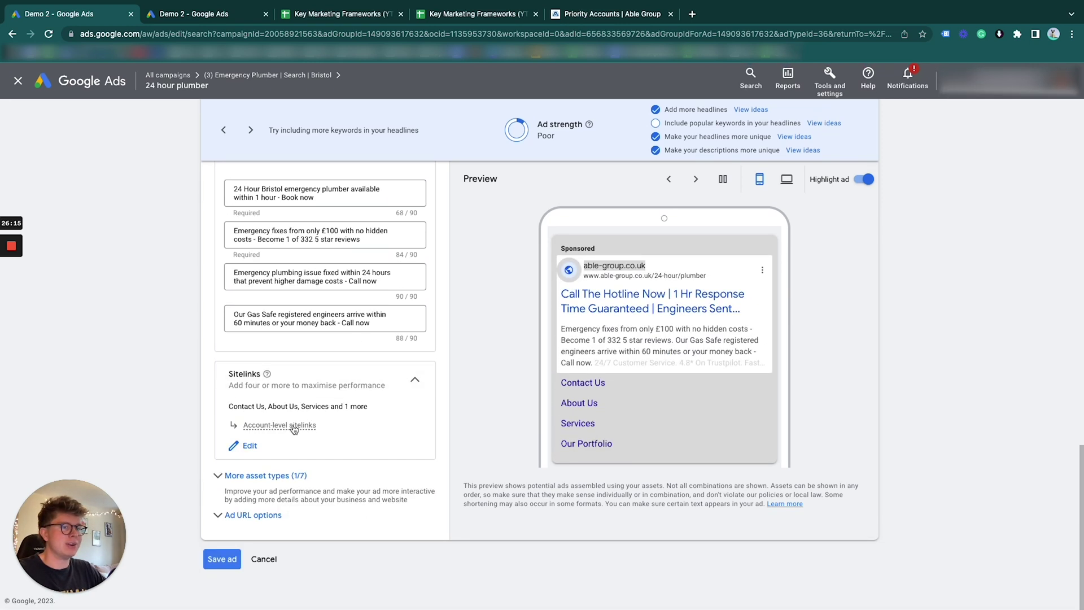
pyautogui.click(250, 446)
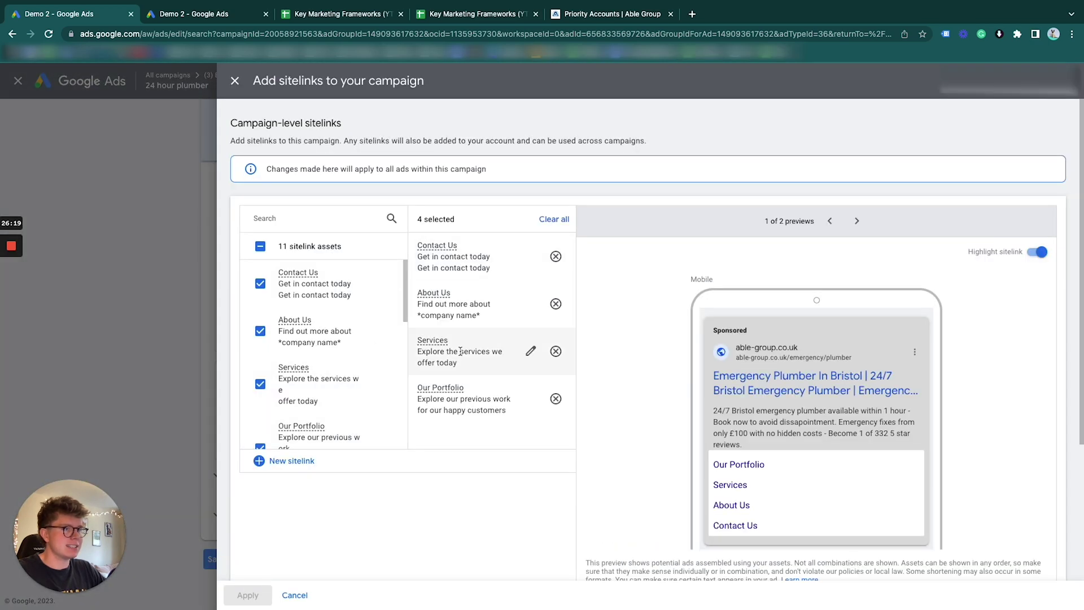
pyautogui.click(300, 597)
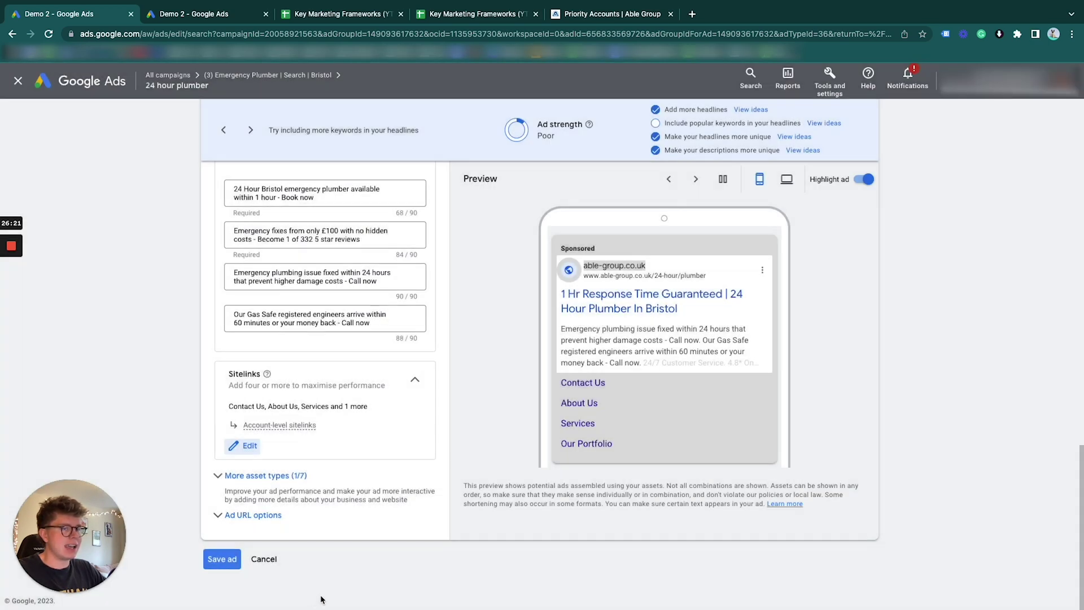
pyautogui.click(221, 560)
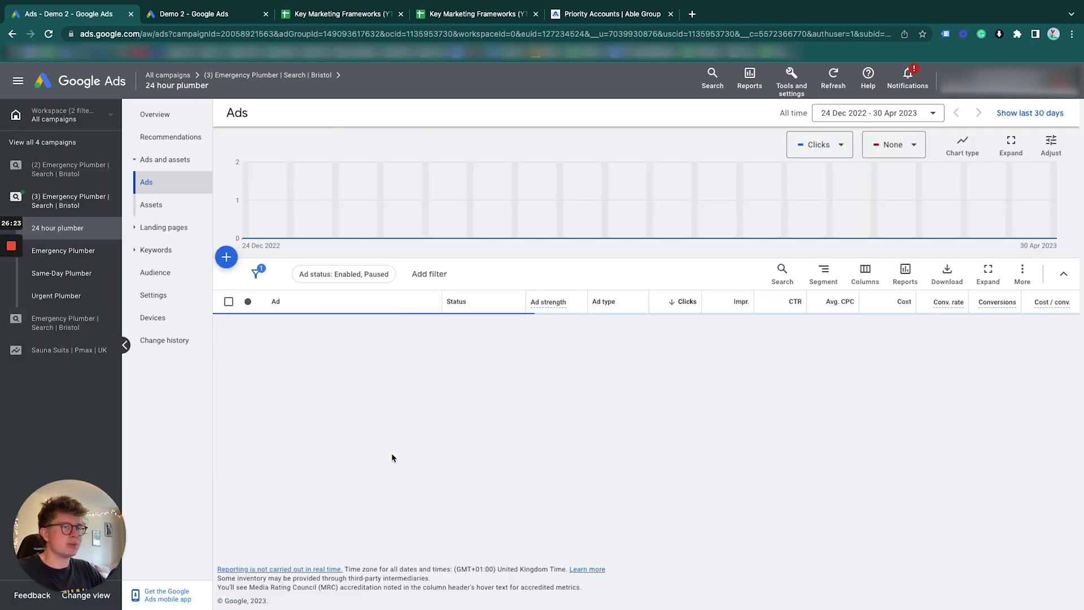
# Inspect the display path and headlines of the Emergency Plumber ad group's ad in the ad editor, closing it without changes
pyautogui.click(87, 252)
pyautogui.click(428, 375)
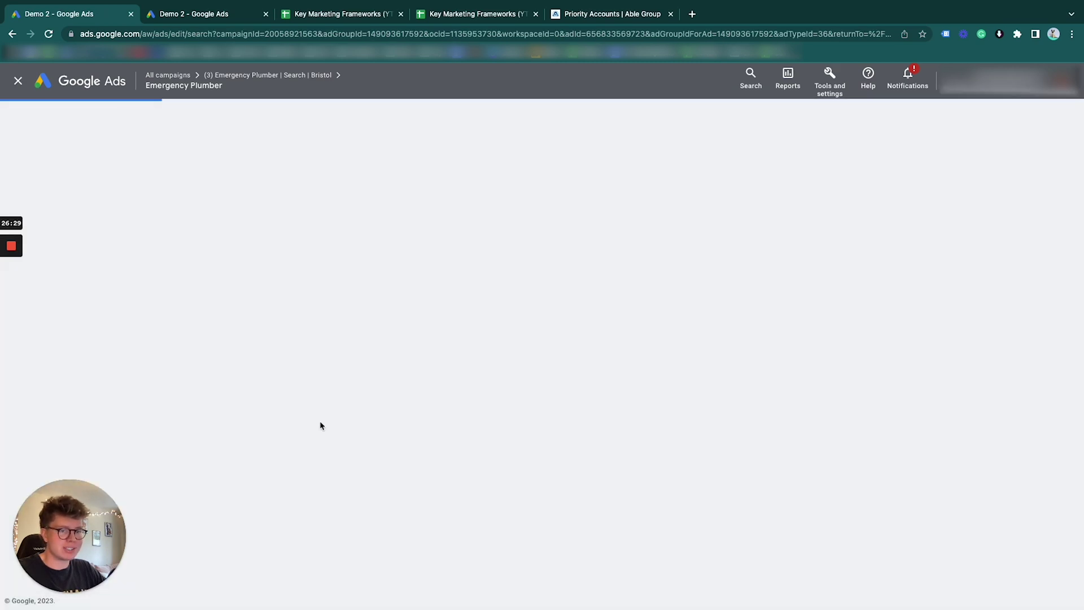
pyautogui.scroll(-7, 320, 425)
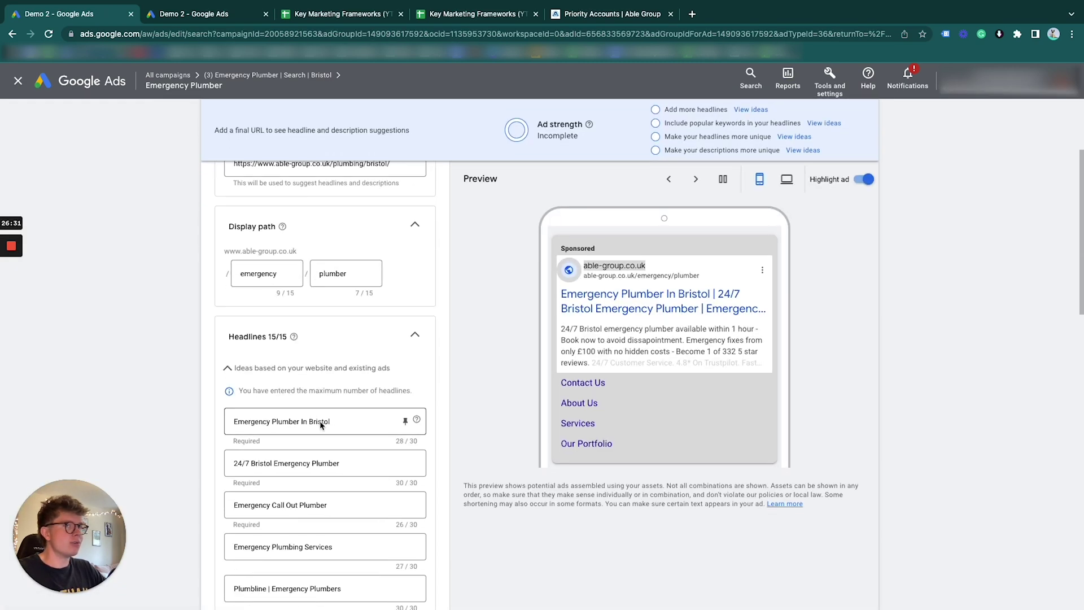
pyautogui.click(18, 80)
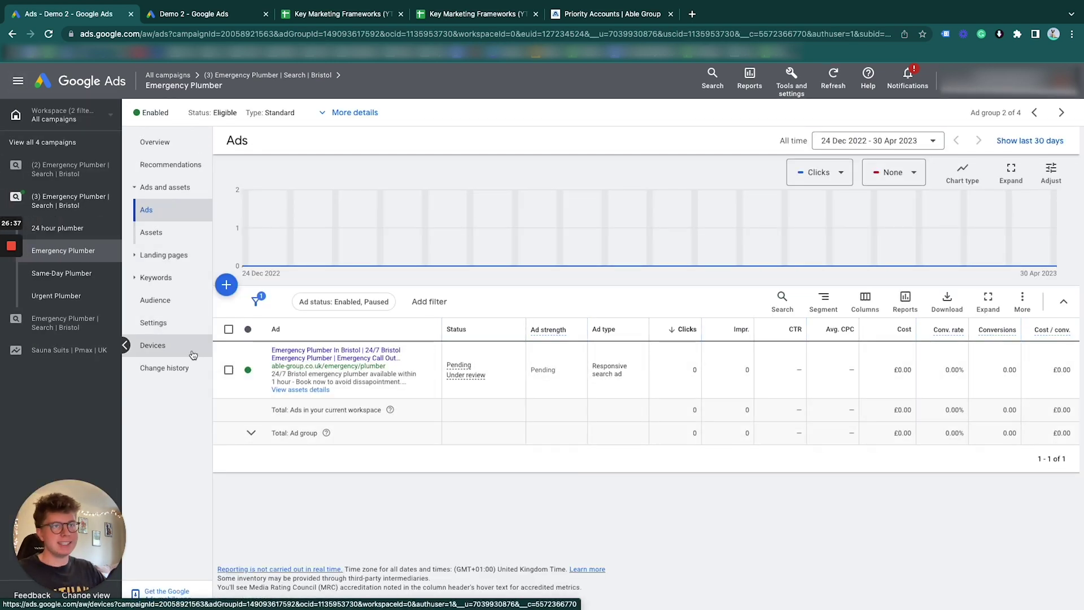
# Open LinkedIn in a new browser tab and view the account owner's own profile page
pyautogui.click(693, 14)
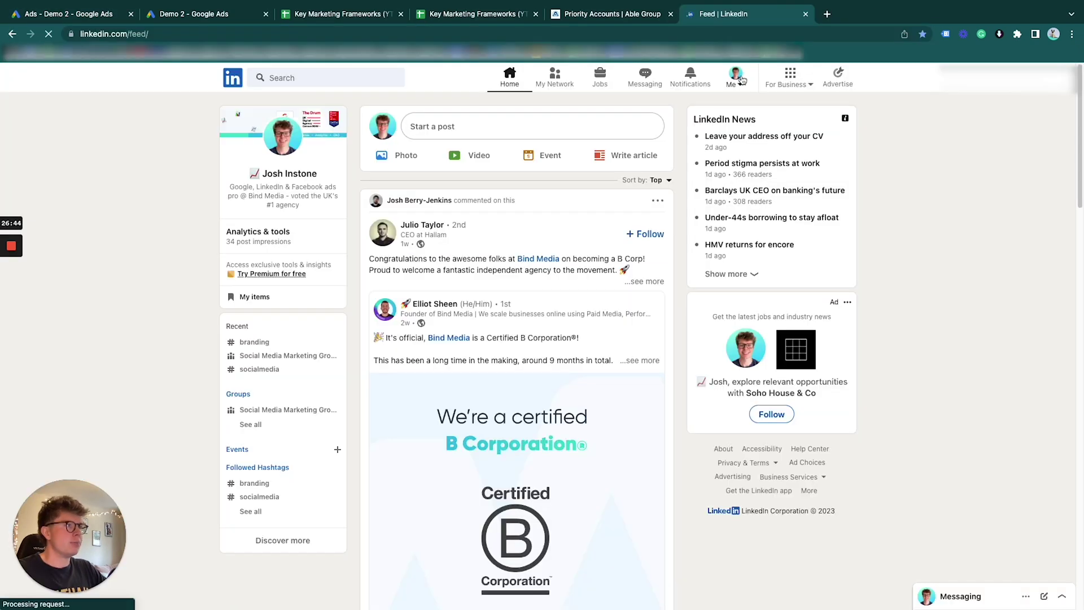
pyautogui.click(735, 77)
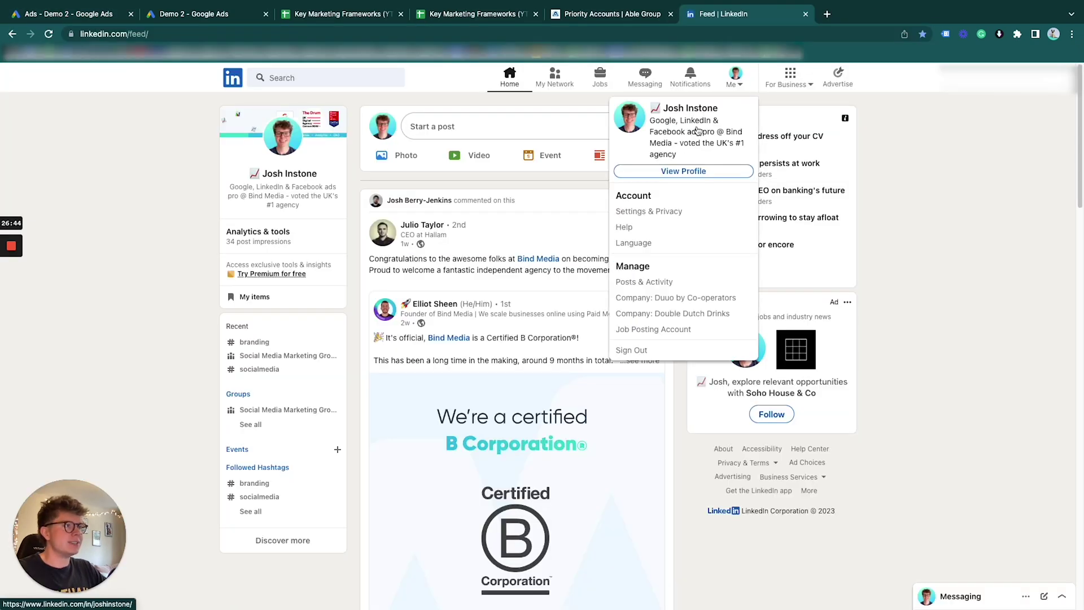
pyautogui.click(669, 173)
pyautogui.scroll(-3, 206, 336)
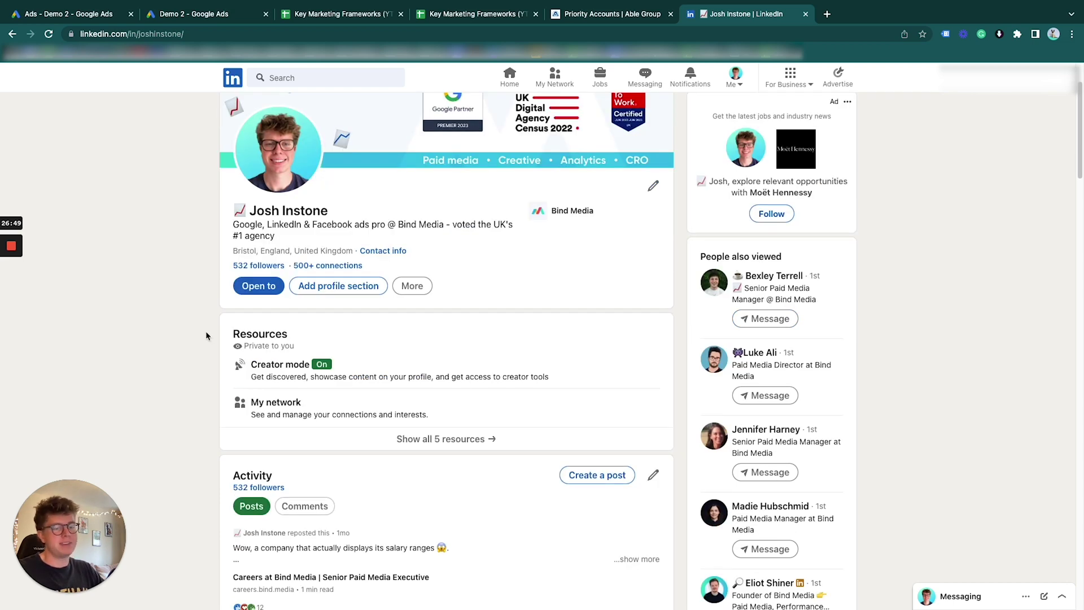
pyautogui.scroll(3, 206, 336)
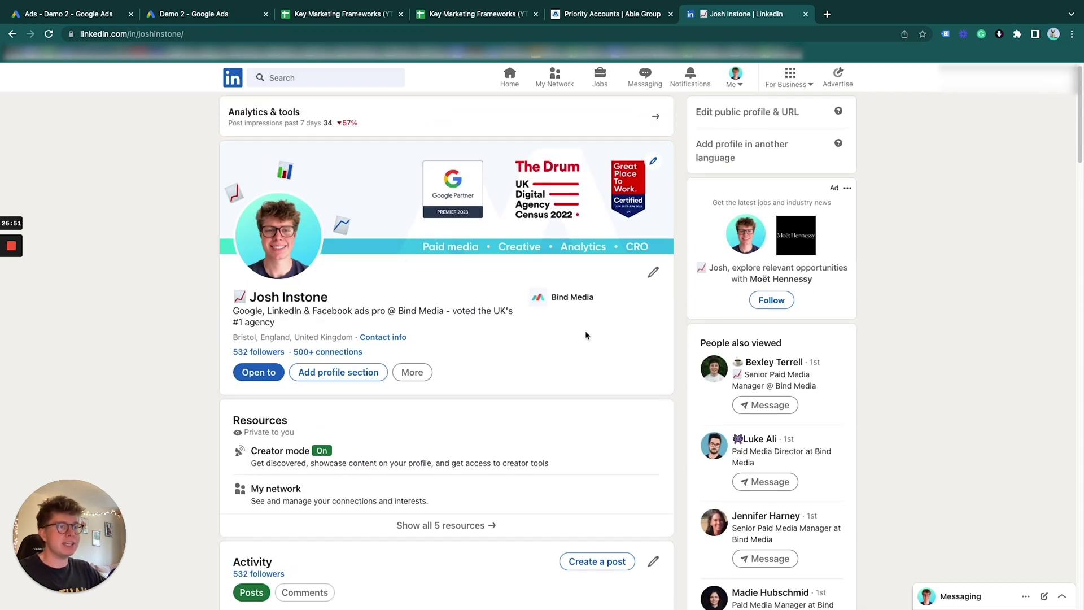